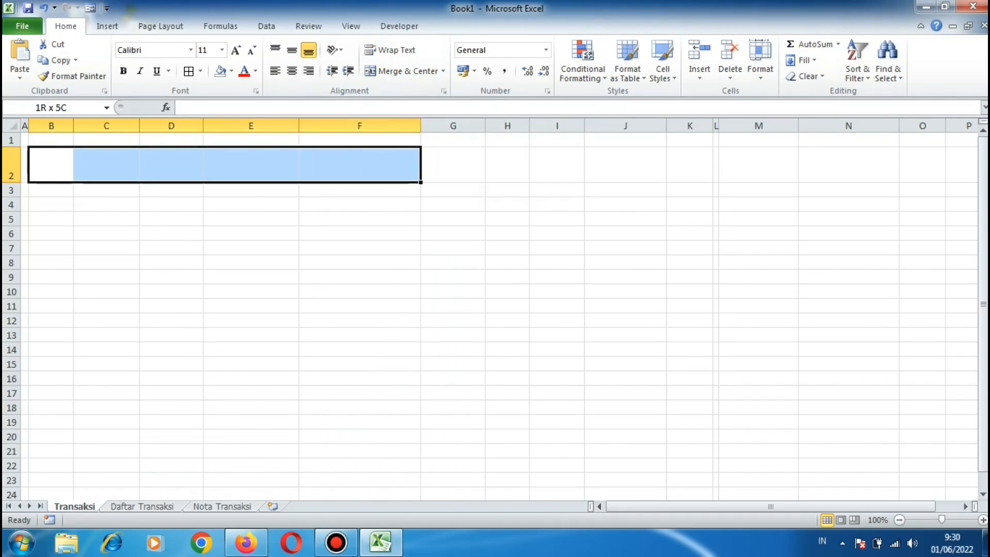
# Merge and center B2:H2 and enter the title SOBAT LAUNDRY in it.
pyautogui.click(402, 70)
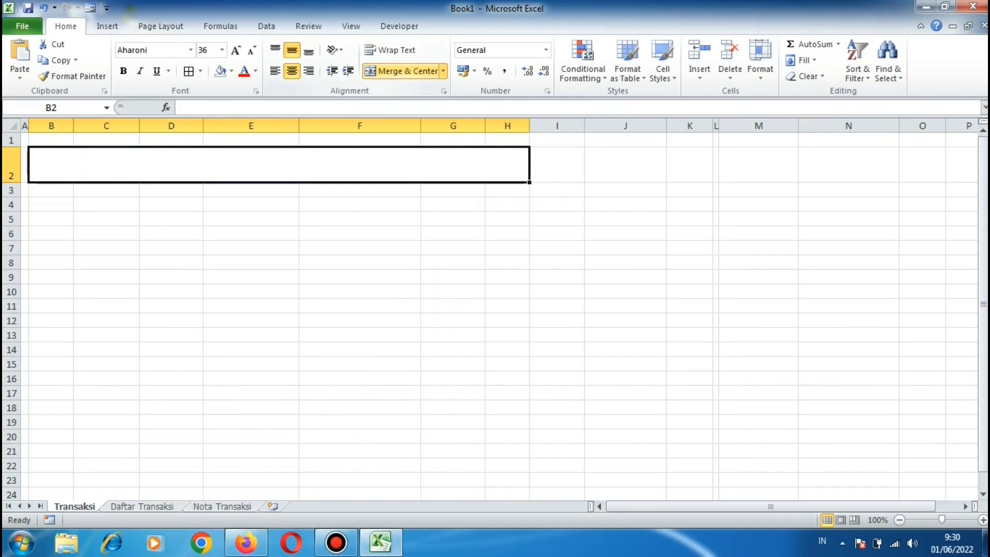
pyautogui.write('SO')
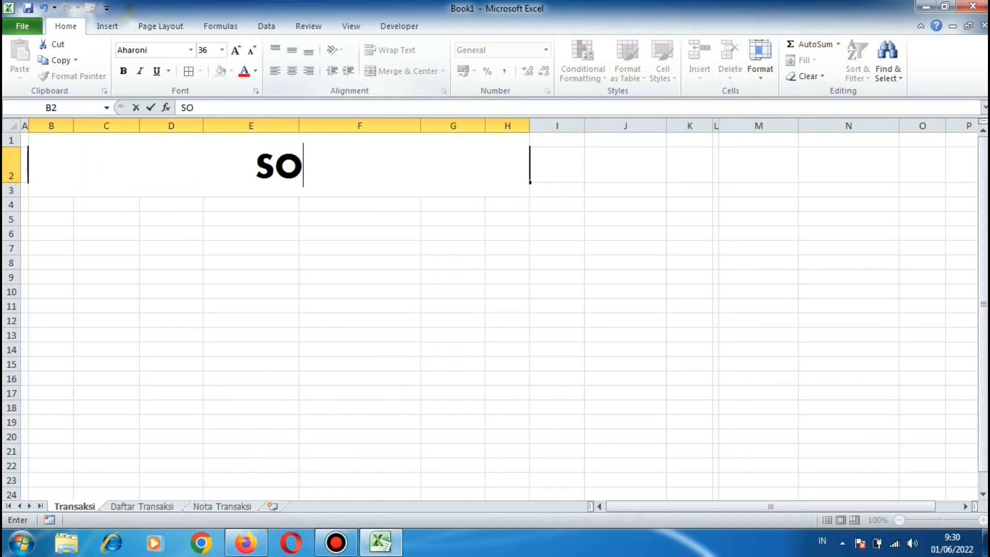
pyautogui.write('BAT LAUNDRY')
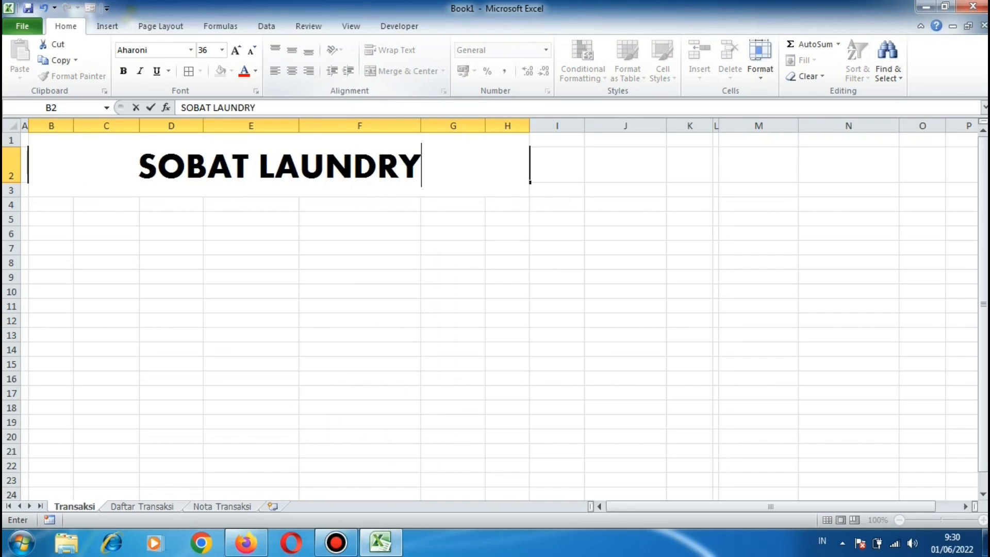
pyautogui.press('Return')
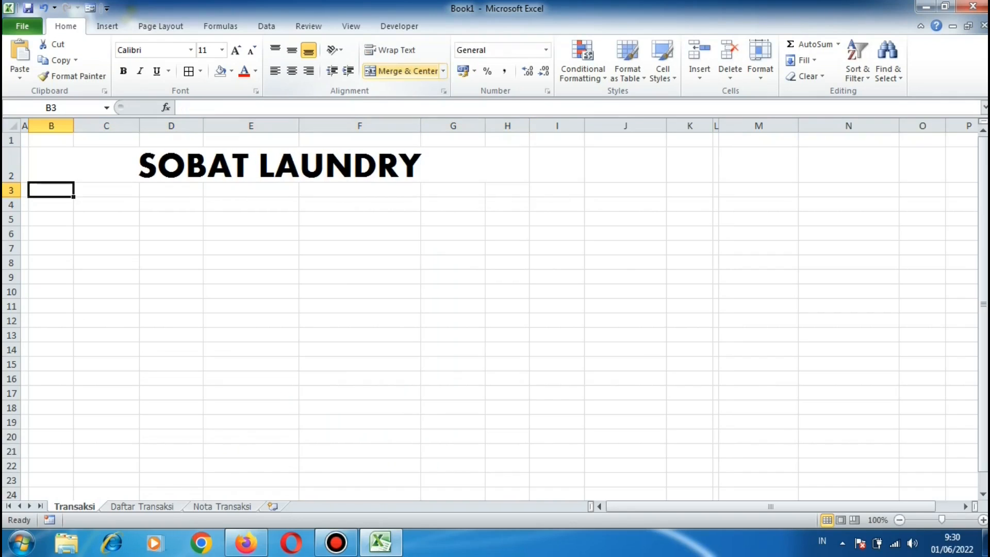
# Give the merged title cell an outline border in the slanted dash-dot line style.
pyautogui.click(346, 163)
pyautogui.rightClick(346, 163)
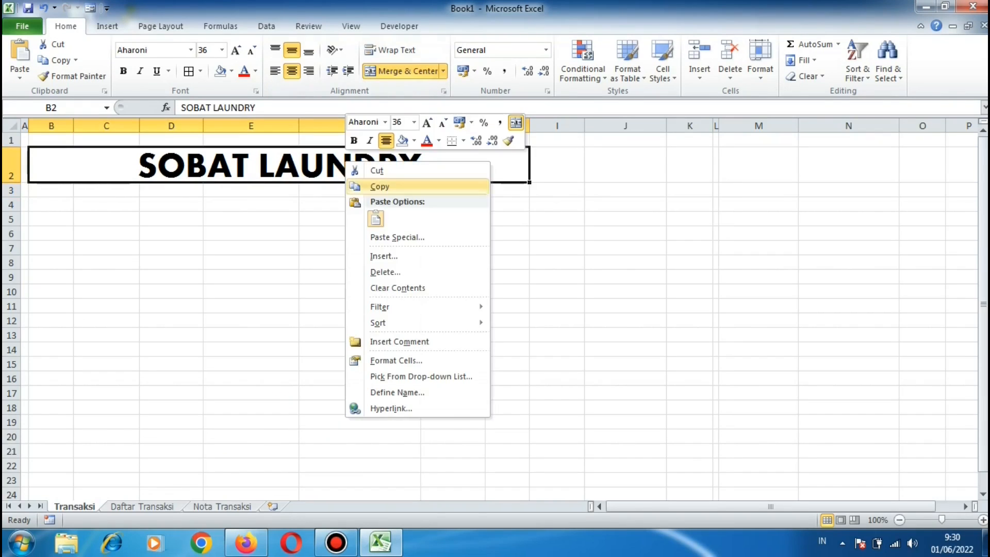
pyautogui.click(396, 361)
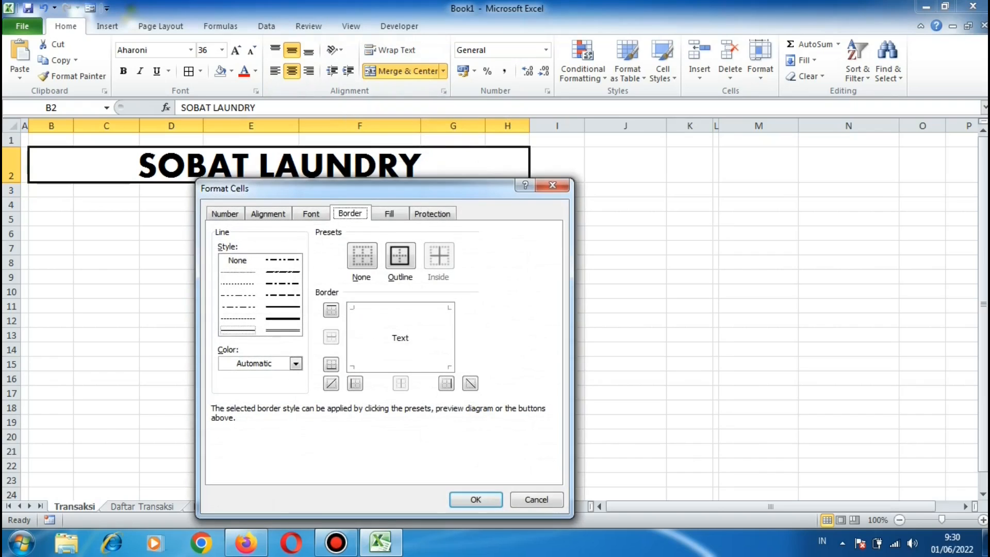
pyautogui.click(283, 272)
pyautogui.click(400, 255)
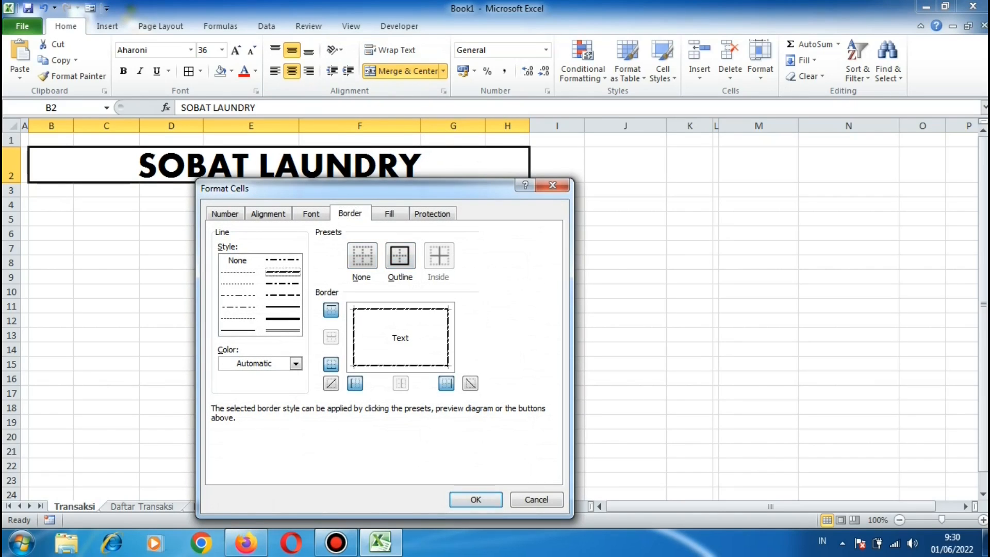
pyautogui.click(476, 499)
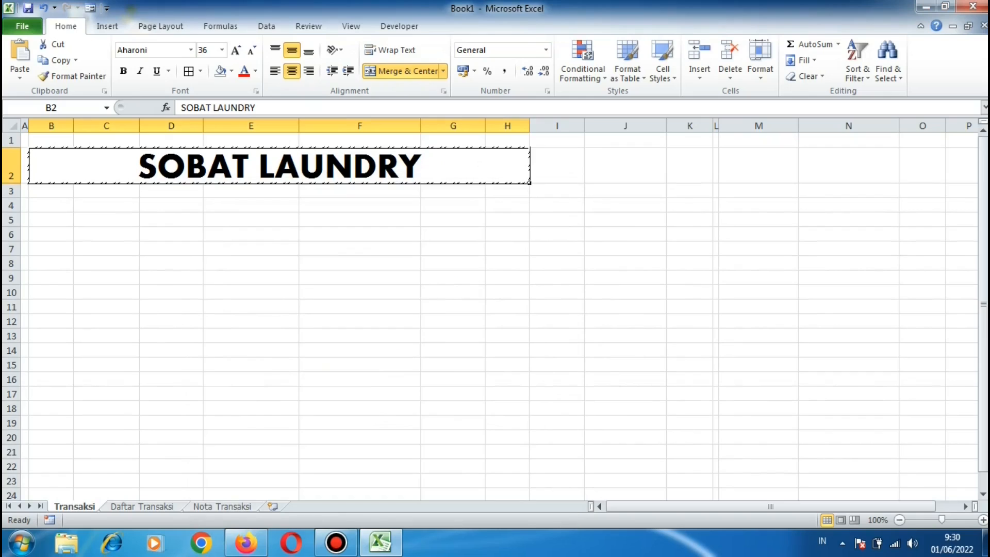
# Enter the payment labels Grand Total, Bayar and Kembali in cells I3 to I5.
pyautogui.click(556, 190)
pyautogui.write('Gra')
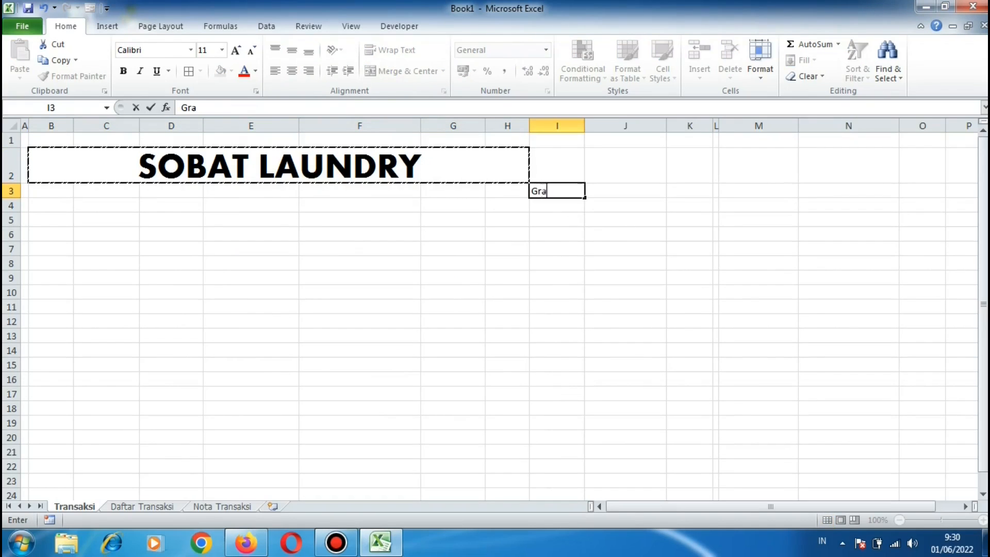
pyautogui.write('nd Total')
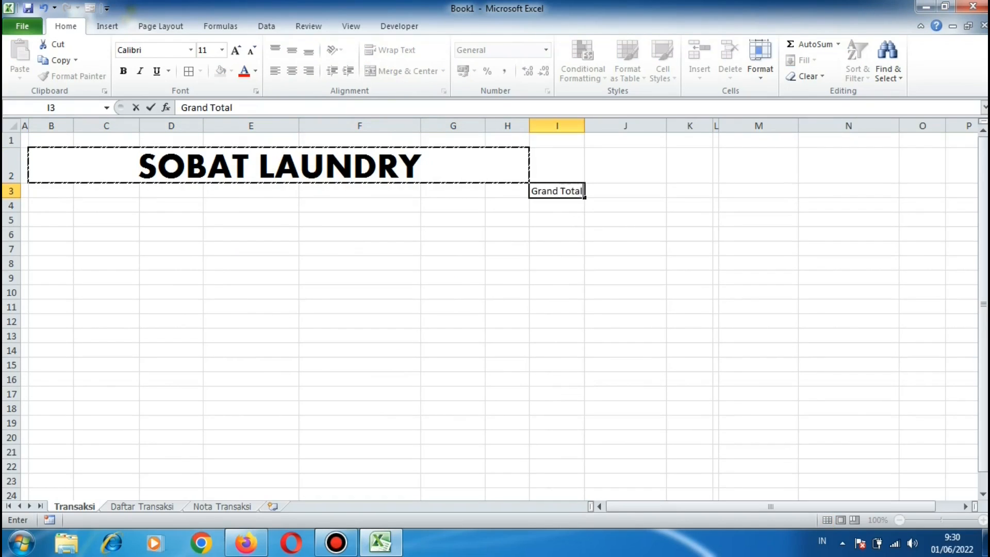
pyautogui.press('Return')
pyautogui.write('Bay')
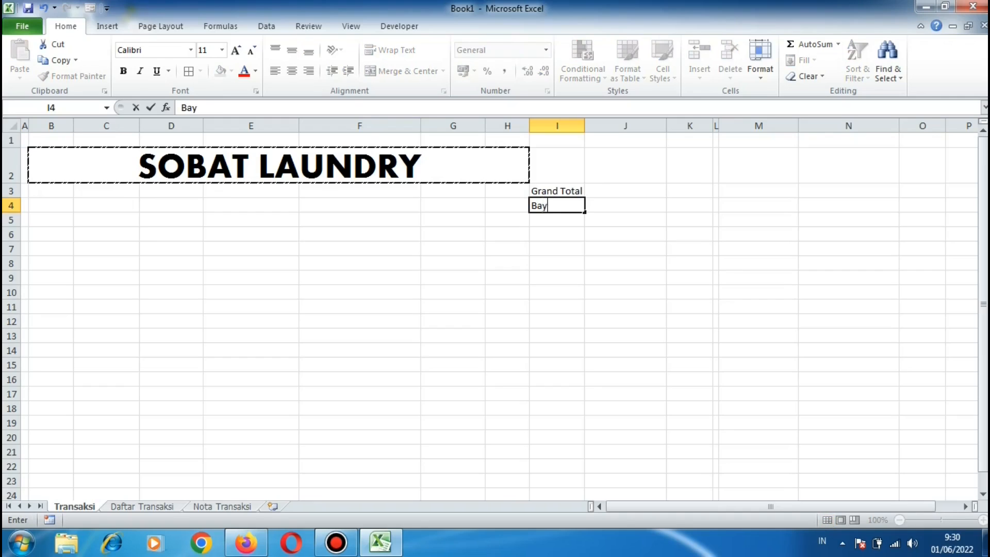
pyautogui.write('ar')
pyautogui.press('Return')
pyautogui.write('Kembali')
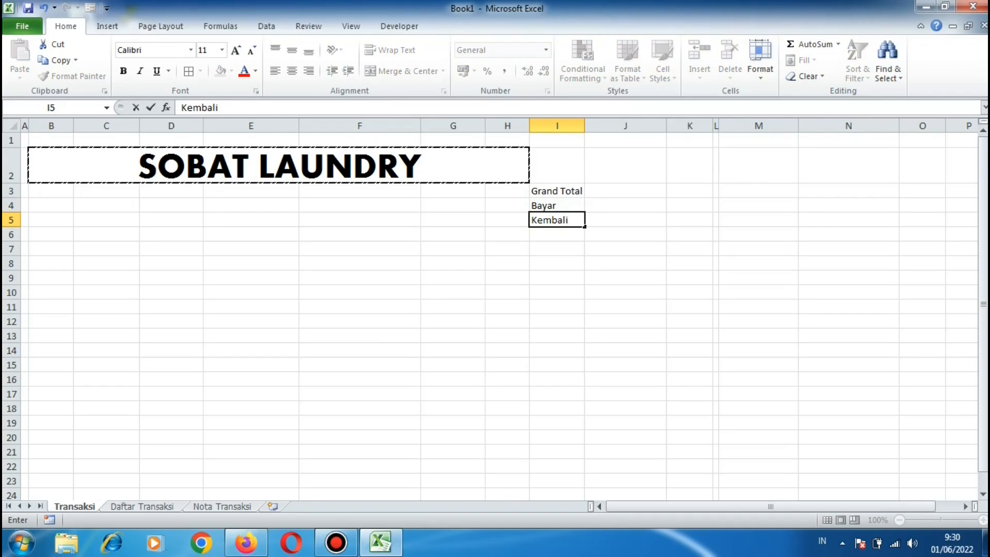
# Add all borders to J3:J5 and fill cells J3 and J5 with dark red.
pyautogui.moveTo(625, 190); pyautogui.dragTo(626, 220)
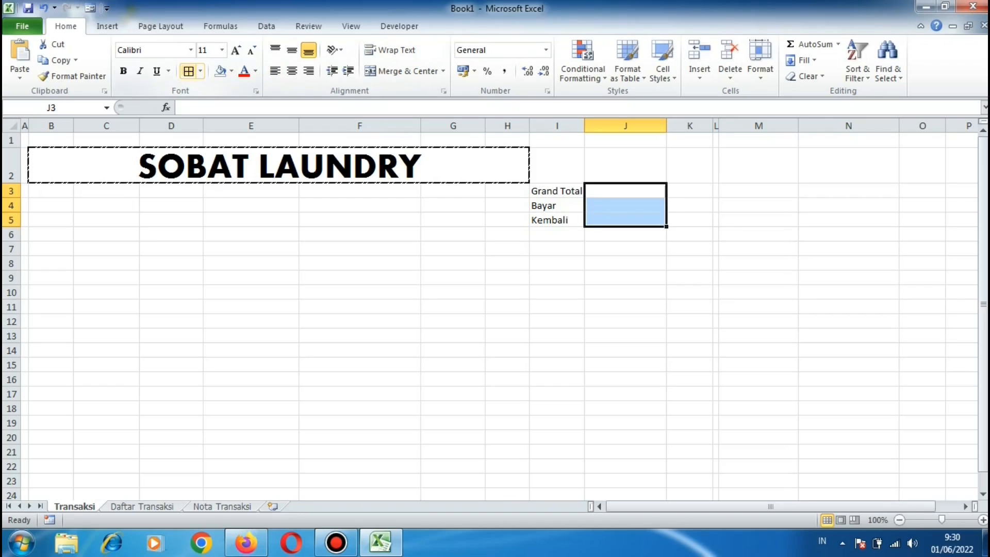
pyautogui.click(188, 71)
pyautogui.press('Up')
pyautogui.press('Down')
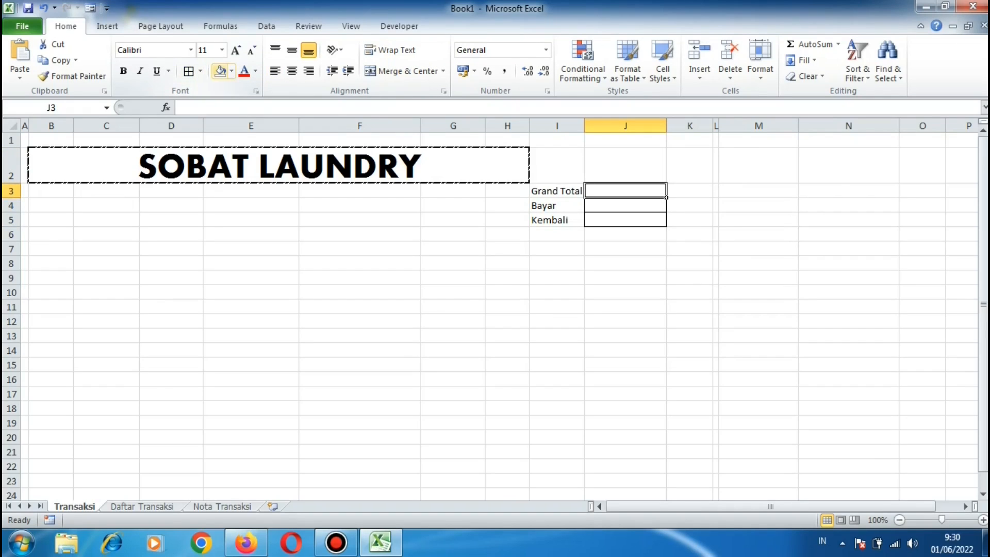
pyautogui.click(231, 71)
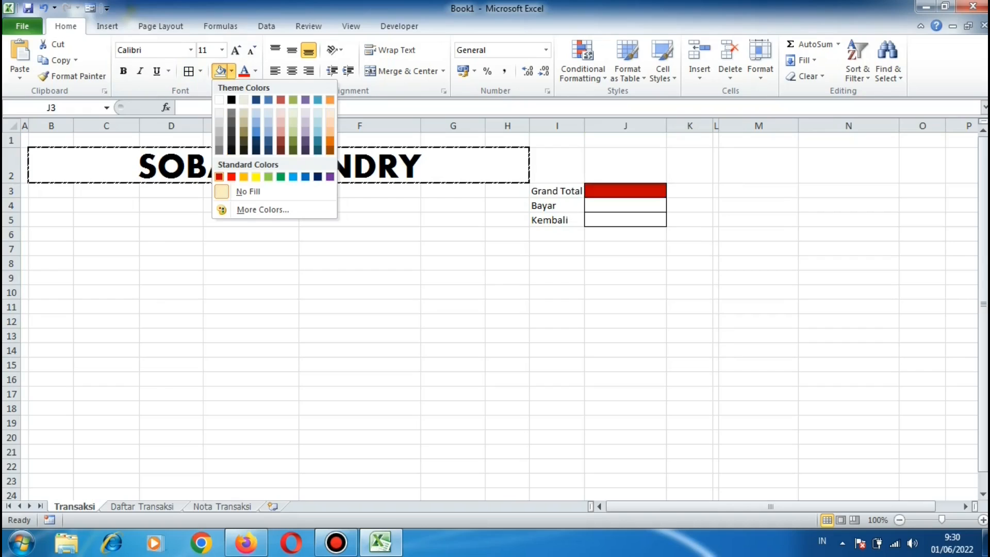
pyautogui.click(218, 176)
pyautogui.press('Down')
pyautogui.press('Down')
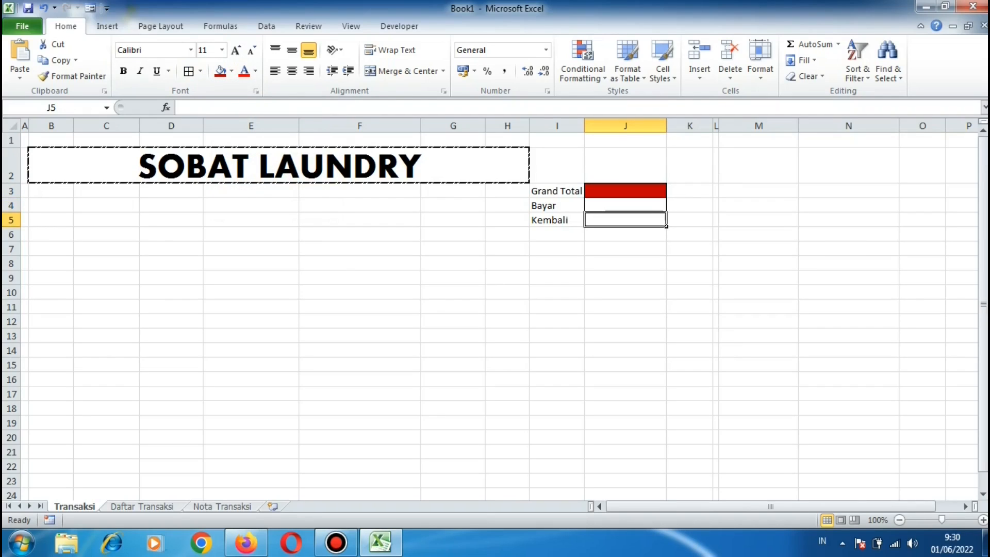
pyautogui.click(220, 72)
pyautogui.press('Down')
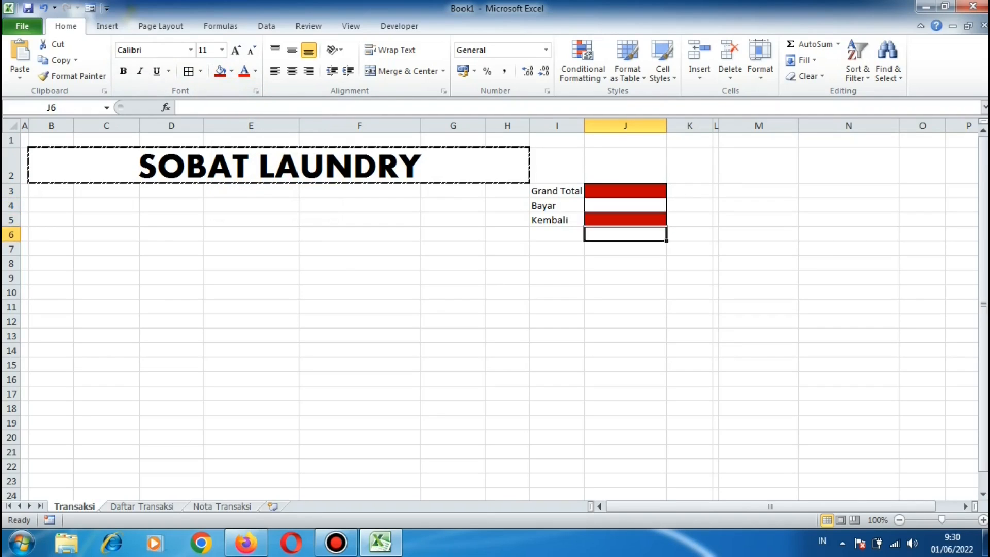
# Enter the labels No. Transaksi in M3 and Tanggal in M4.
pyautogui.press('Up')
pyautogui.press('Up')
pyautogui.press('Right')
pyautogui.press('Right')
pyautogui.press('Up')
pyautogui.press('Up')
pyautogui.press('Down')
pyautogui.press('Right')
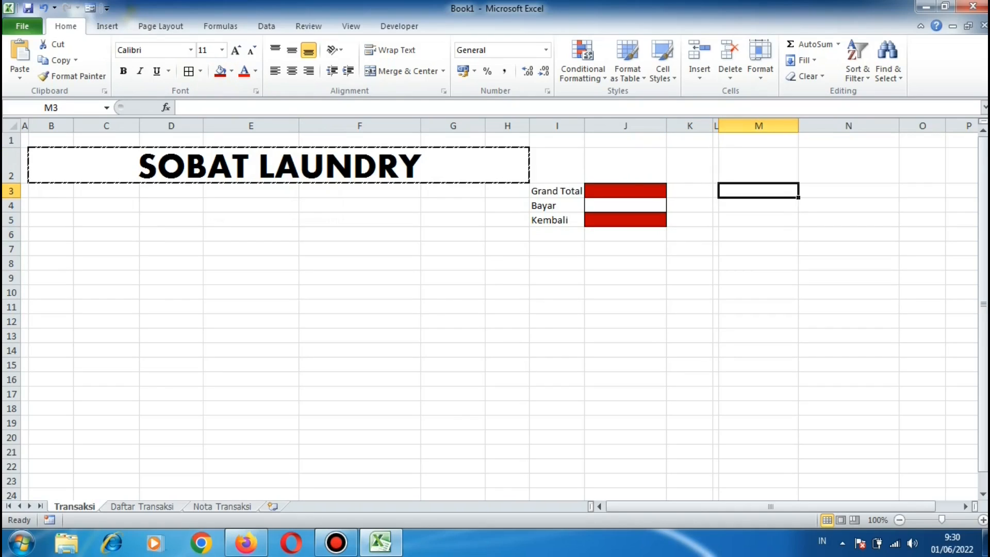
pyautogui.write('No.')
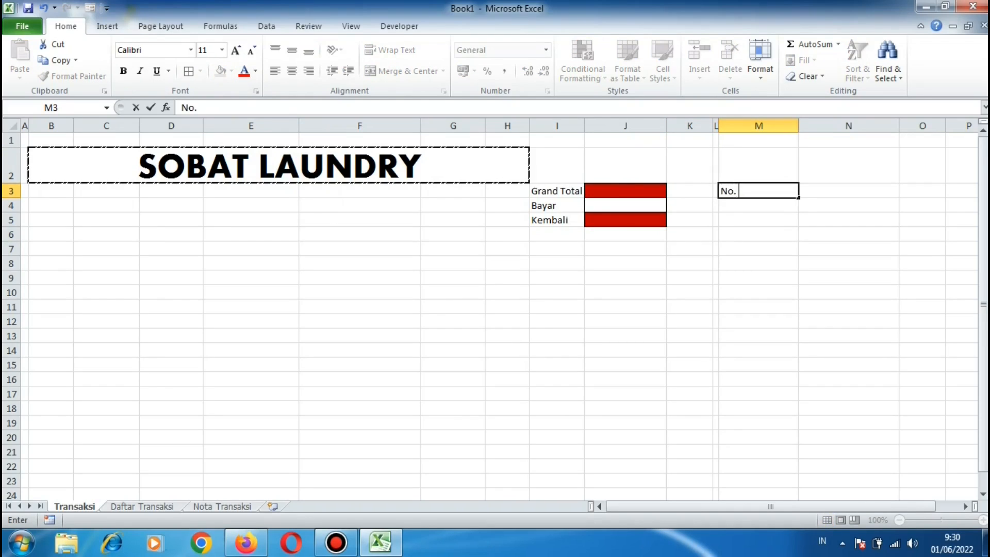
pyautogui.write(' Transaksi')
pyautogui.press('Return')
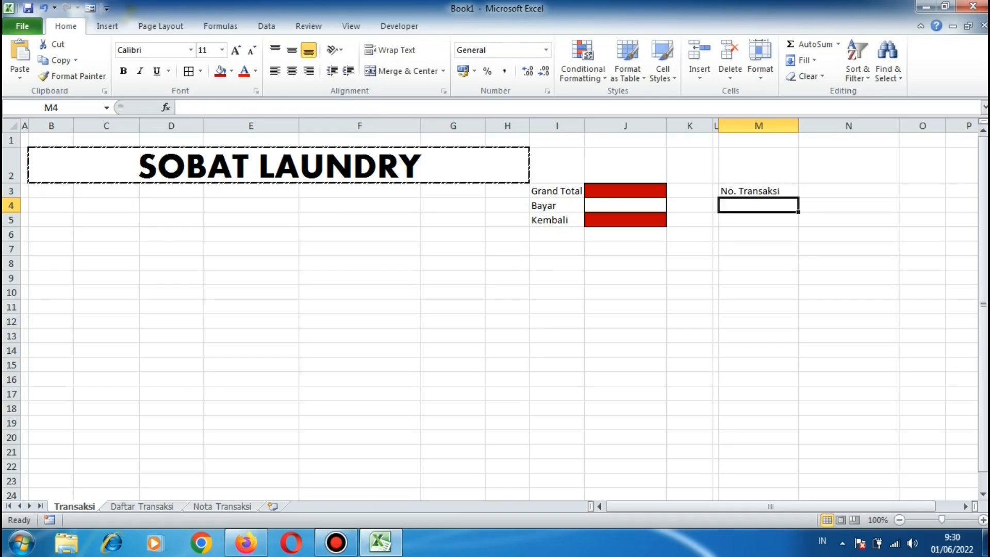
pyautogui.write('Tanggal')
pyautogui.press('Return')
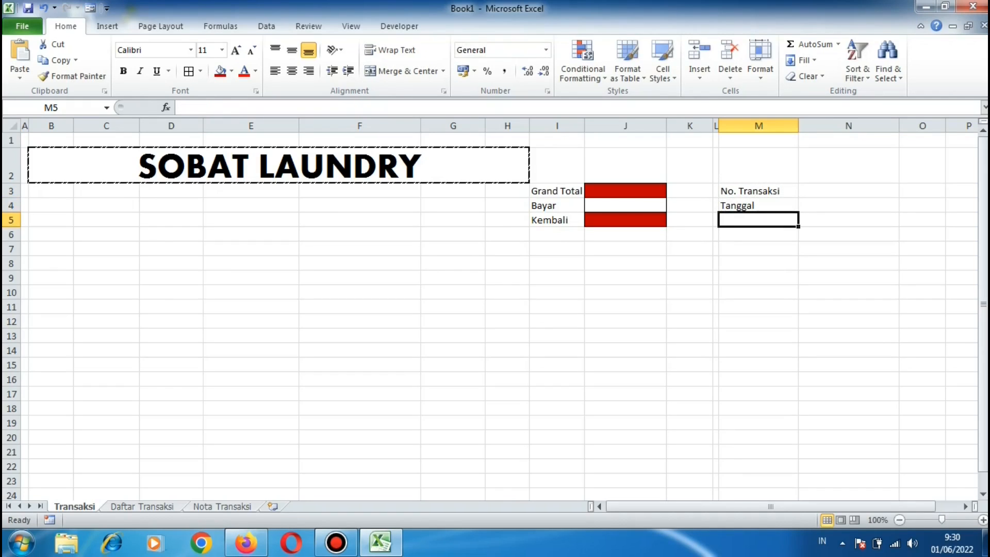
# Enter the labels Nama Pelanggan in M5 and Nama Jasa in M6.
pyautogui.write('Nama Pelanggan')
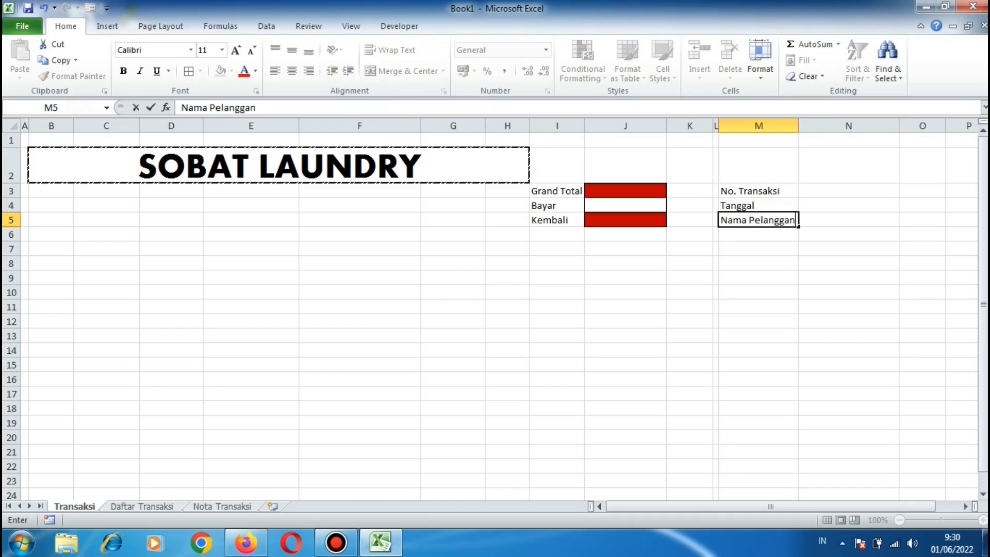
pyautogui.press('Return')
pyautogui.write('Nam')
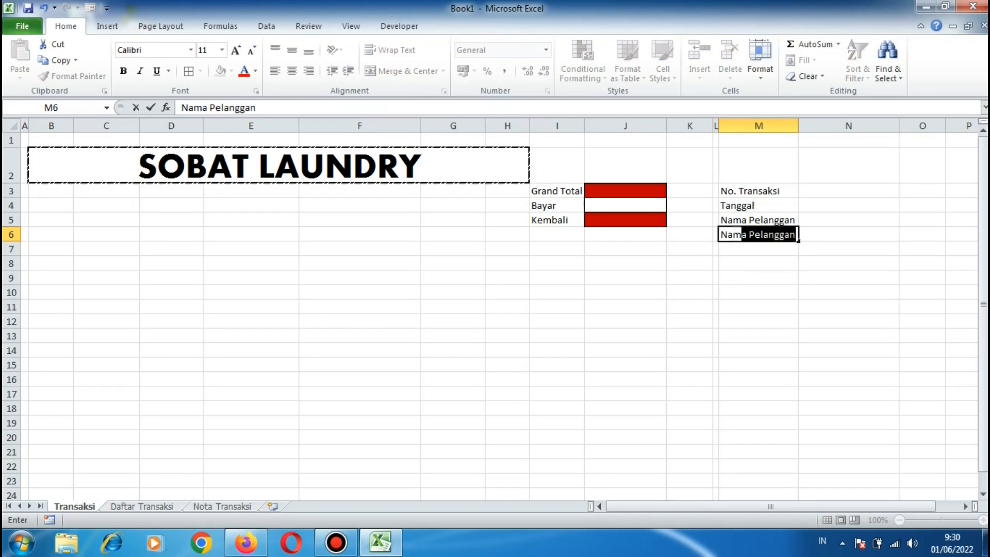
pyautogui.write('a Jasa')
pyautogui.press('Return')
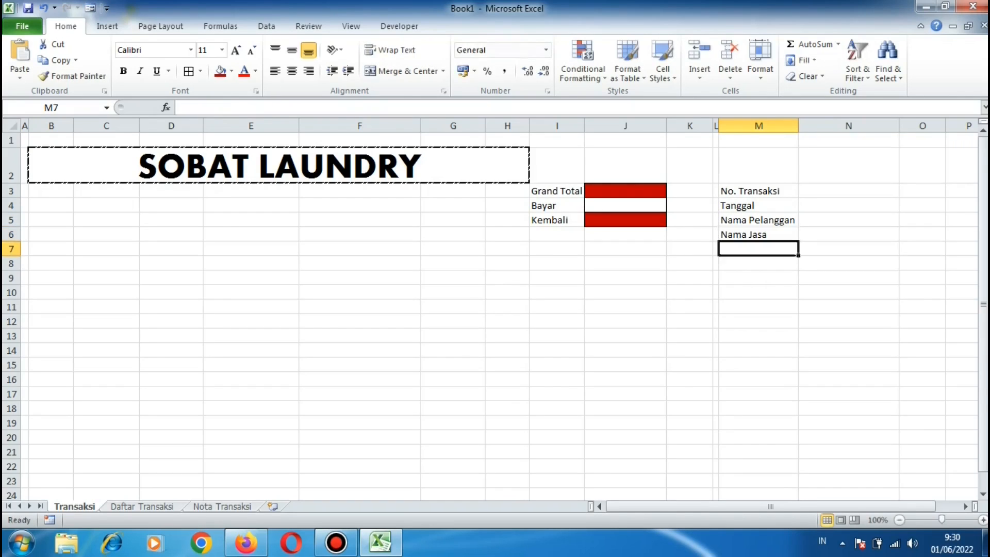
# Enter the labels Harga, Banyaknya and Jumlah in cells M7 to M9.
pyautogui.write('Harga')
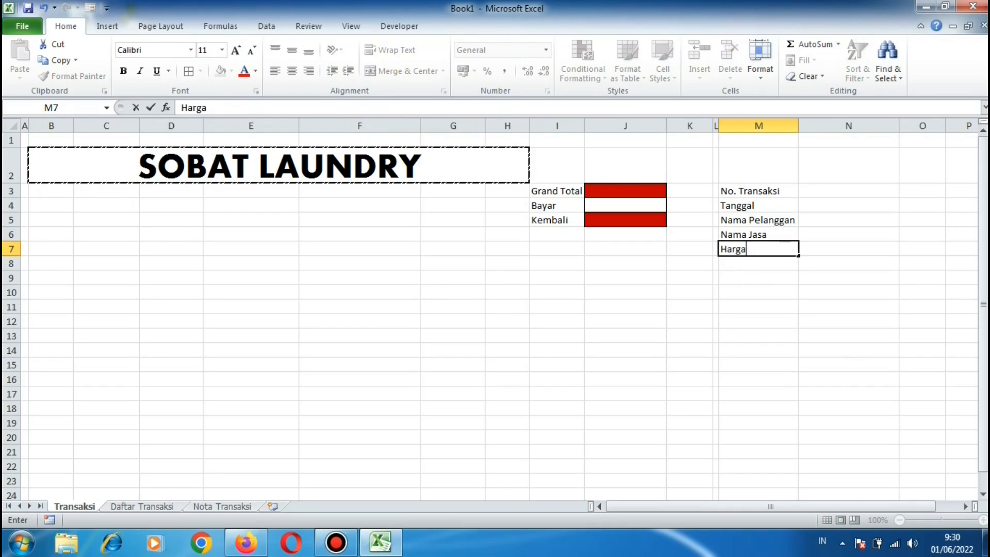
pyautogui.press('Return')
pyautogui.write('Banyaknya')
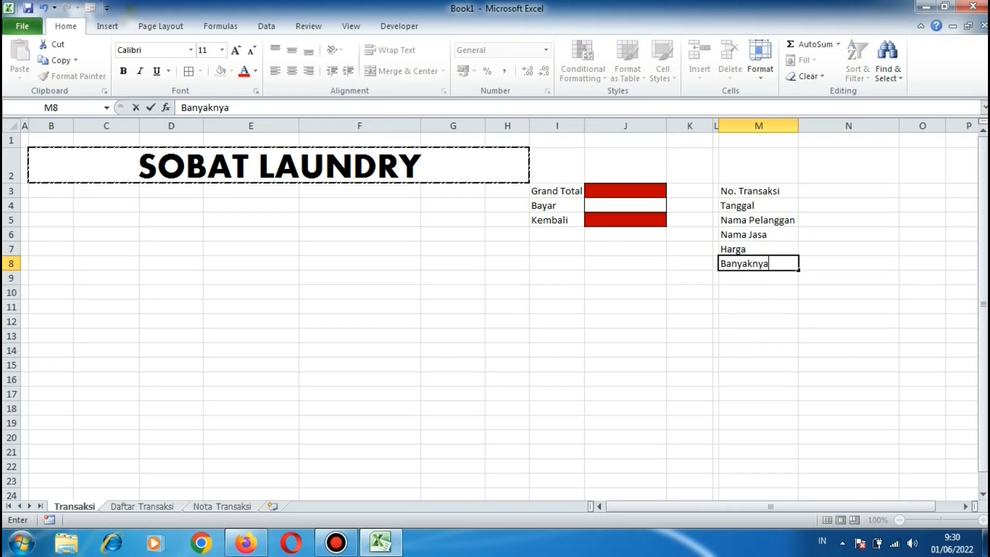
pyautogui.press('Return')
pyautogui.write('Juml')
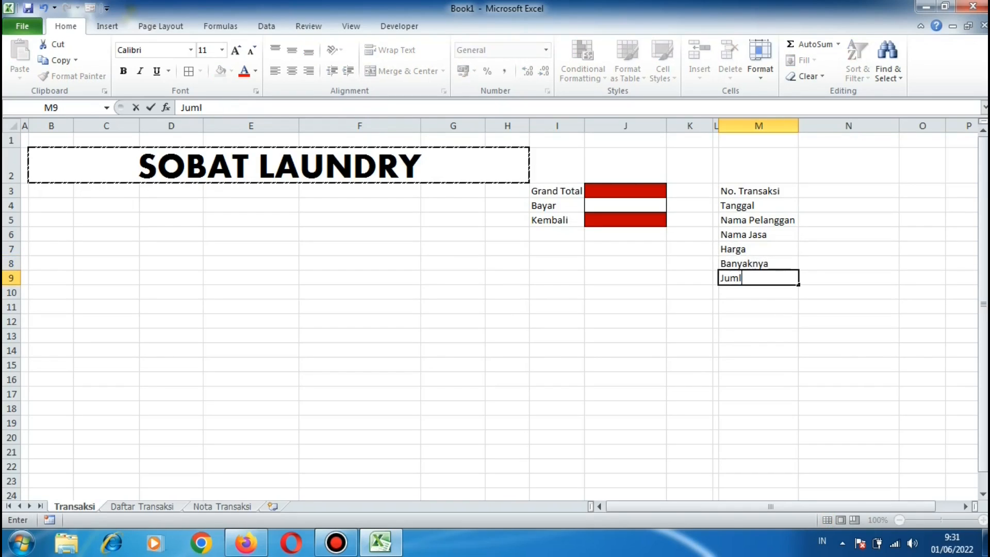
pyautogui.press('Return')
# Enter the label Total Item in cell M12.
pyautogui.press('Return')
pyautogui.press('Return')
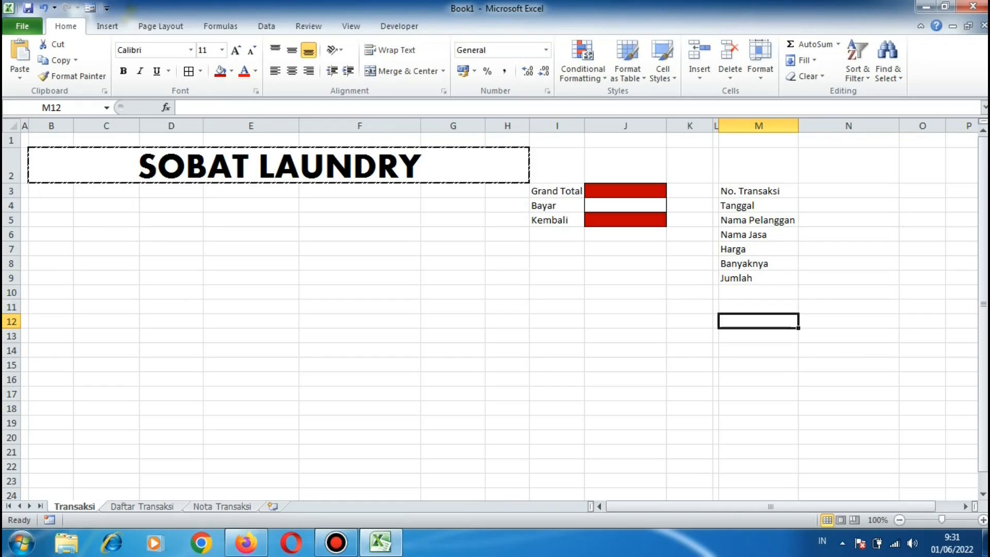
pyautogui.write('Total')
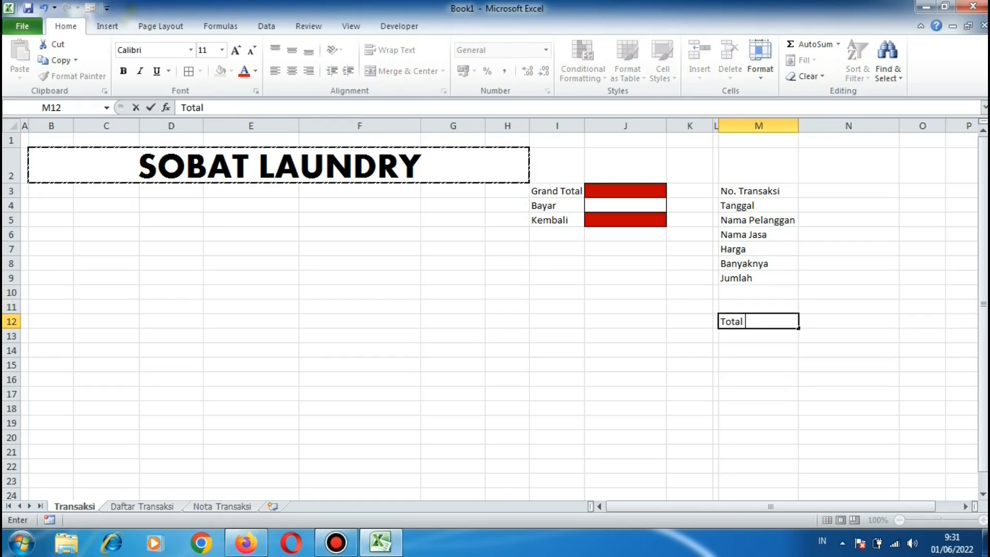
pyautogui.write(' Item')
pyautogui.press('Left')
# Enter the first table header, No., in cell B7.
pyautogui.press('Left')
pyautogui.press('Left')
pyautogui.press('Left')
pyautogui.press('Left')
pyautogui.press('Left')
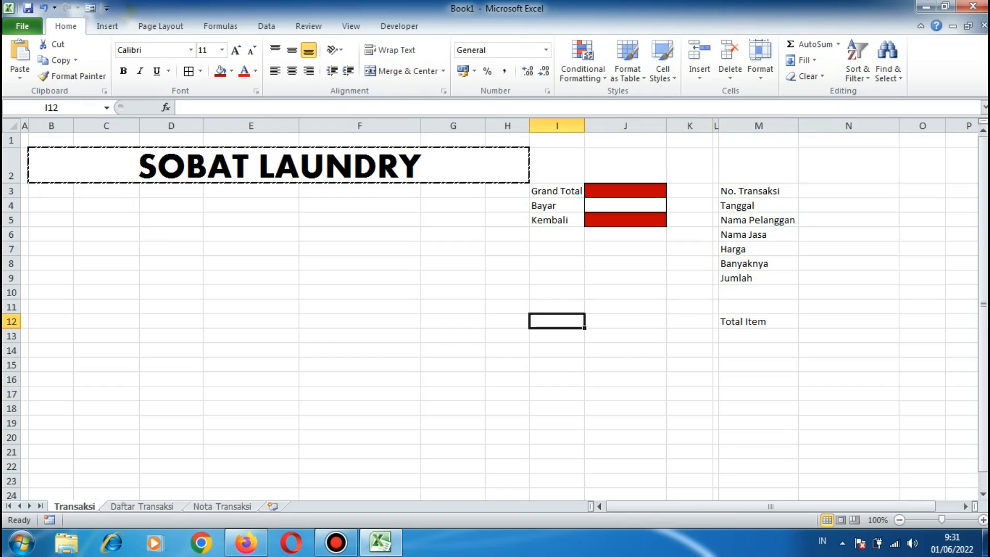
pyautogui.press('Up')
pyautogui.press('Left')
pyautogui.press('Left')
pyautogui.press('Left')
pyautogui.press('Up')
pyautogui.press('Left')
pyautogui.press('Up')
pyautogui.press('Up')
pyautogui.press('Up')
pyautogui.press('Left')
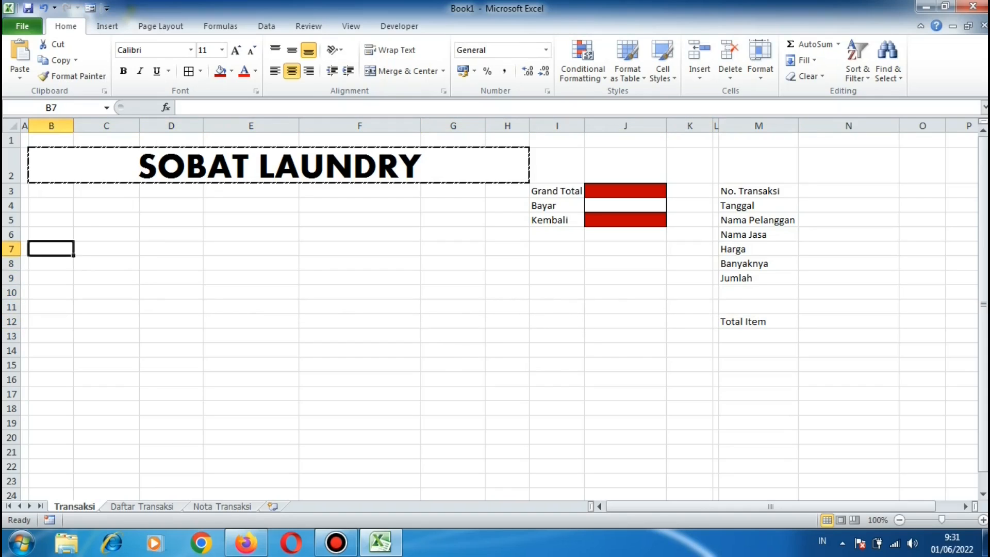
pyautogui.write('No')
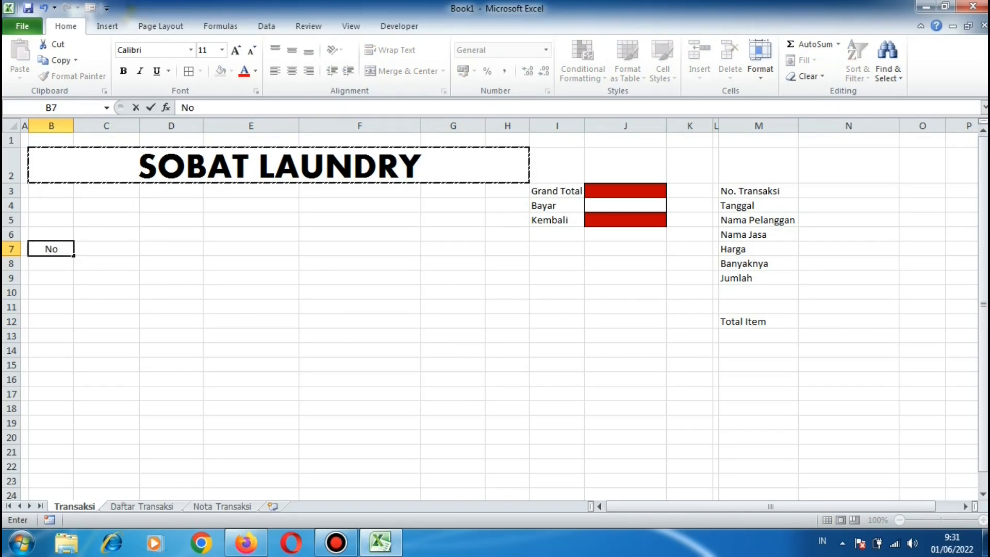
pyautogui.press('Right')
pyautogui.press('Right')
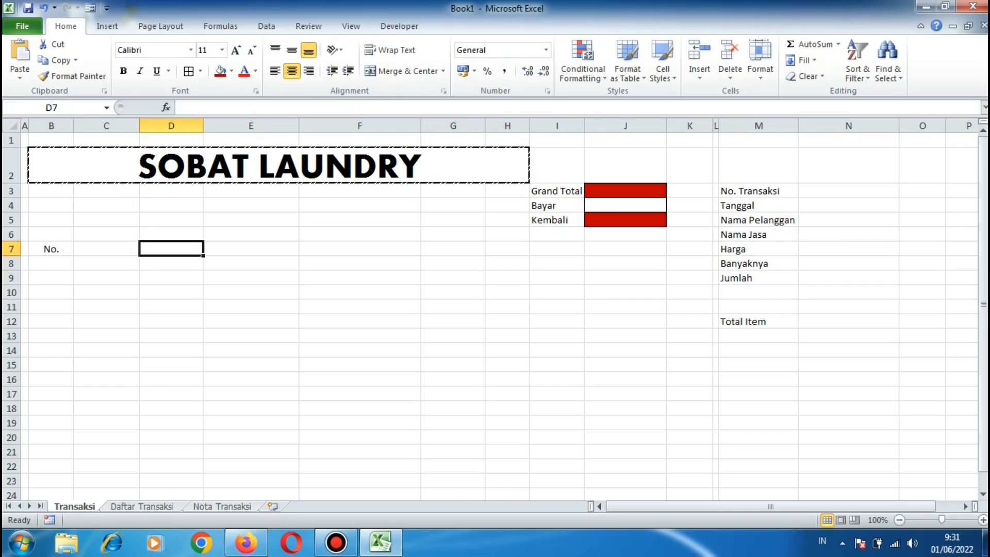
# Enter the table headers No. Transaksi in C7 and Tanggal in D7.
pyautogui.press('Left')
pyautogui.write('No')
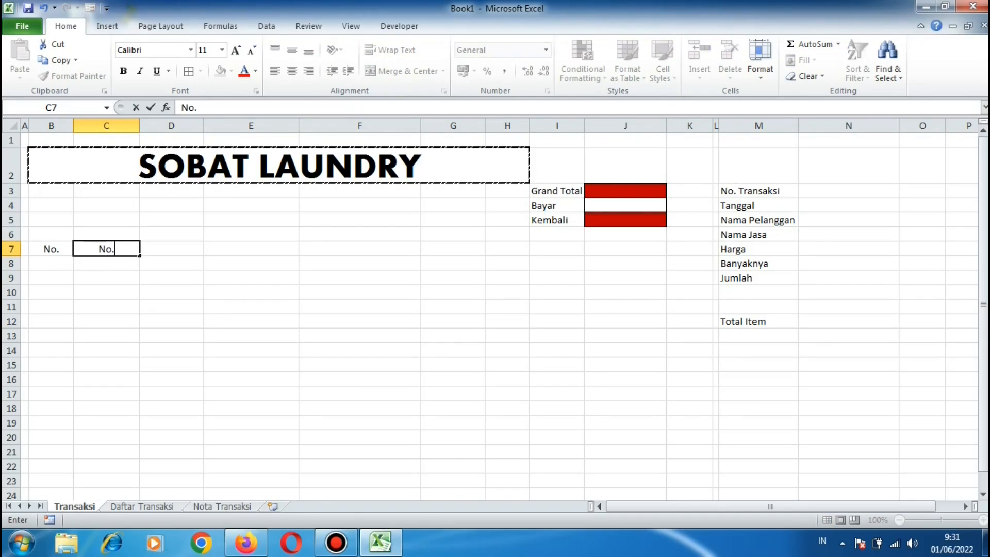
pyautogui.write('. Transaksi')
pyautogui.press('Right')
pyautogui.write('Tan')
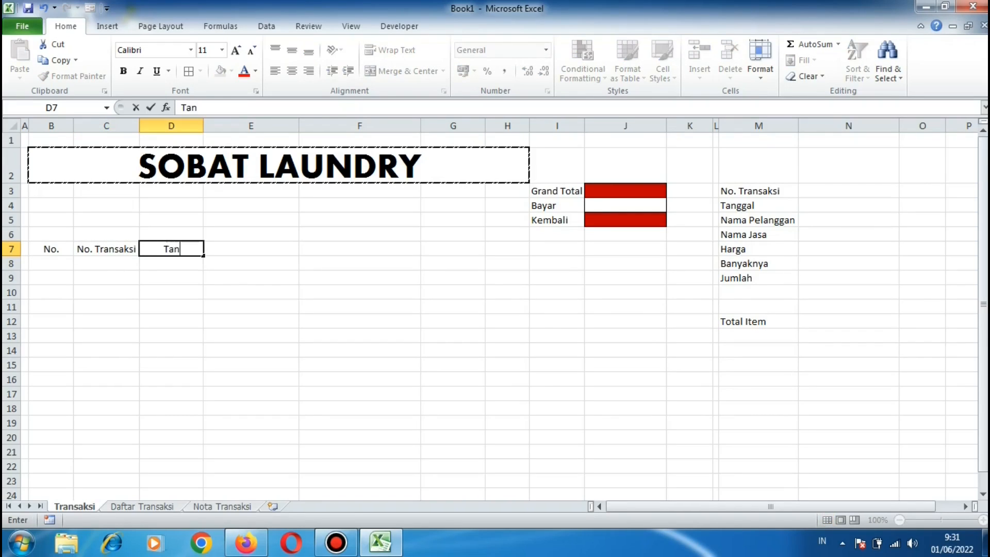
pyautogui.write('ggal')
pyautogui.press('Right')
# Enter the table headers Nama Pelanggan in E7 and Nama Jasa in F7.
pyautogui.write('N')
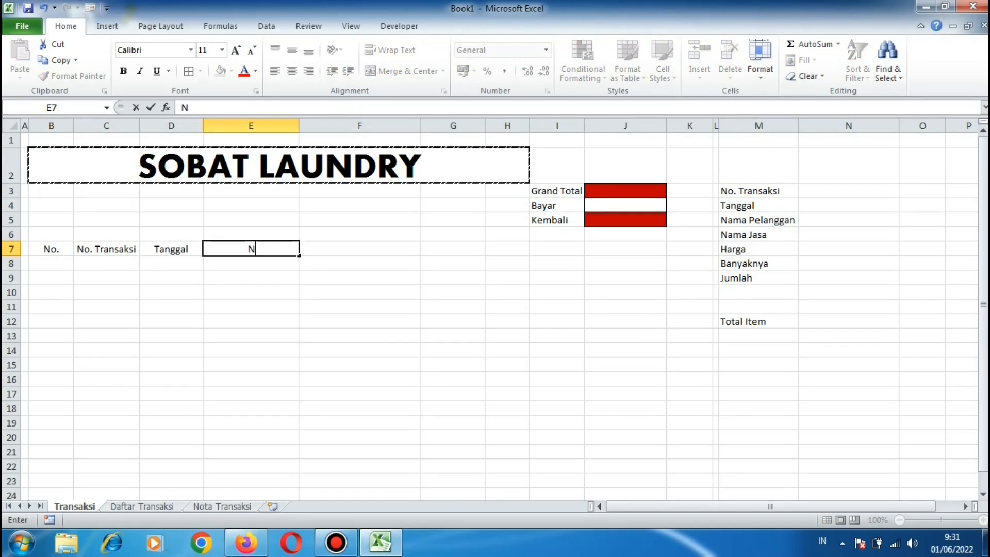
pyautogui.write('ama Pelan')
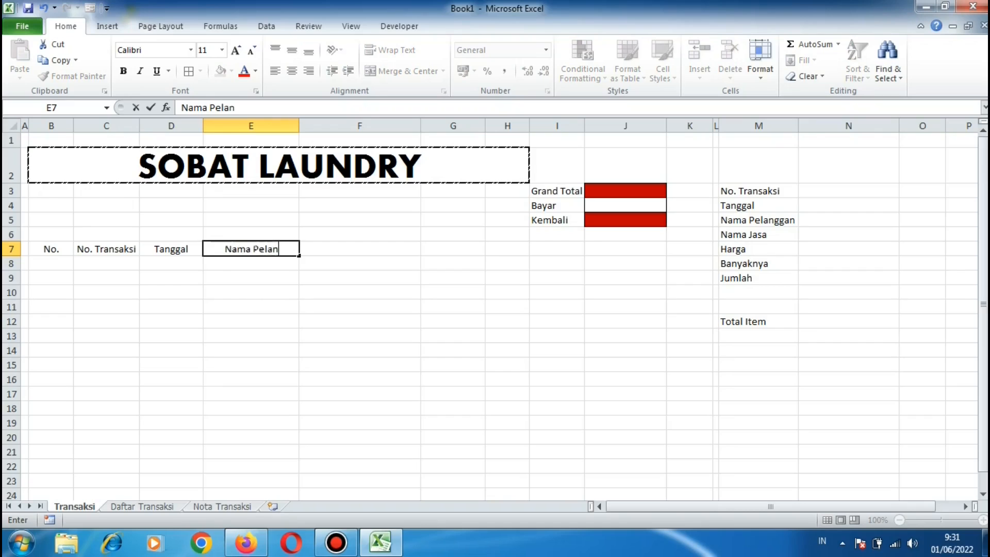
pyautogui.write('ggan')
pyautogui.press('Right')
pyautogui.write('Na')
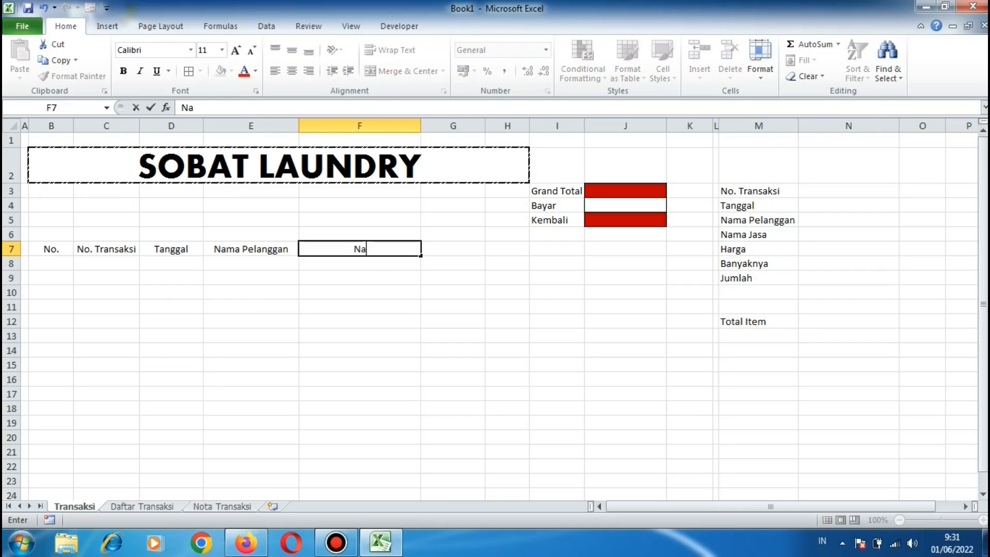
pyautogui.write('ma Jasa')
pyautogui.press('Right')
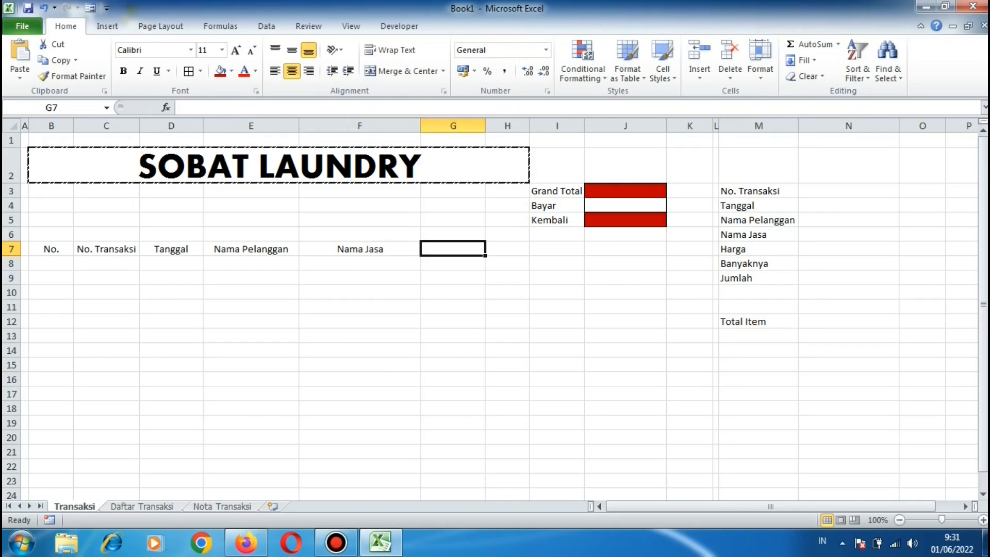
# Enter the table headers Harga in G7, Kg/Pcs in H7 and Jumlah in I7.
pyautogui.write('Harga')
pyautogui.press('Right')
pyautogui.write('K')
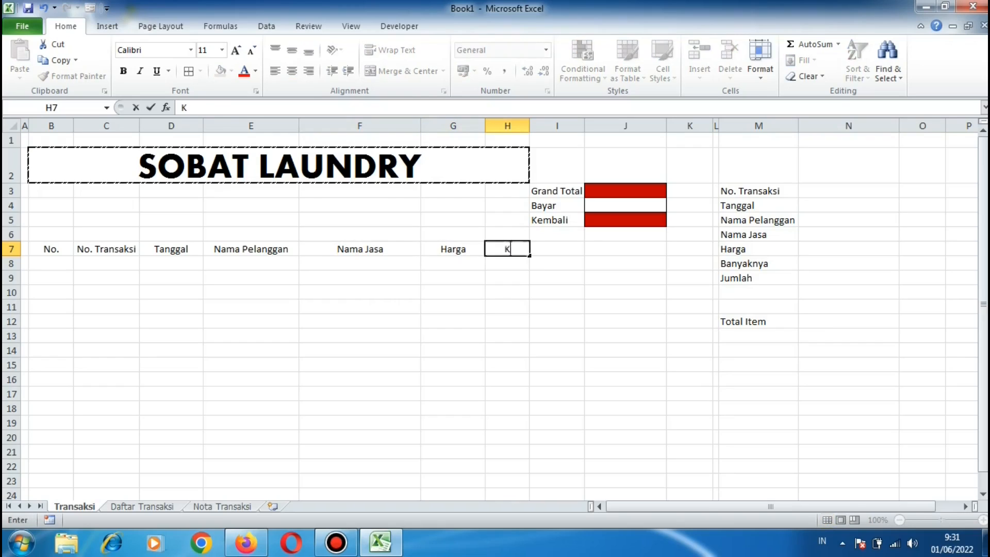
pyautogui.write('g/O')
pyautogui.press('BackSpace')
pyautogui.write('Pcs')
pyautogui.press('Right')
pyautogui.write('Jumlah')
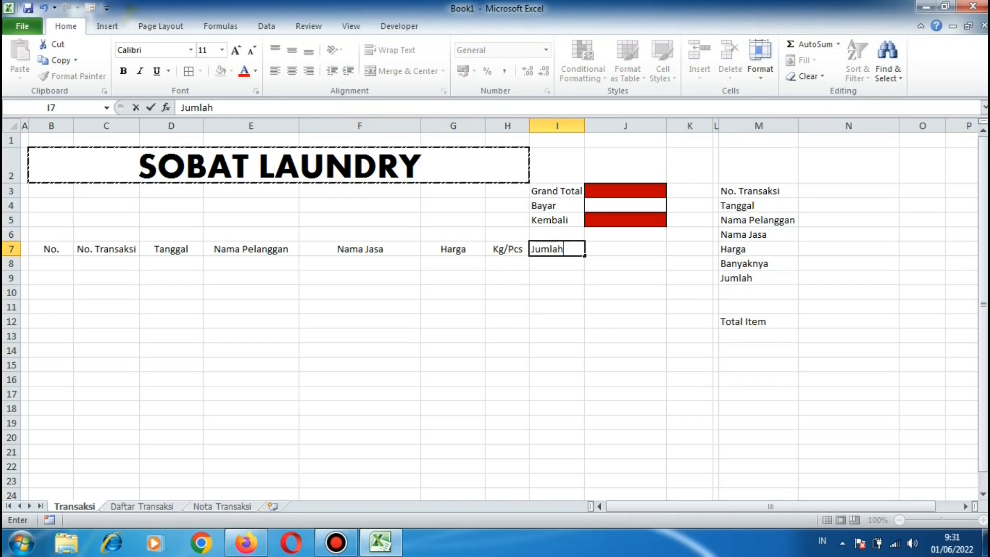
# Add all borders to B7:I8 and fill the header row B7:I7 with the theme colour Blue, Accent 1.
pyautogui.moveTo(51, 250); pyautogui.dragTo(557, 262)
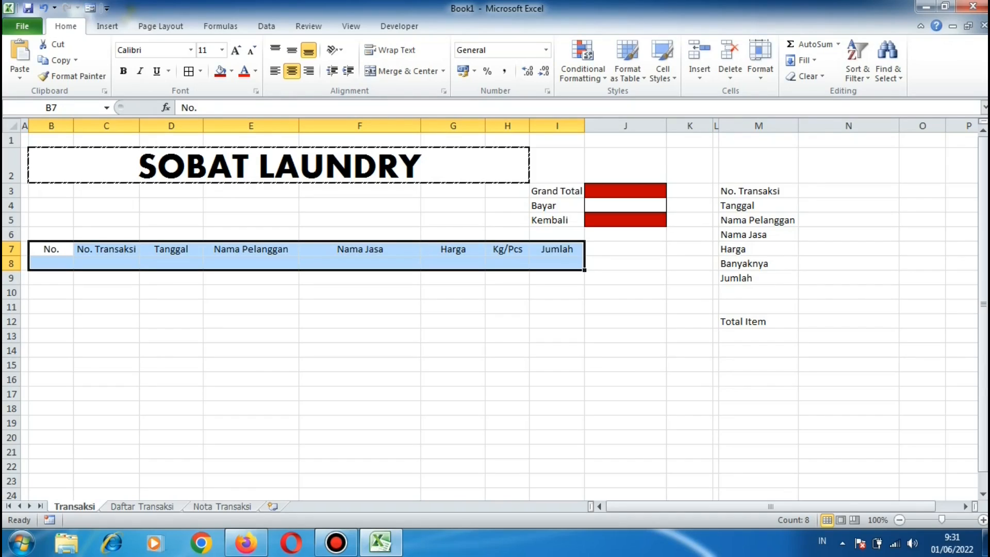
pyautogui.click(189, 71)
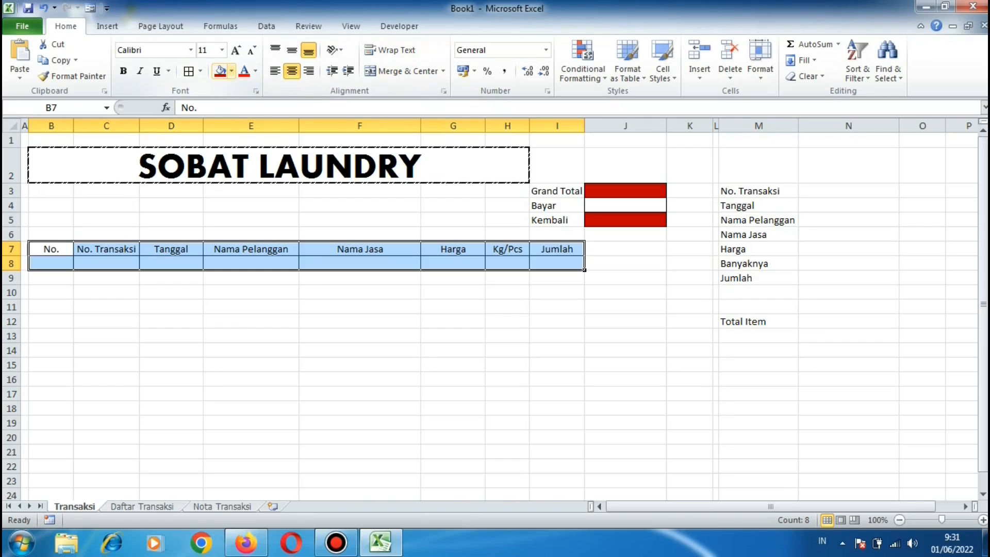
pyautogui.moveTo(51, 249); pyautogui.dragTo(567, 250)
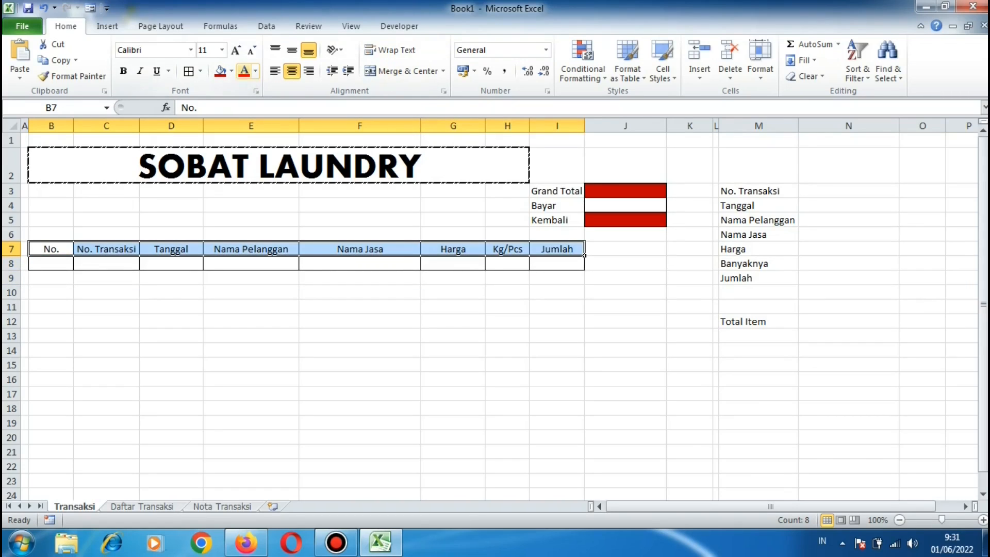
pyautogui.click(232, 71)
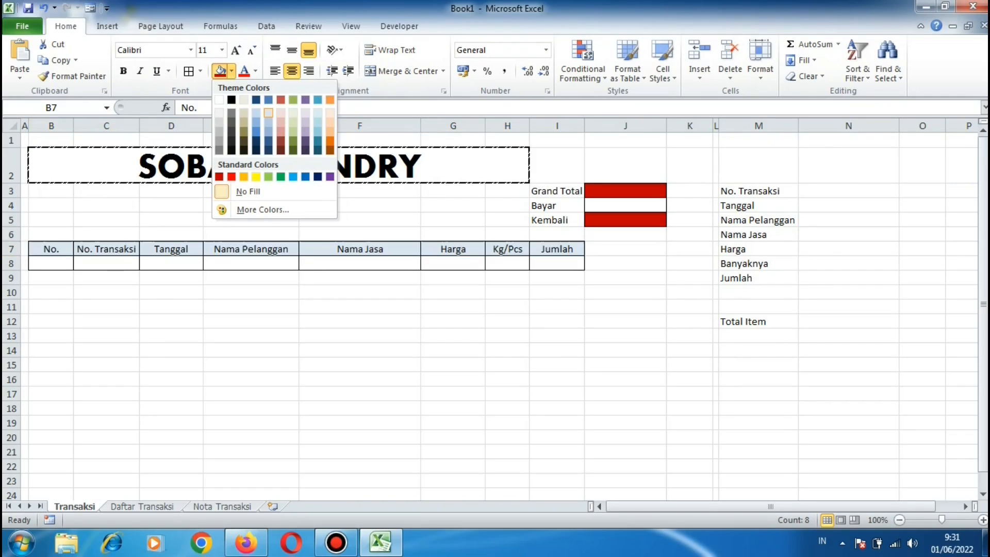
pyautogui.click(268, 100)
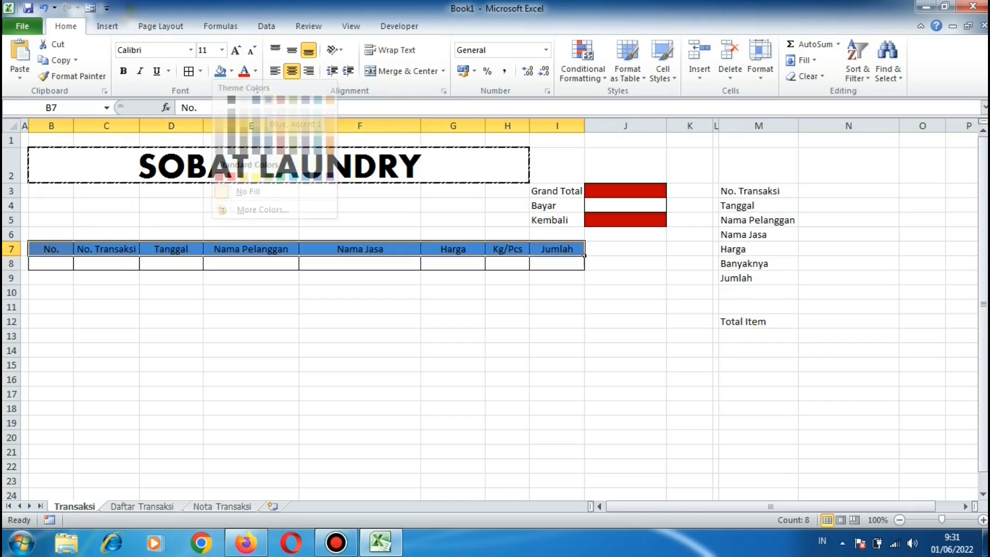
# Set the font colour of the header row B7:I7 to white.
pyautogui.click(256, 71)
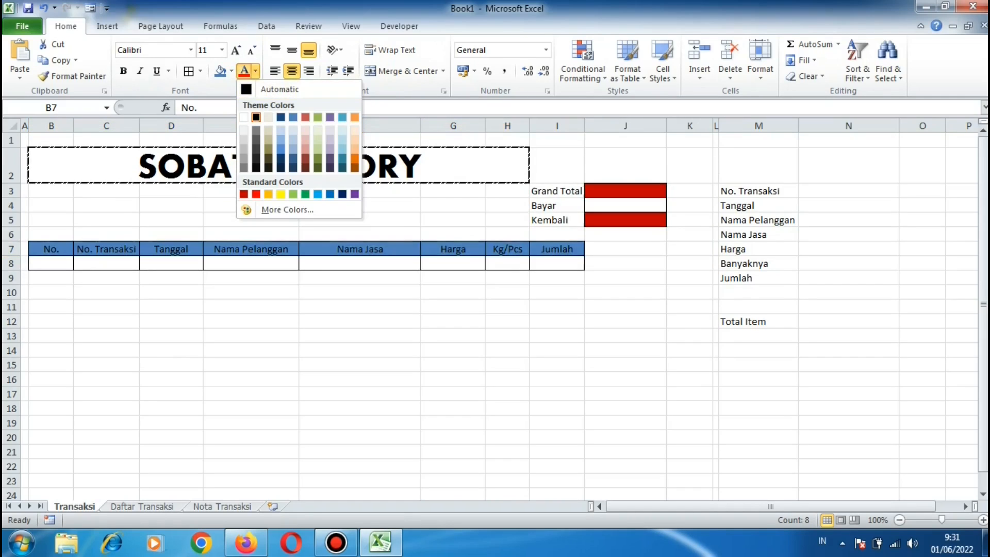
pyautogui.click(244, 117)
pyautogui.click(251, 278)
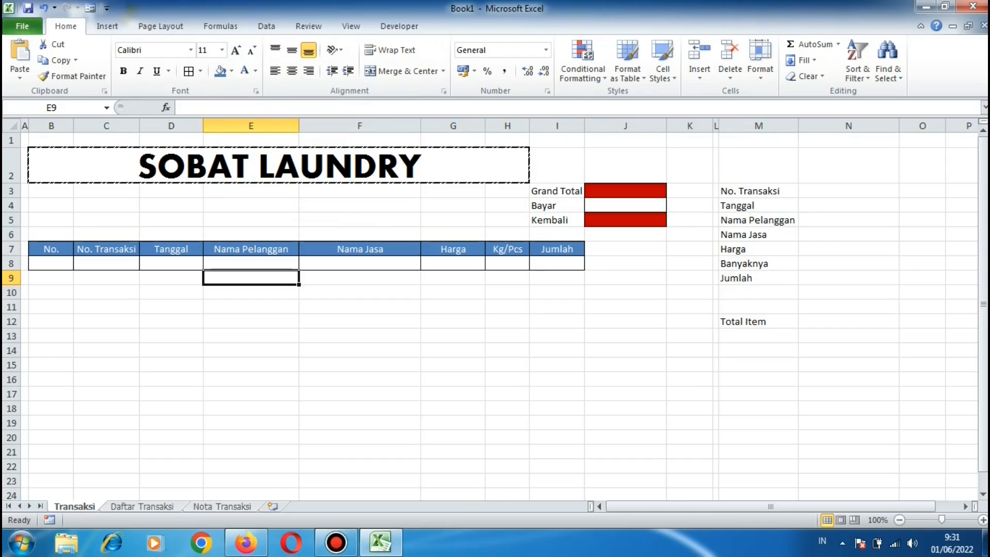
# Add all borders to the transaction input cells N3:N9 and fill N5, N6 and N8 with the light tan theme colour.
pyautogui.moveTo(848, 191); pyautogui.dragTo(848, 278)
pyautogui.click(189, 71)
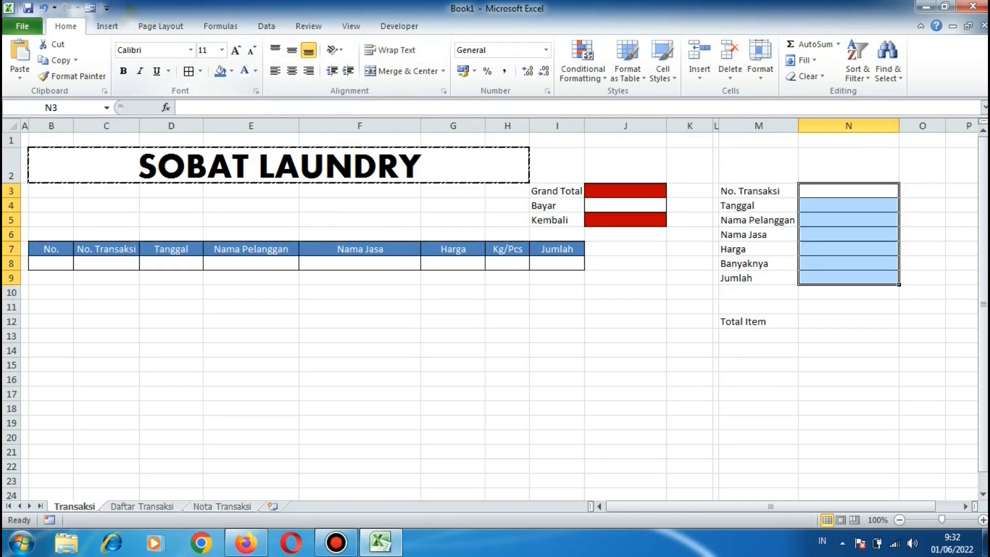
pyautogui.click(758, 235)
pyautogui.click(758, 221)
pyautogui.click(848, 220)
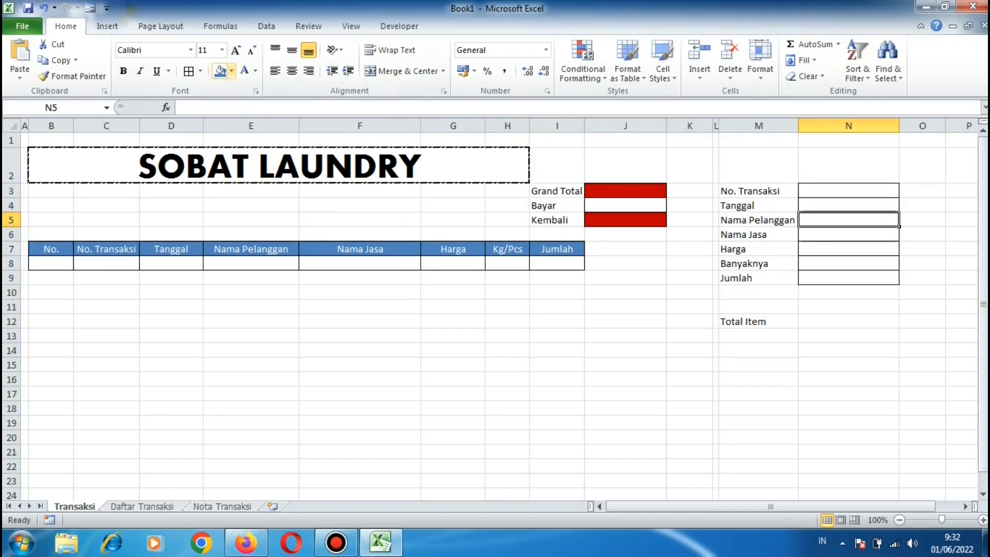
pyautogui.click(231, 71)
pyautogui.click(244, 100)
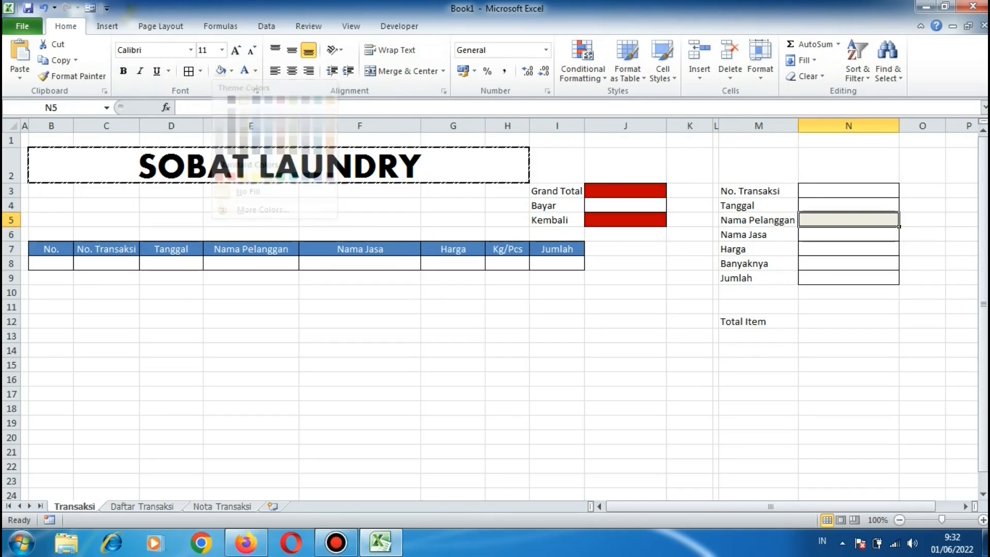
pyautogui.click(848, 234)
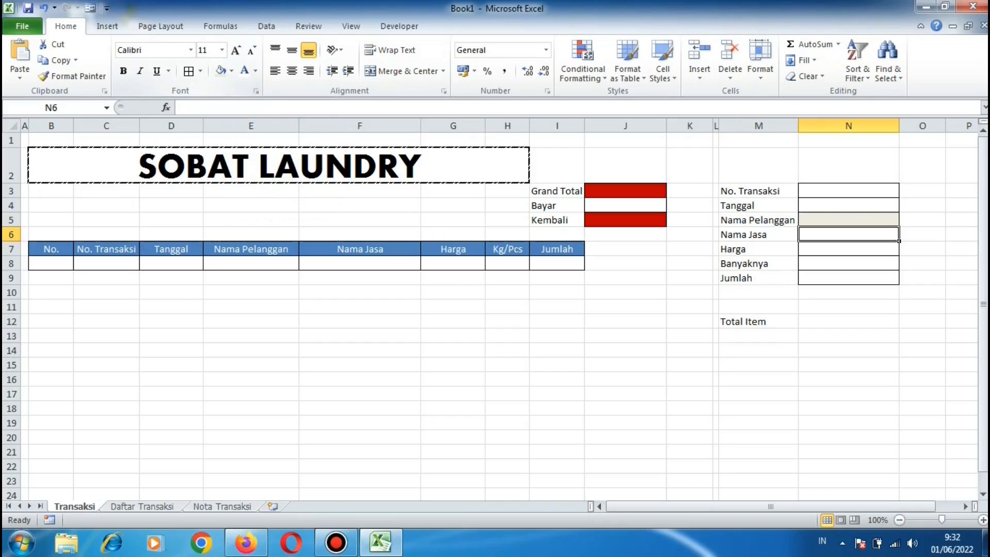
pyautogui.click(221, 71)
pyautogui.press('Down')
pyautogui.press('Down')
pyautogui.click(221, 71)
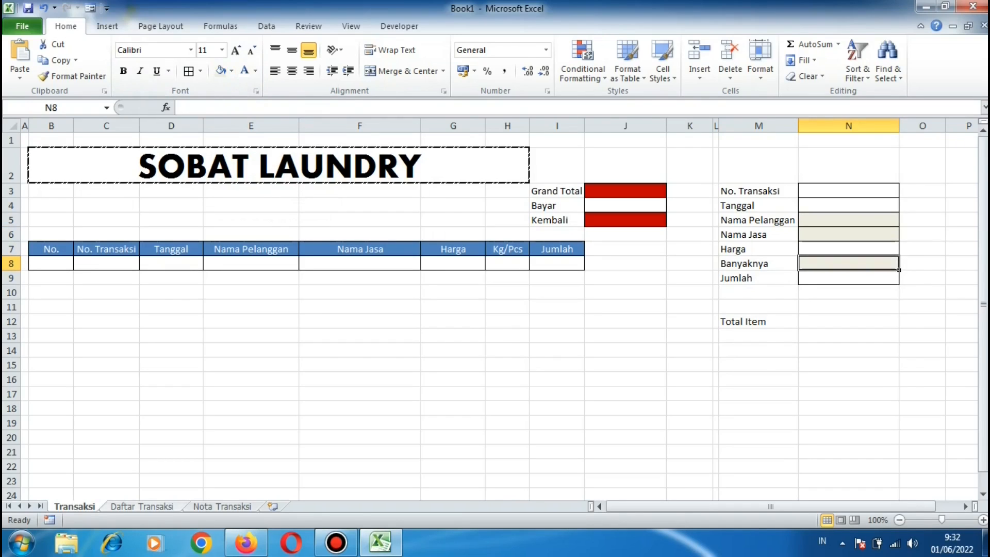
# On the Daftar Transaksi sheet, merge and center B1:H1 and enter the title DAFTAR TRANSAKSI.
pyautogui.hotkey('ctrl', 'pagedown')
pyautogui.moveTo(85, 139); pyautogui.dragTo(637, 140)
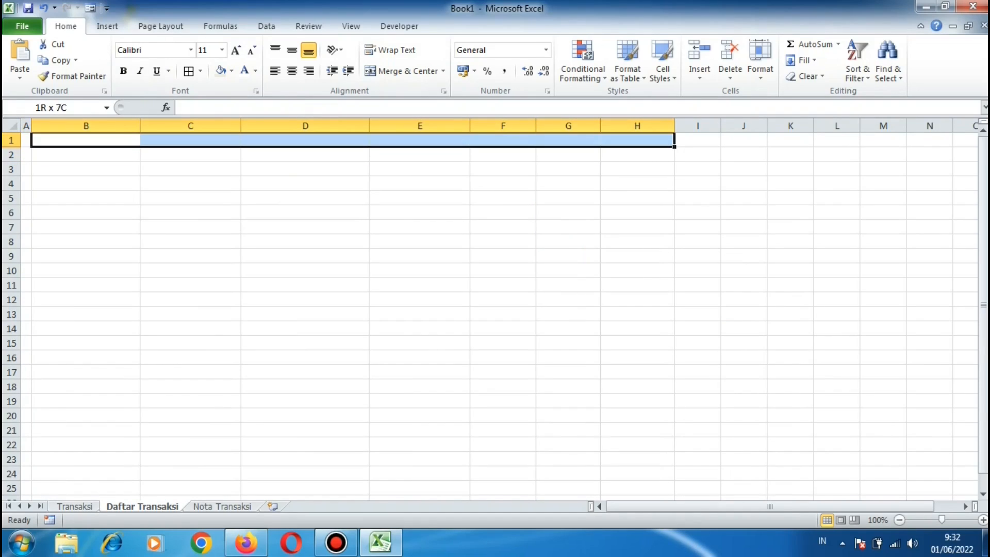
pyautogui.click(402, 71)
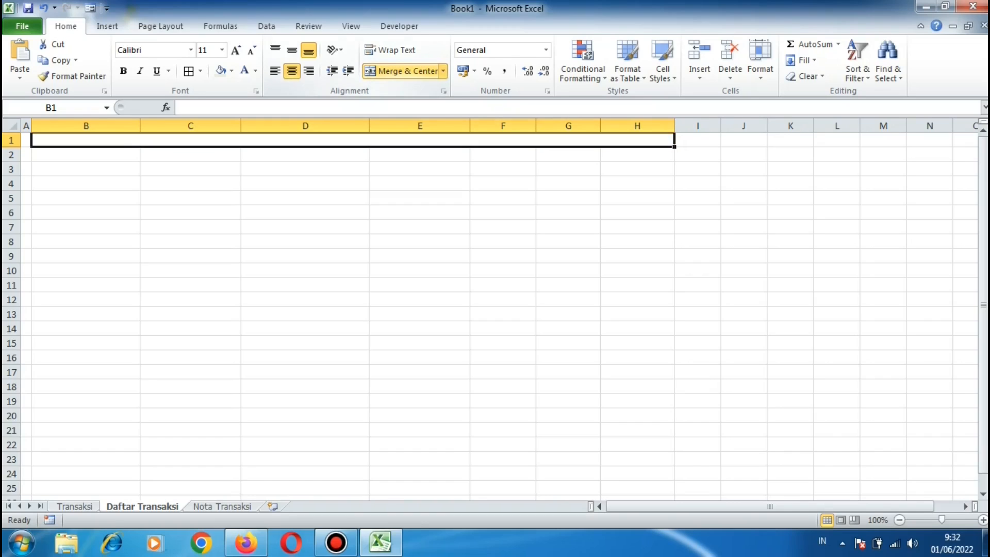
pyautogui.write('DAFTAR T')
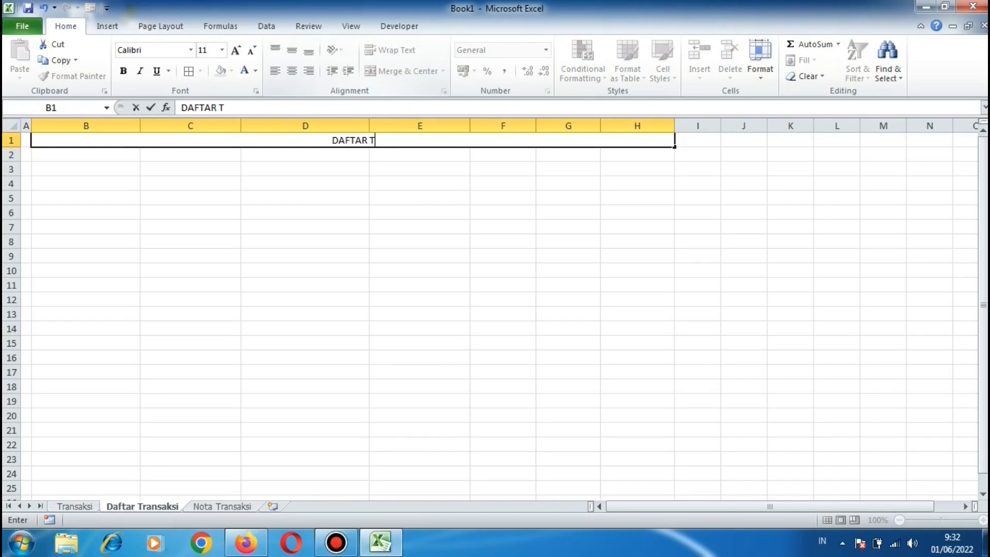
pyautogui.write('RANSA')
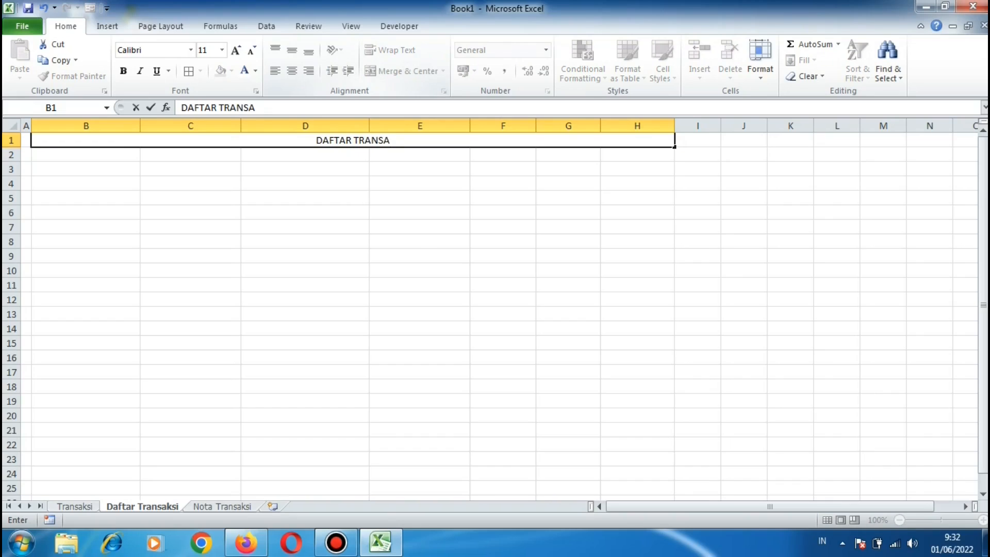
pyautogui.write('KSI')
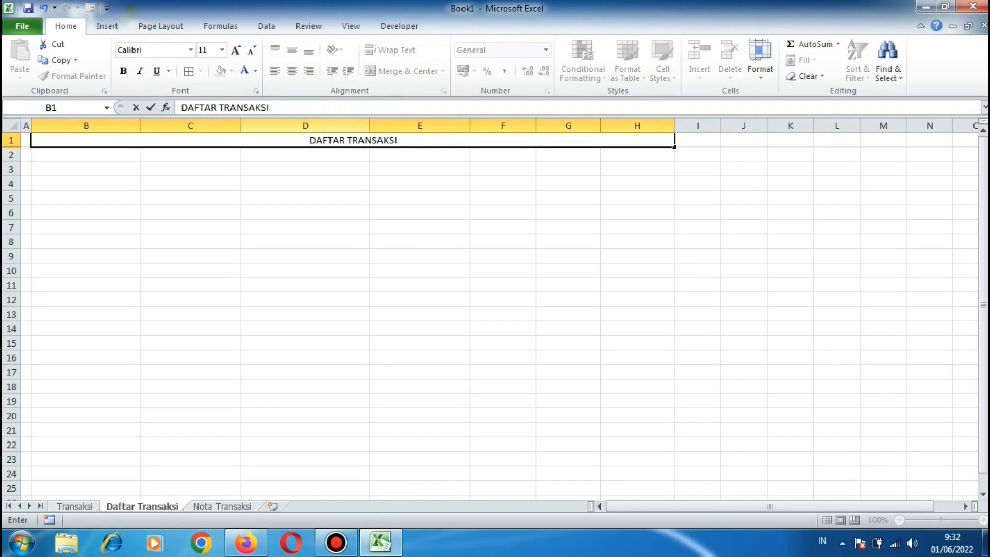
pyautogui.press('Return')
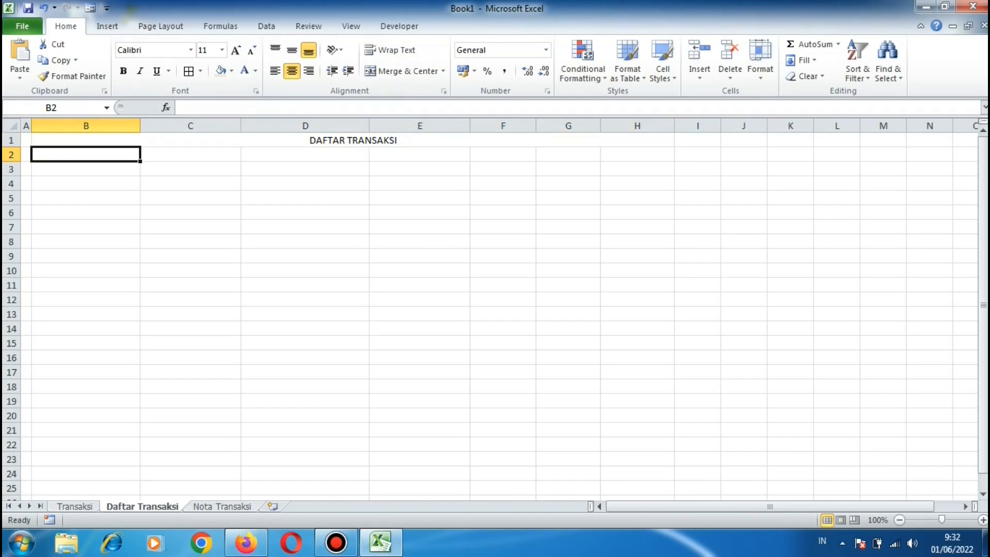
# Enter the headers No. Transaksi in B2 and Tanggal in C2 of the Daftar Transaksi sheet.
pyautogui.write('No')
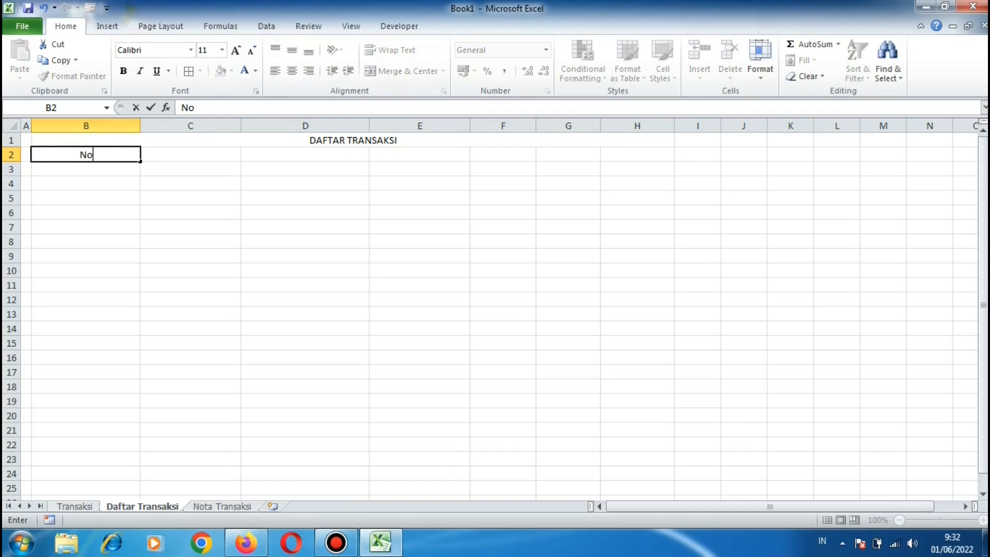
pyautogui.write('. Transaksi')
pyautogui.press('Tab')
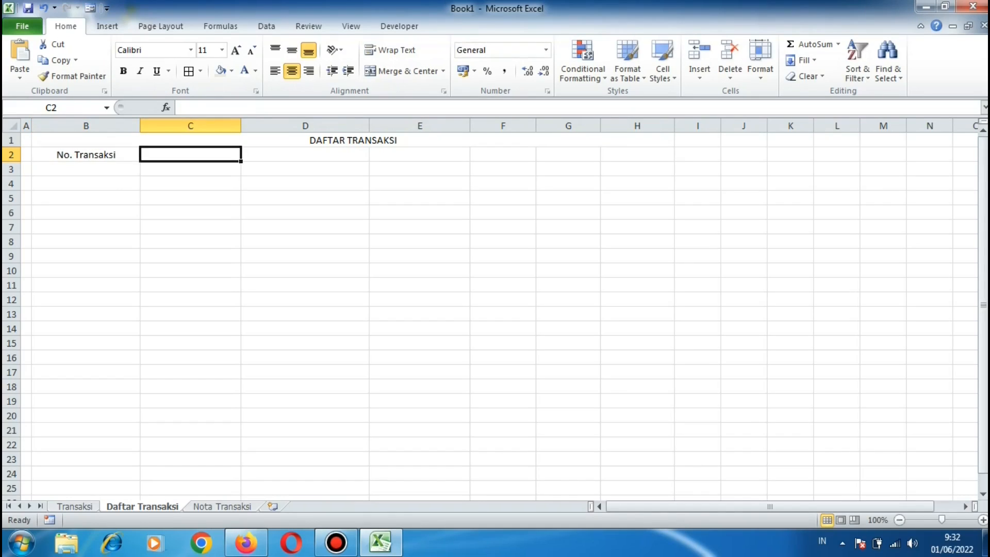
pyautogui.write('Tanggal')
pyautogui.press('Tab')
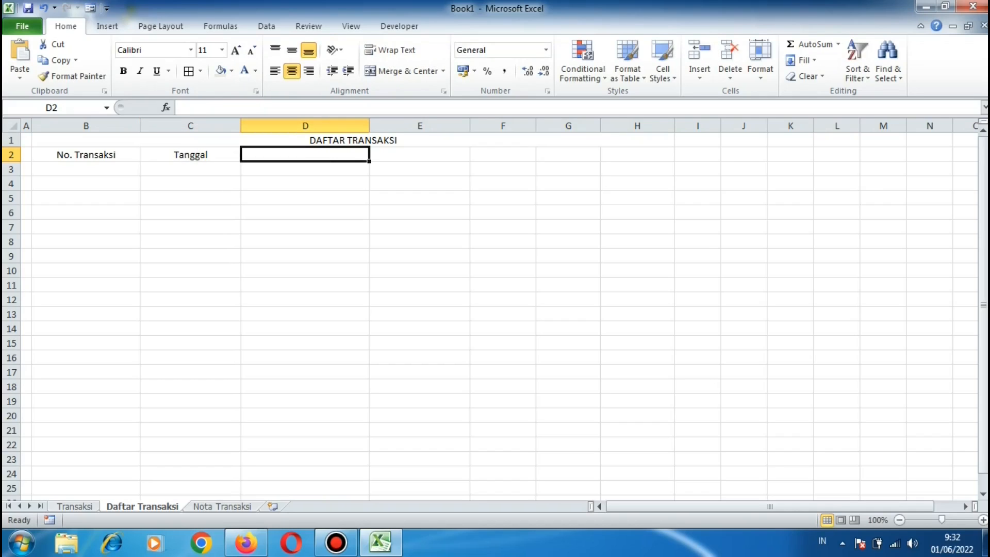
# Enter the headers Nama Pelanggan in D2 and Nama Jasa in E2.
pyautogui.write('Nama Pelan')
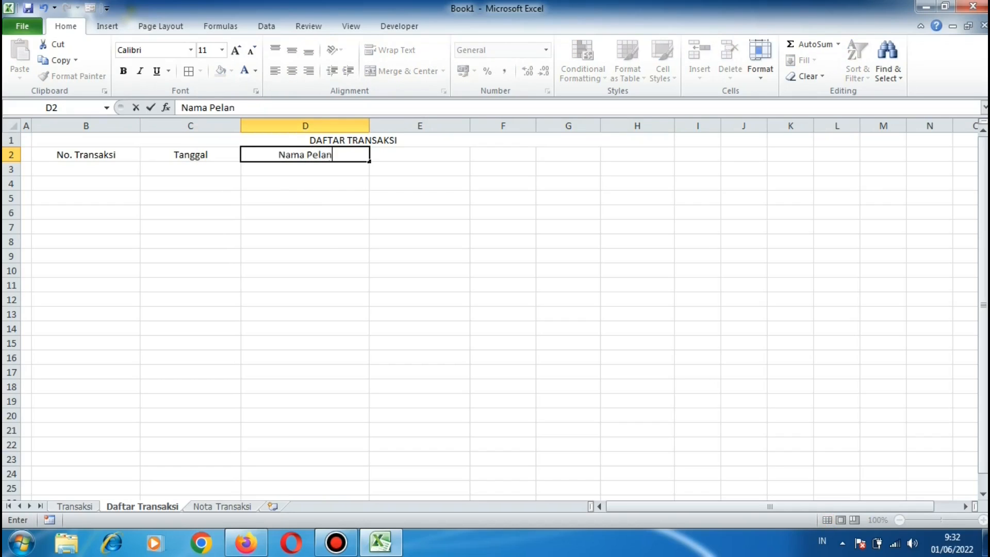
pyautogui.write('ggan')
pyautogui.press('Tab')
pyautogui.write('Nama ')
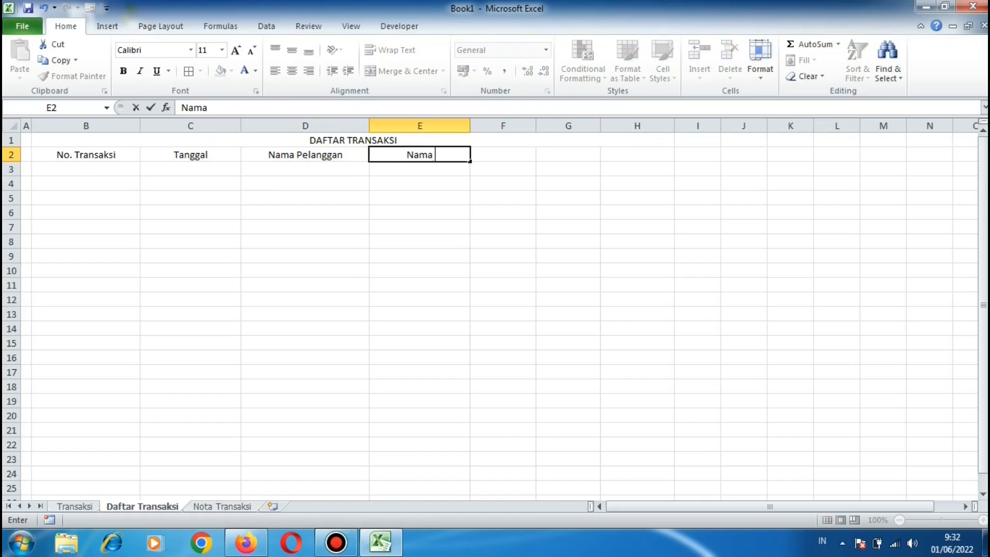
pyautogui.write('Jasa')
pyautogui.press('Tab')
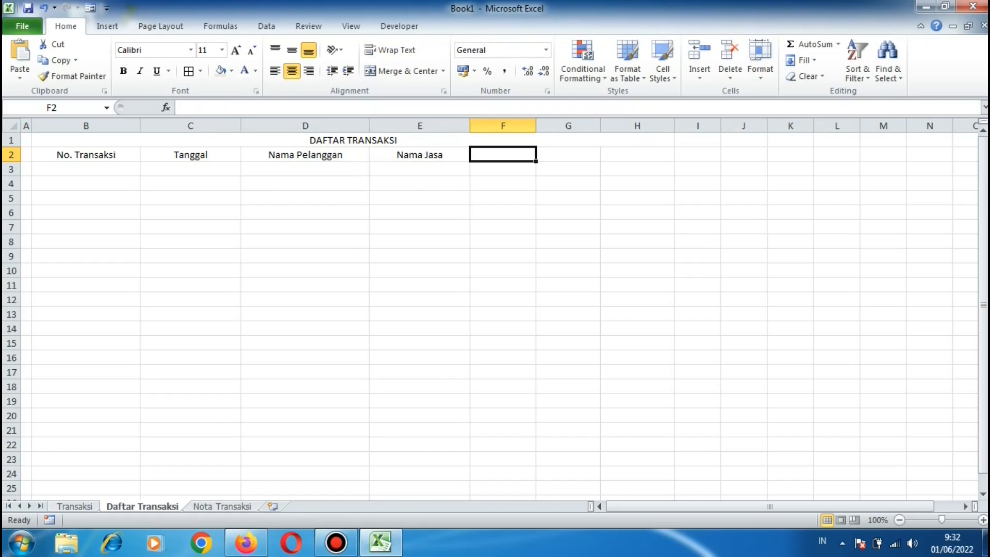
# Enter the headers Harga in F2, Berat in G2 and Jumlah in H2.
pyautogui.write('Harga')
pyautogui.press('Tab')
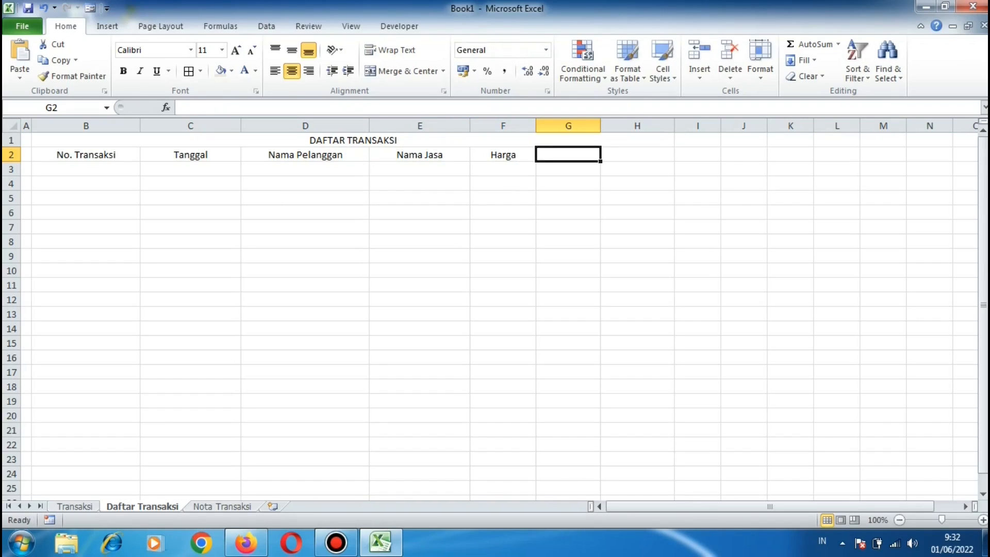
pyautogui.write('Berat')
pyautogui.press('Tab')
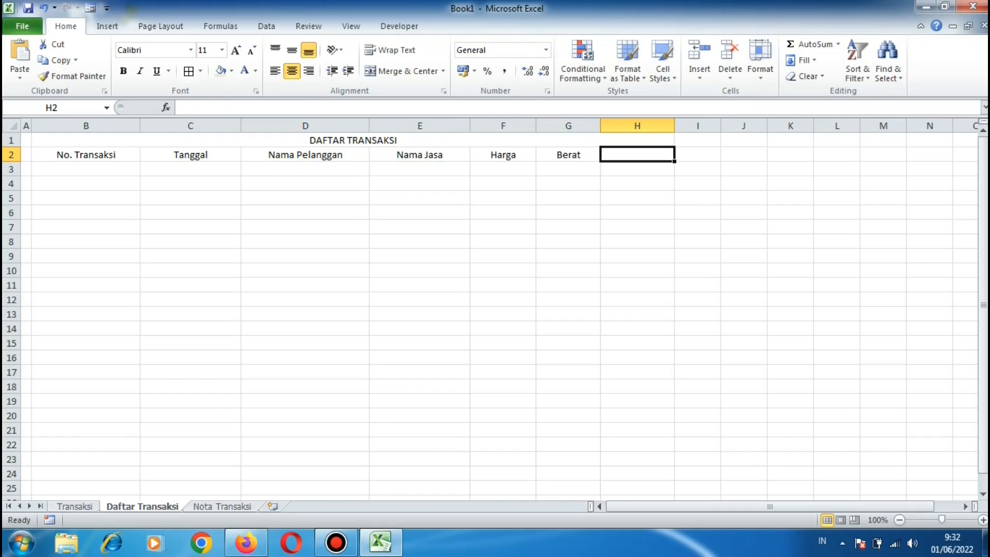
pyautogui.write('Jumlah')
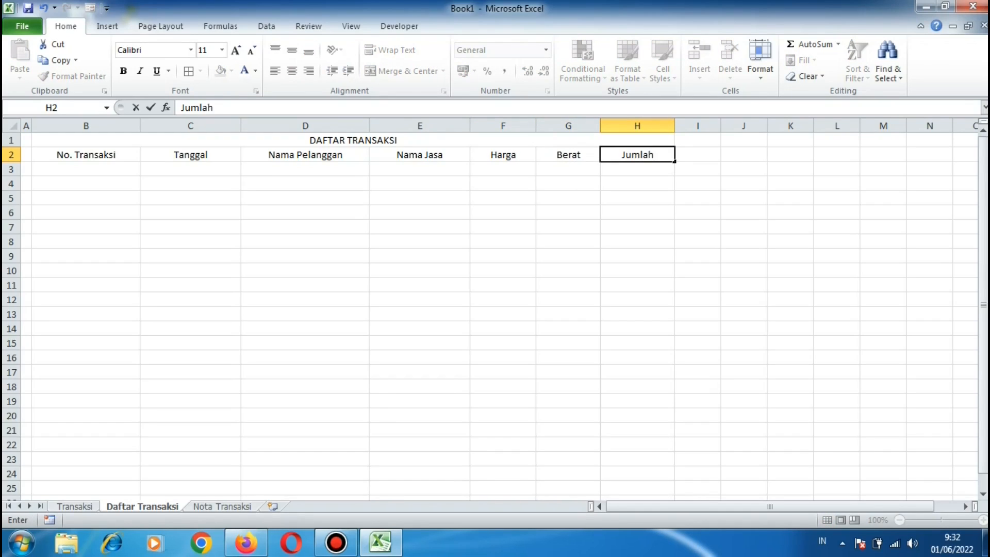
# Format the DAFTAR TRANSAKSI title in red bold text.
pyautogui.click(353, 141)
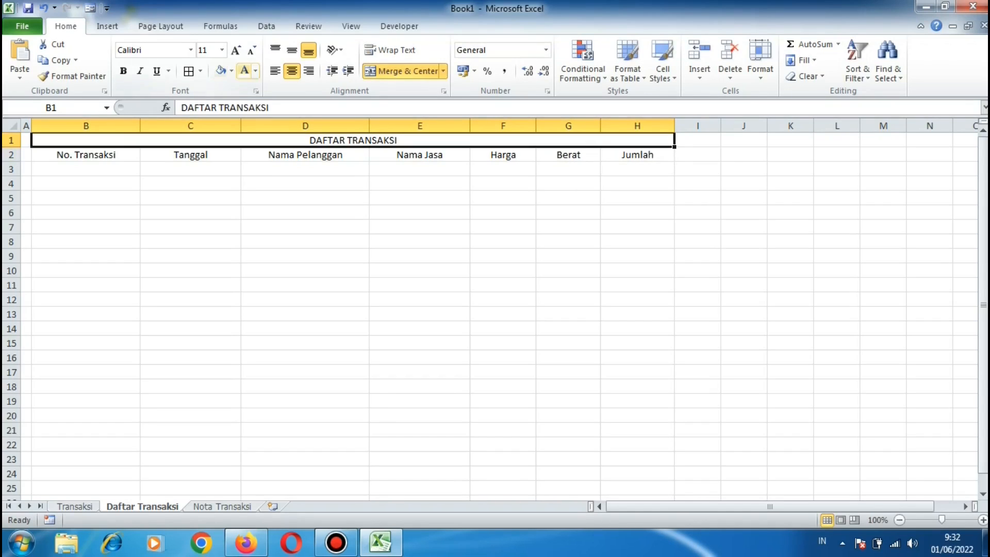
pyautogui.click(255, 70)
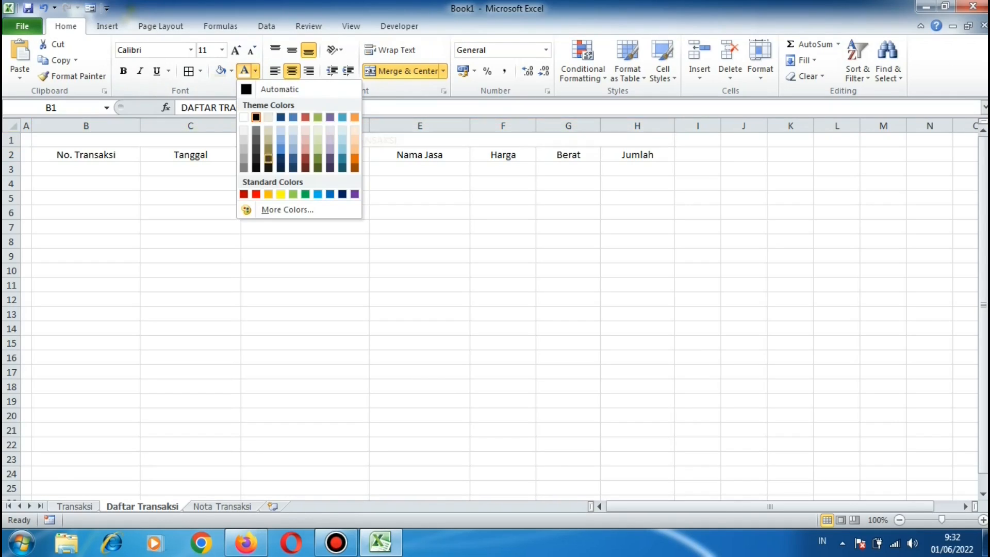
pyautogui.click(255, 194)
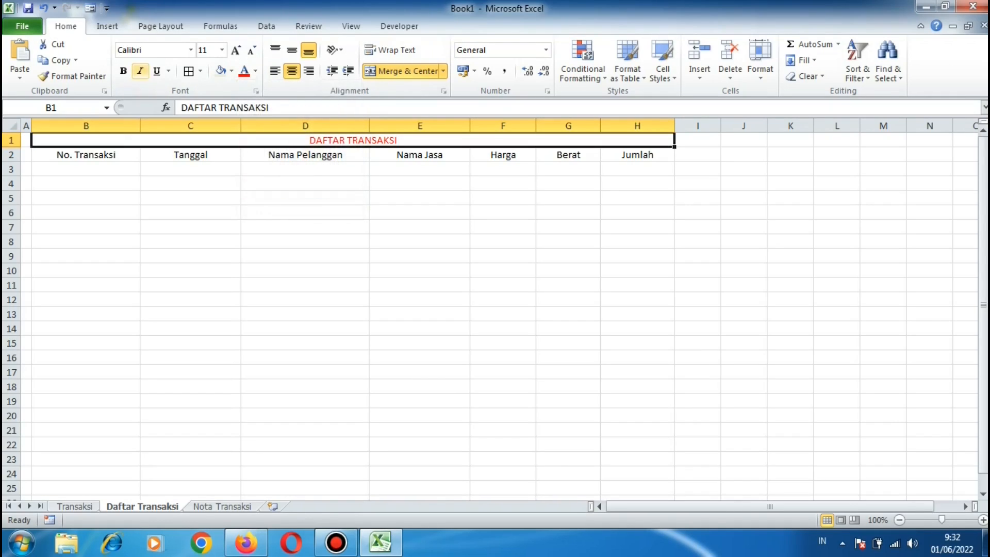
pyautogui.click(124, 70)
# Convert B2:H3 on the Daftar Transaksi sheet into a table that uses row 2 as headers.
pyautogui.moveTo(83, 154); pyautogui.dragTo(638, 169)
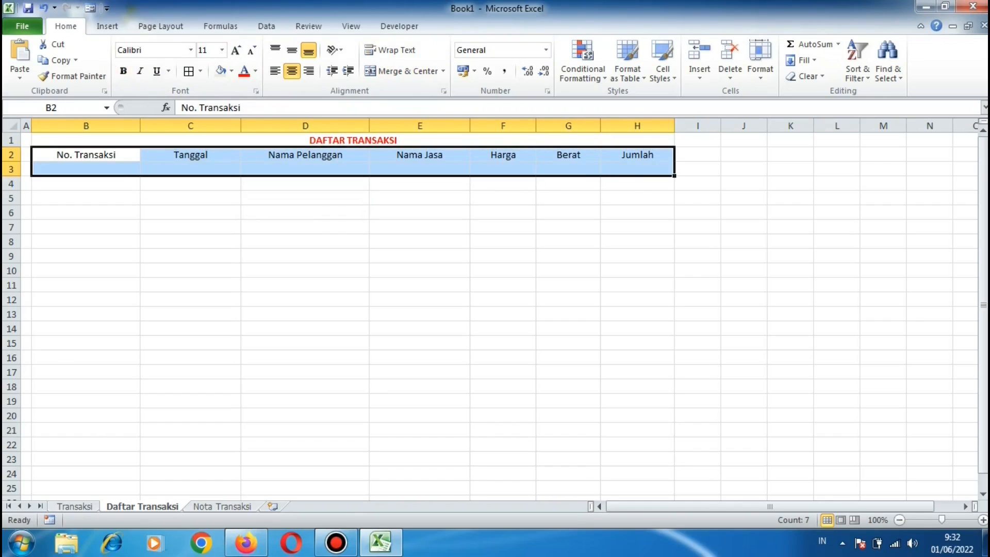
pyautogui.click(108, 26)
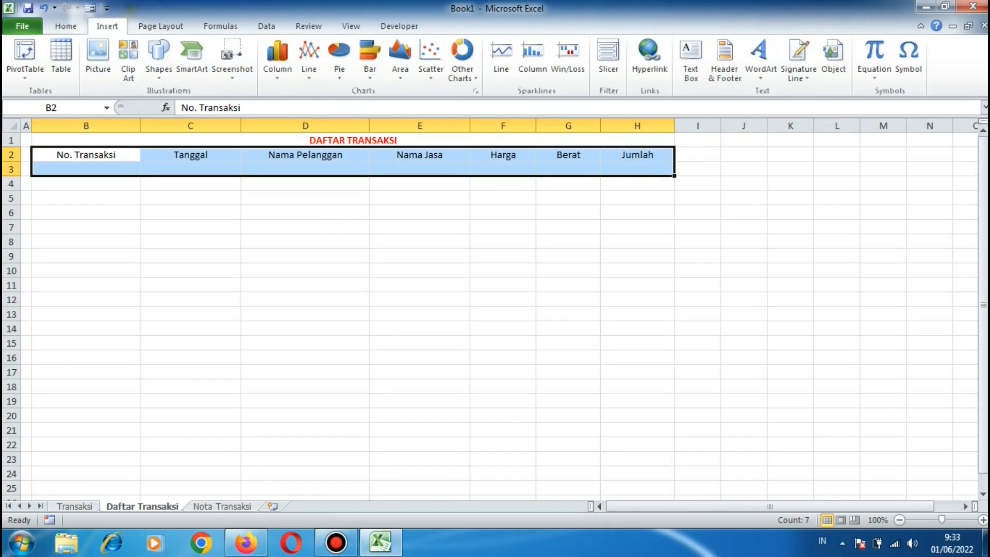
pyautogui.click(61, 59)
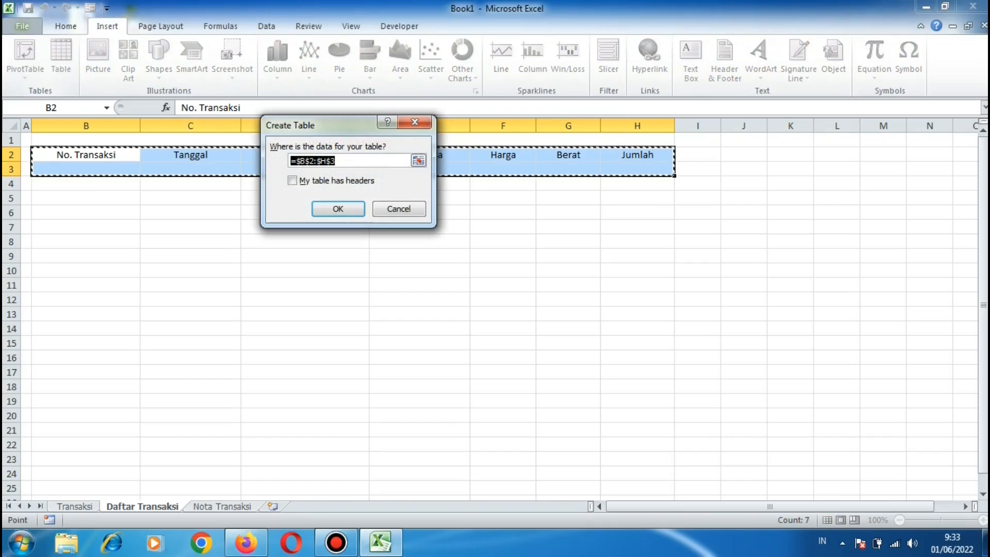
pyautogui.hotkey('alt', 'm')
pyautogui.press('Return')
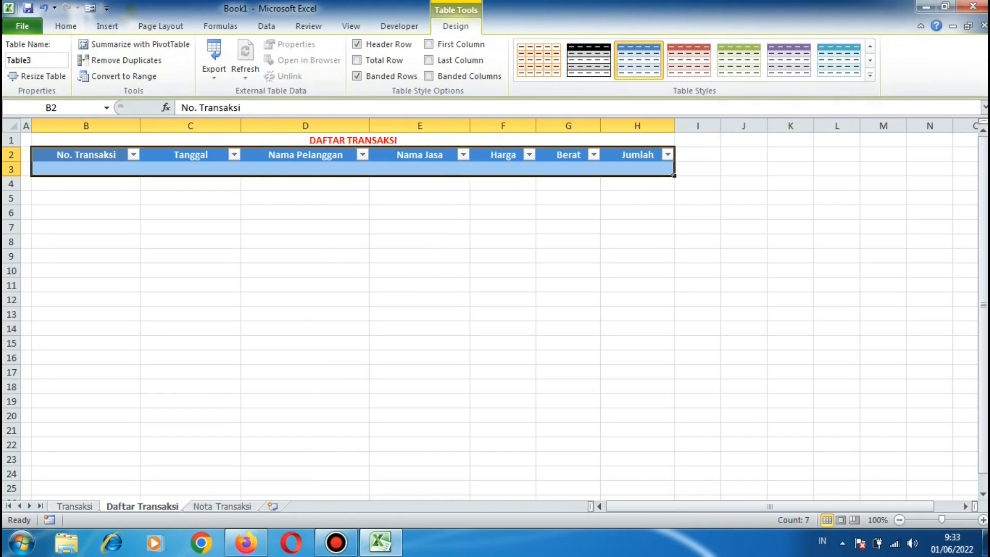
# Apply the light table style with a solid orange header row to the transaction table.
pyautogui.click(870, 75)
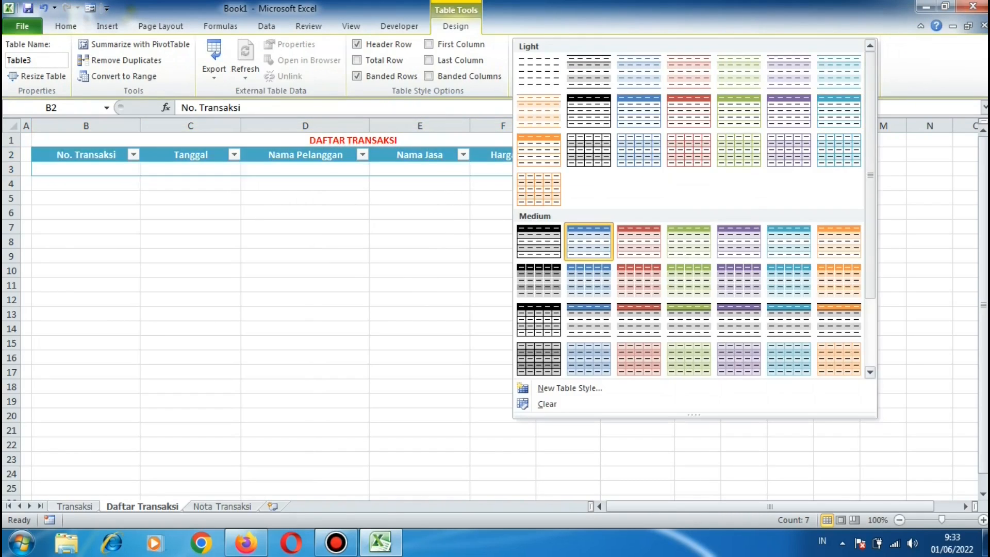
pyautogui.click(539, 149)
pyautogui.click(419, 212)
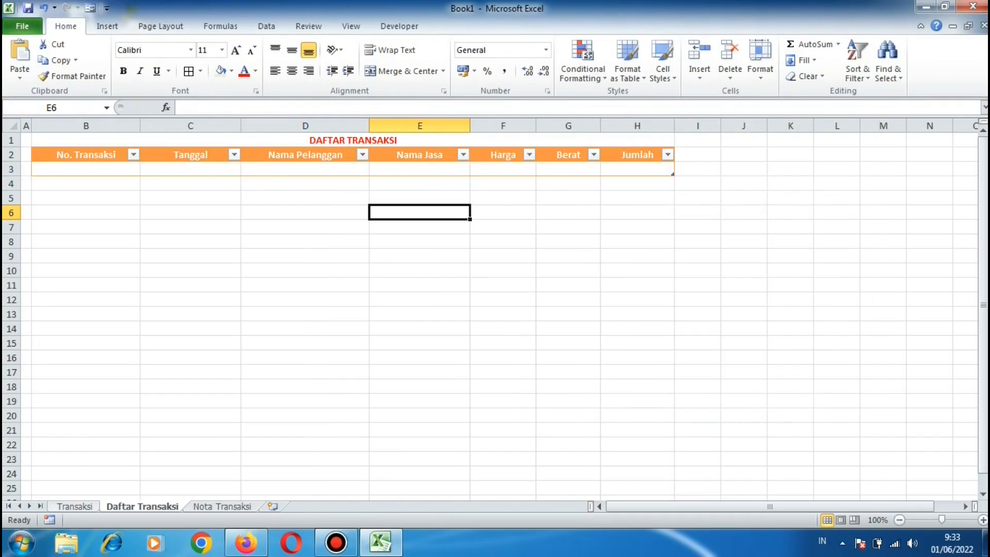
# On the Transaksi sheet, draw an ActiveX command button about 103 by 23 points above the No. and No. Transaksi headers.
pyautogui.click(75, 506)
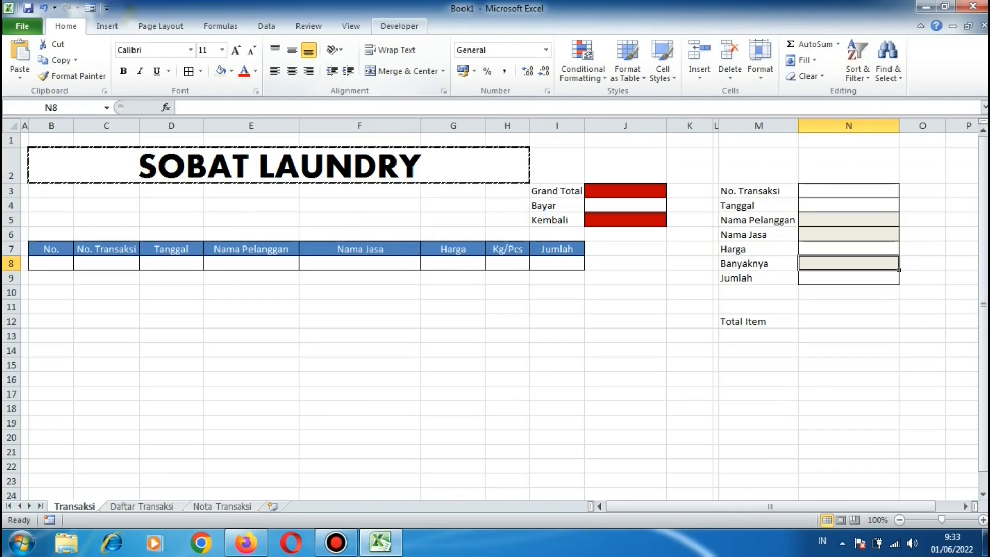
pyautogui.click(399, 26)
pyautogui.click(265, 62)
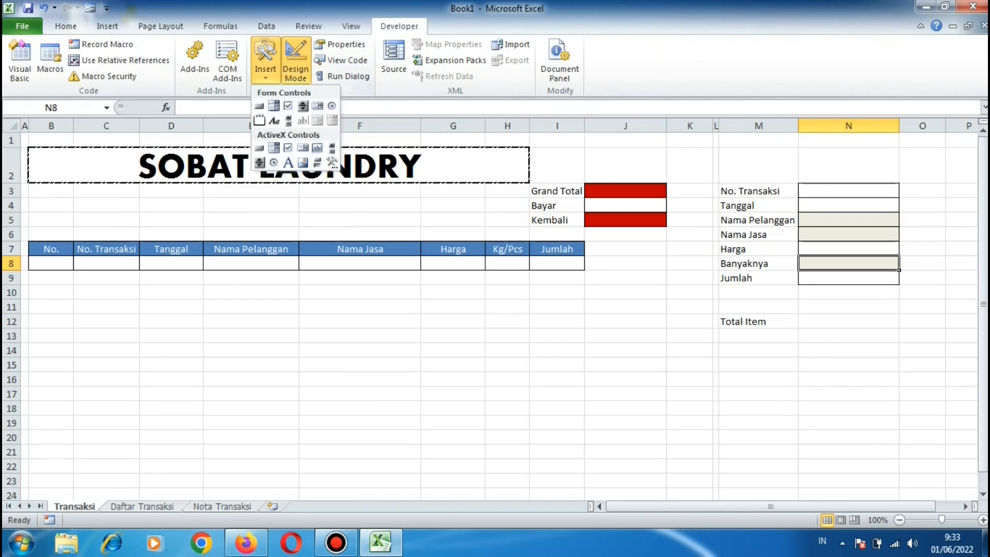
pyautogui.click(260, 148)
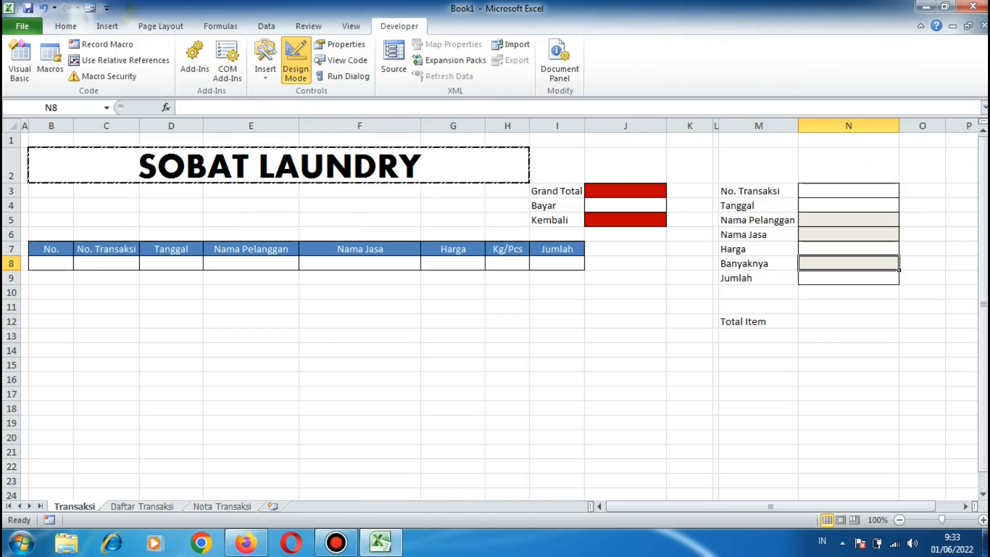
pyautogui.moveTo(129, 224); pyautogui.dragTo(129, 236)
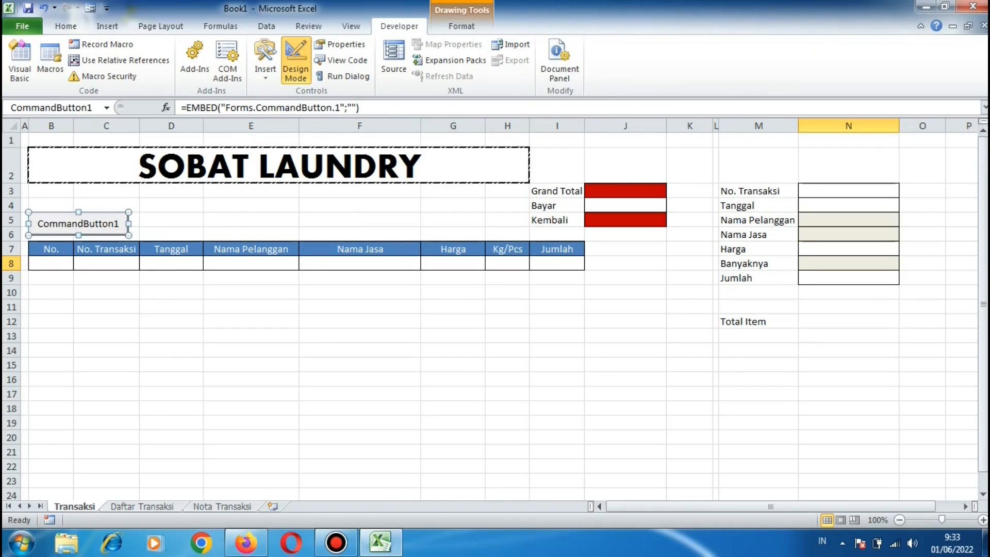
# Set the new command button's name property to cmdbatal.
pyautogui.rightClick(107, 227)
pyautogui.click(154, 287)
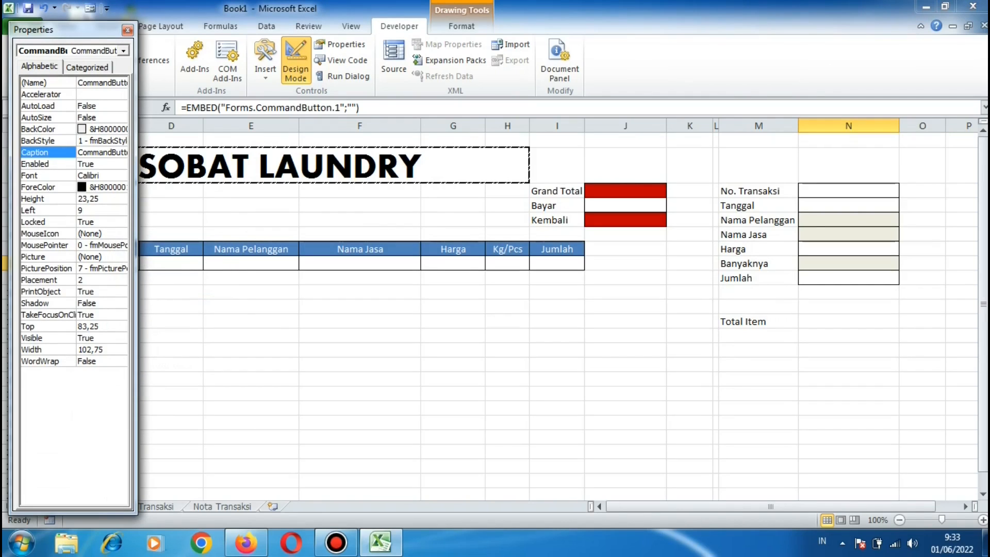
pyautogui.click(94, 83)
pyautogui.doubleClick(93, 83)
pyautogui.click(94, 82)
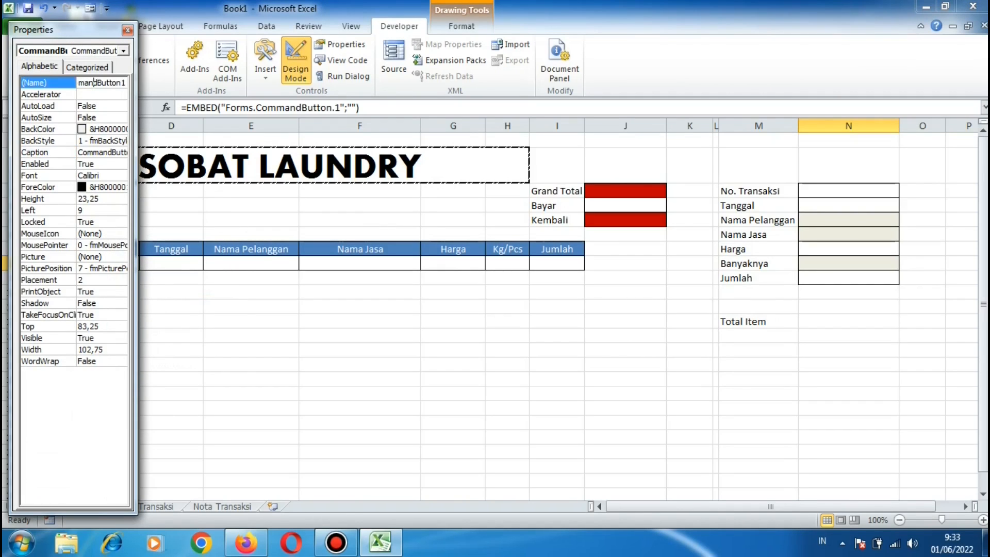
pyautogui.doubleClick(94, 83)
pyautogui.write('cmdbatal')
# Set the cmdbatal button's caption to Batal and close its properties.
pyautogui.click(94, 152)
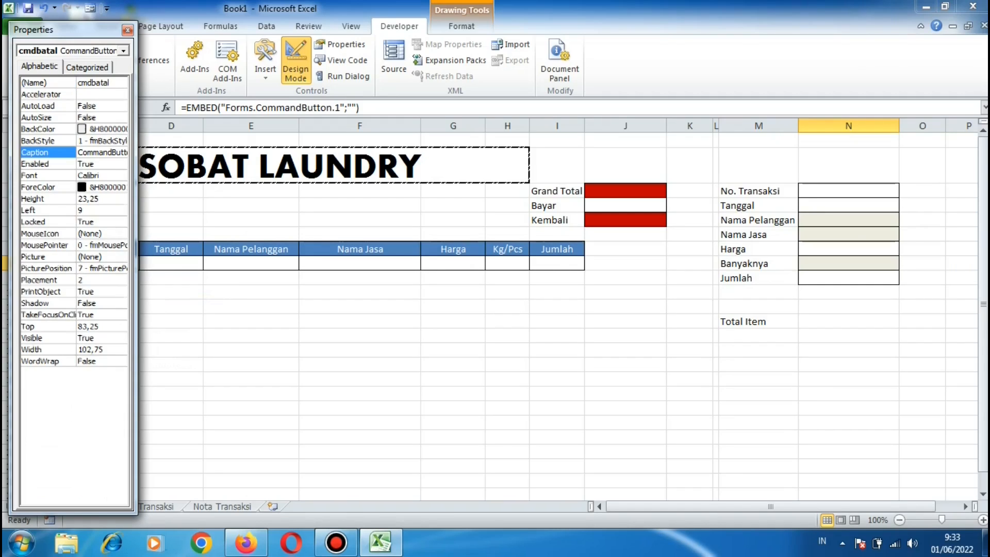
pyautogui.click(98, 152)
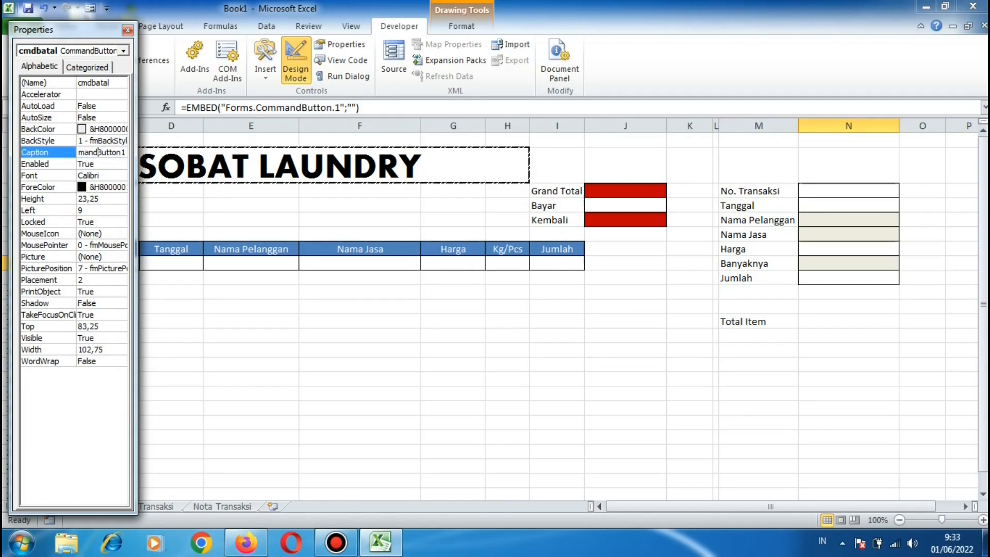
pyautogui.doubleClick(98, 152)
pyautogui.write('Batal')
pyautogui.click(127, 29)
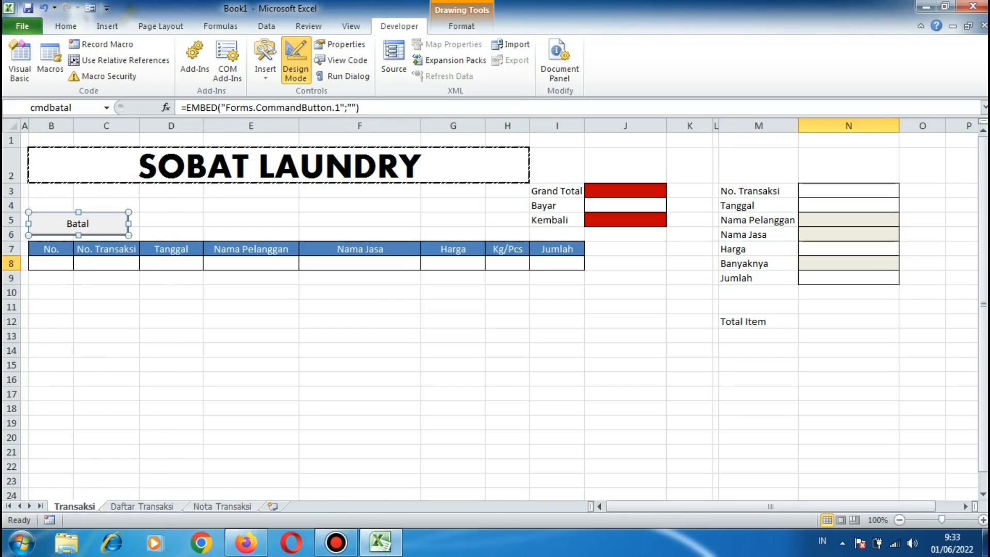
# Paste a copy of the Batal button and place it beside the original, above the Tanggal header.
pyautogui.click(106, 292)
pyautogui.hotkey('ctrl', 'v')
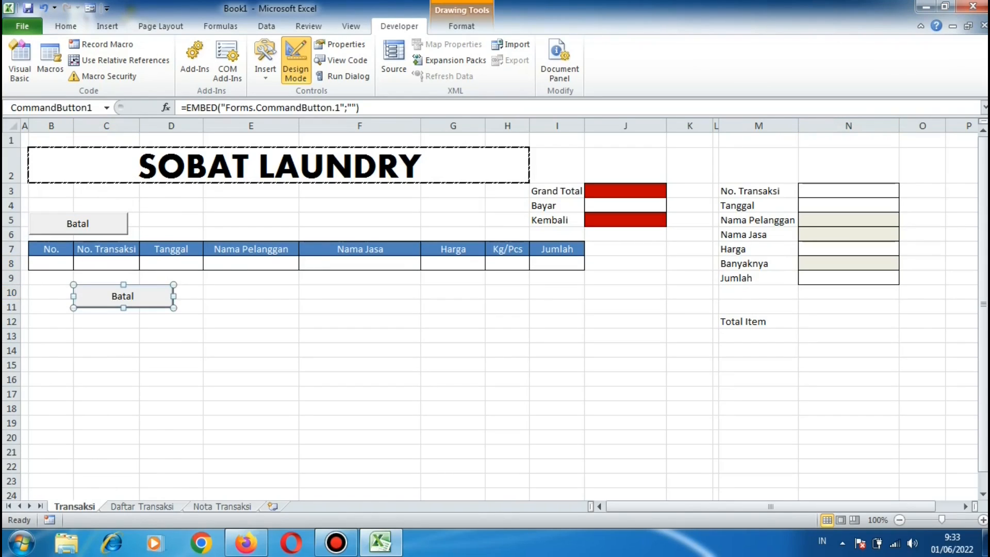
pyautogui.moveTo(123, 296); pyautogui.dragTo(189, 223)
# Set the copied button's caption to Simpan Data.
pyautogui.rightClick(202, 222)
pyautogui.click(245, 282)
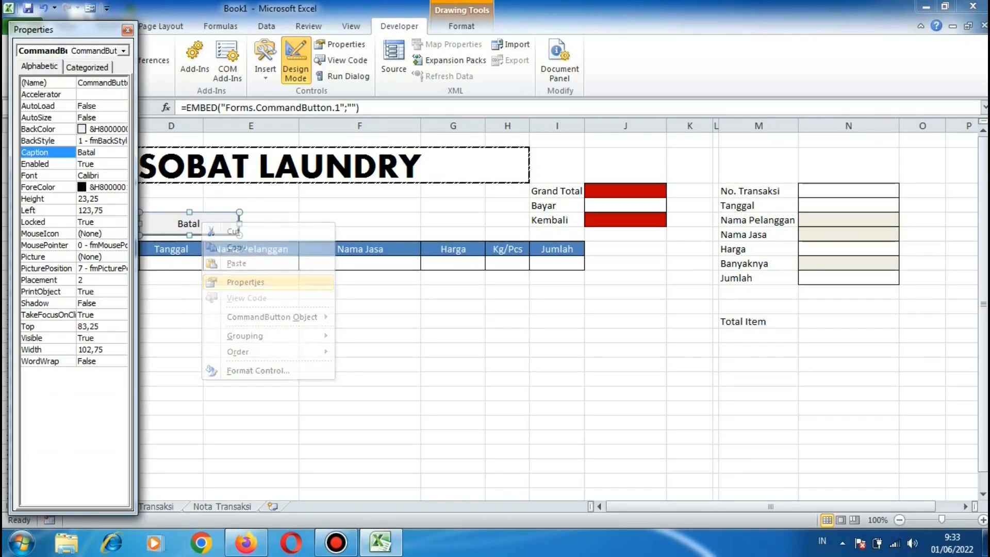
pyautogui.write('S')
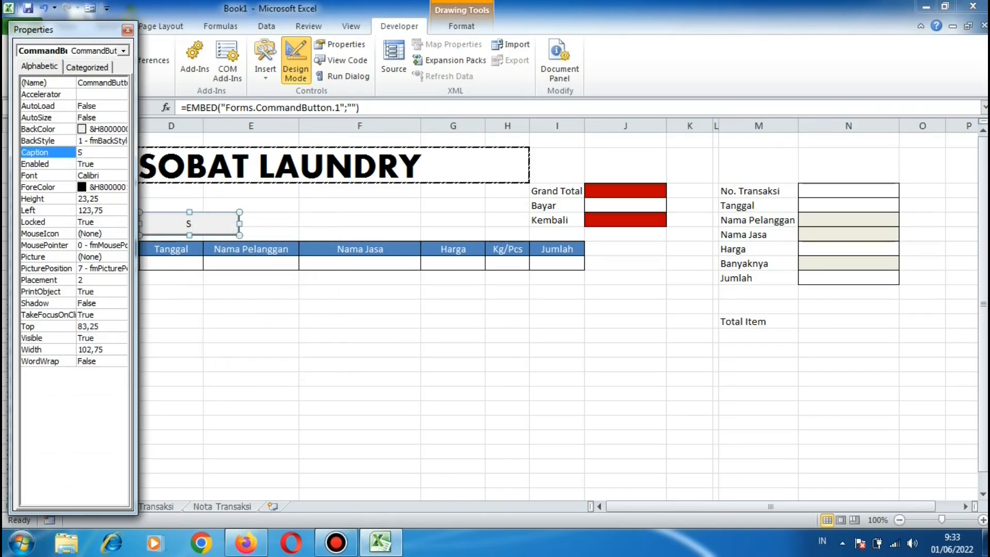
pyautogui.write('impan Data')
# Set the Simpan Data button's name to cmdsimpan and close its properties.
pyautogui.click(89, 83)
pyautogui.press('End')
pyautogui.doubleClick(89, 82)
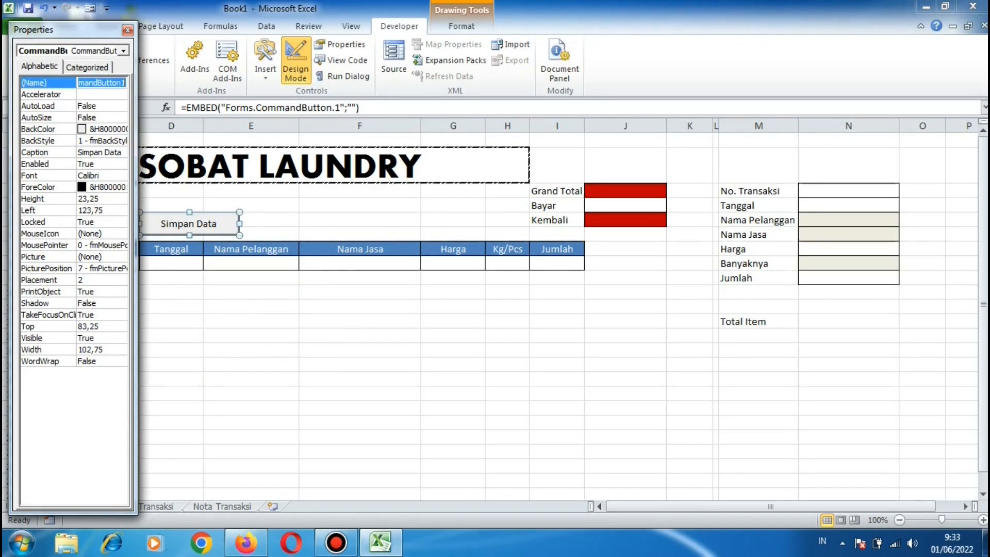
pyautogui.write('cmdsimpan')
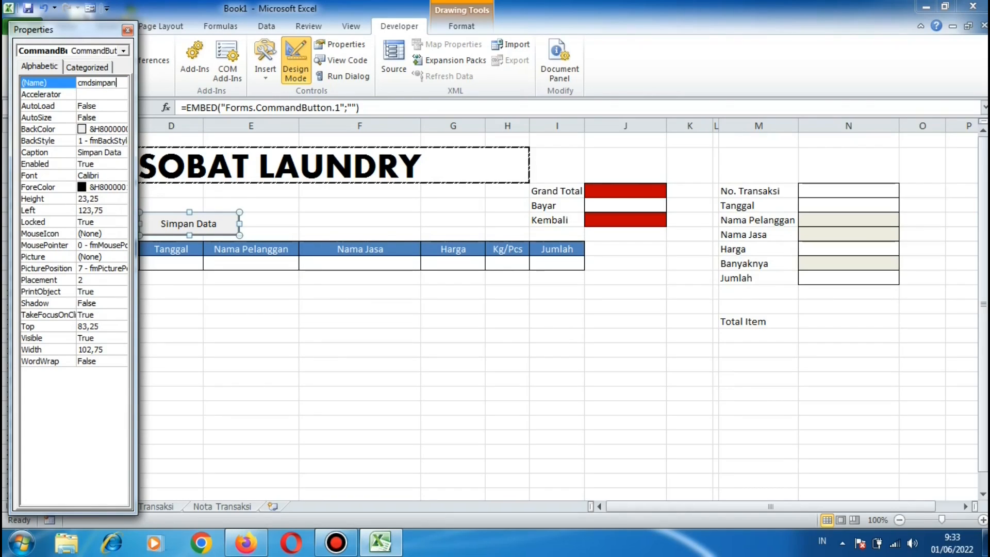
pyautogui.press('Return')
pyautogui.click(128, 30)
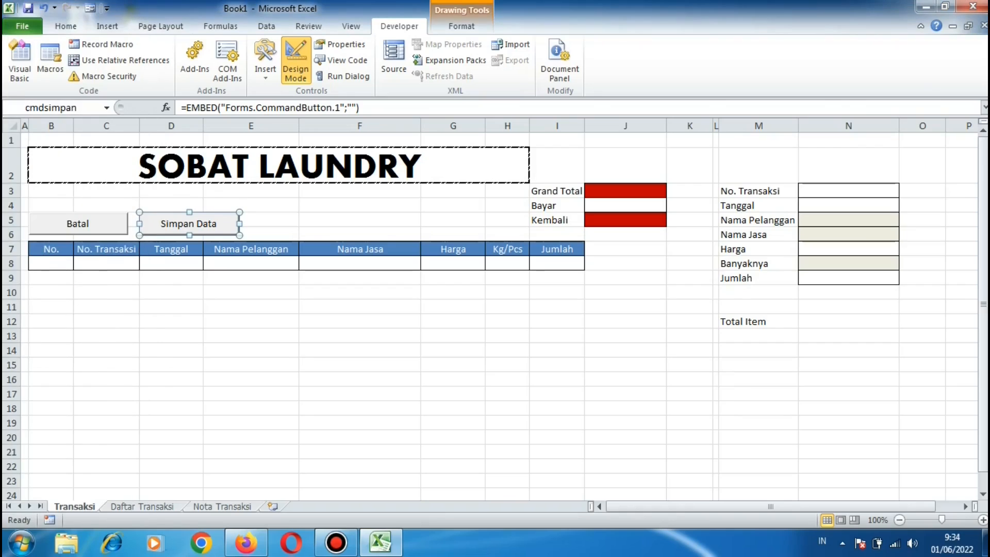
# Paste another copy of the Batal button, about 85.5 points wide, below the Jumlah entry cell in column N.
pyautogui.click(359, 292)
pyautogui.hotkey('ctrl', 'v')
pyautogui.moveTo(349, 296); pyautogui.dragTo(817, 300)
# Set the name of the button below the Jumlah entry cell to cmdtambah.
pyautogui.rightClick(860, 301)
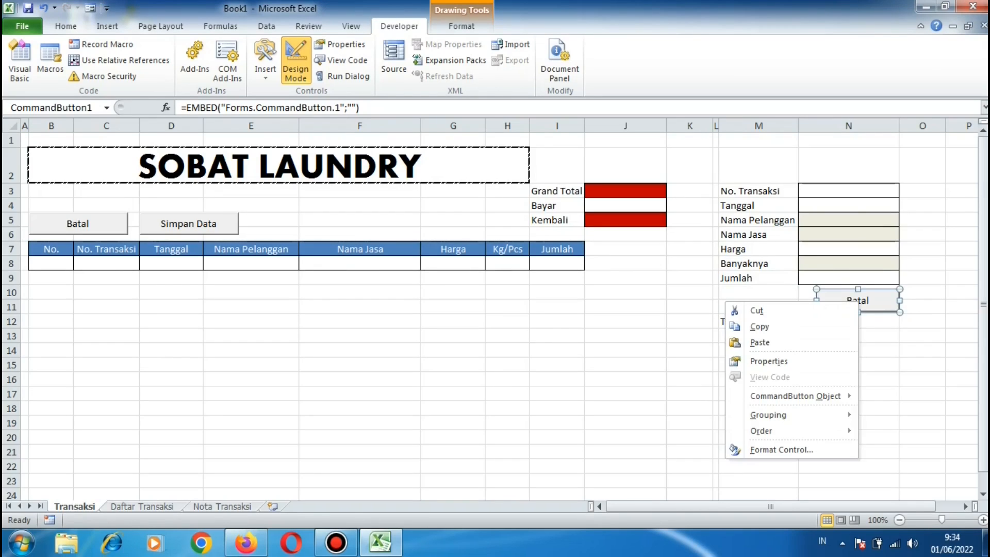
pyautogui.click(751, 360)
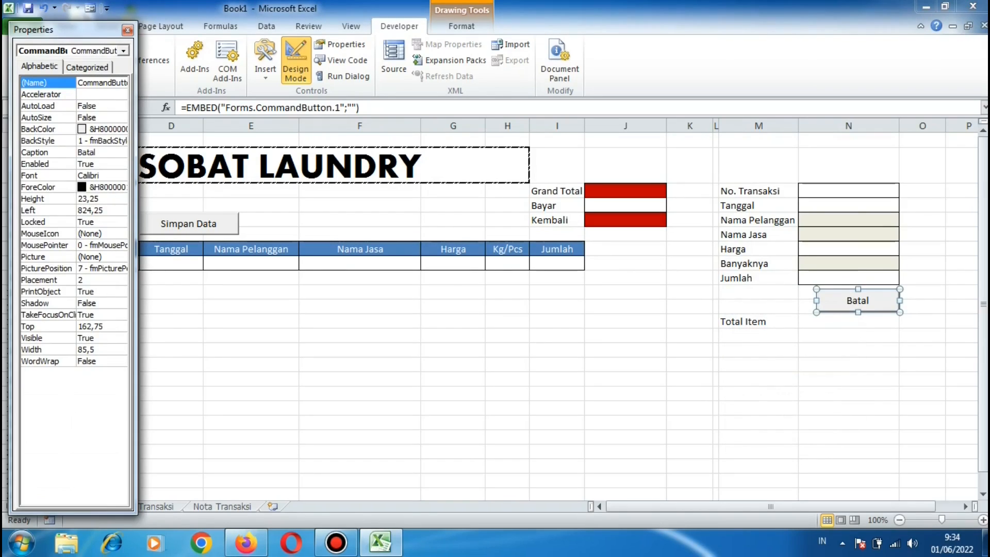
pyautogui.doubleClick(93, 83)
pyautogui.write('cmdtambah')
# Set the cmdtambah button's caption to Tambah and close the properties.
pyautogui.click(95, 152)
pyautogui.doubleClick(90, 152)
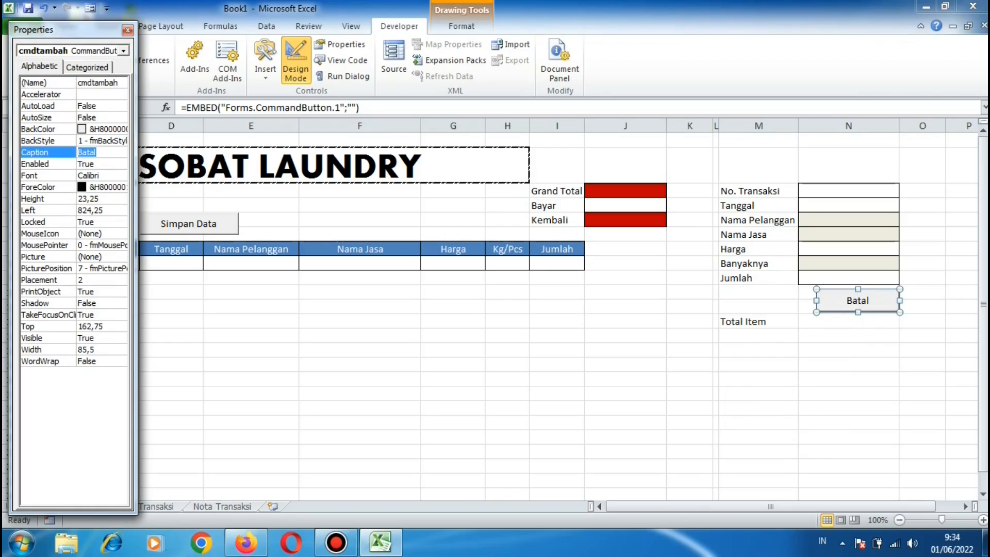
pyautogui.write('Tambah')
pyautogui.click(360, 292)
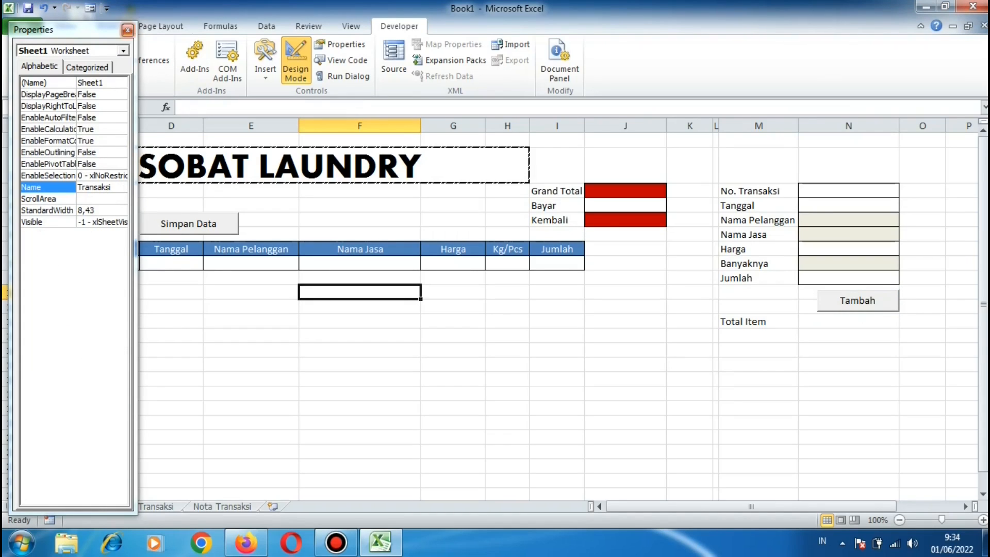
pyautogui.click(127, 30)
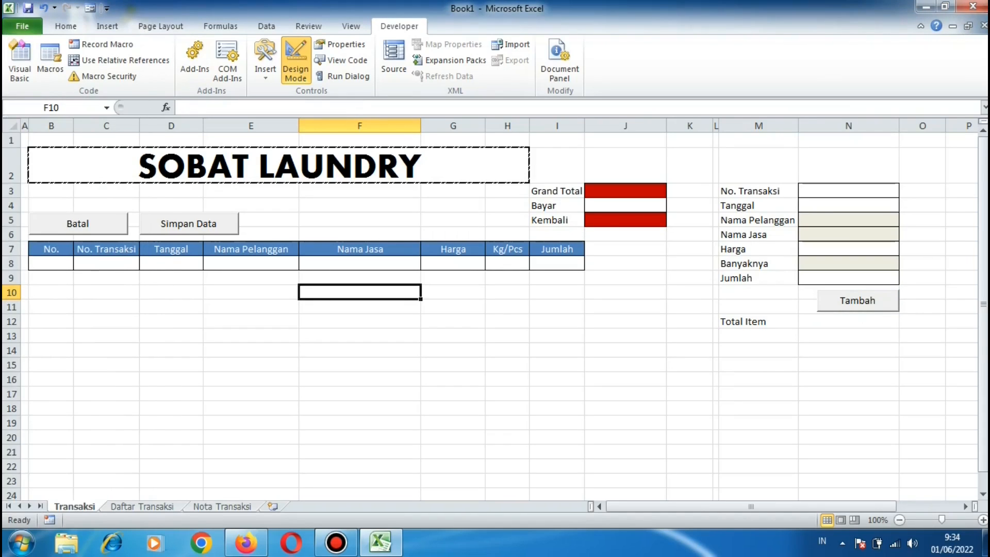
pyautogui.hotkey('alt', 'Tab')
pyautogui.press('Tab')
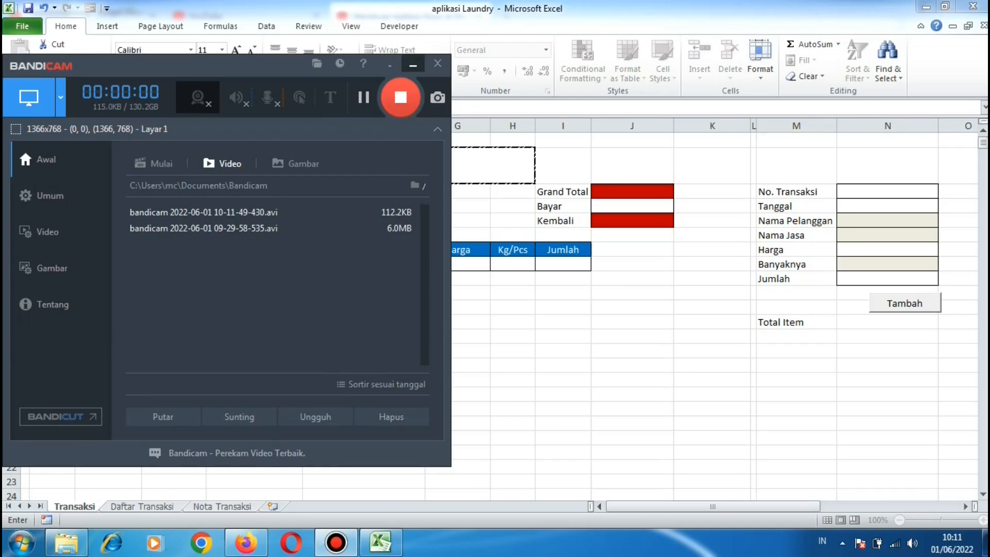
pyautogui.click(937, 198)
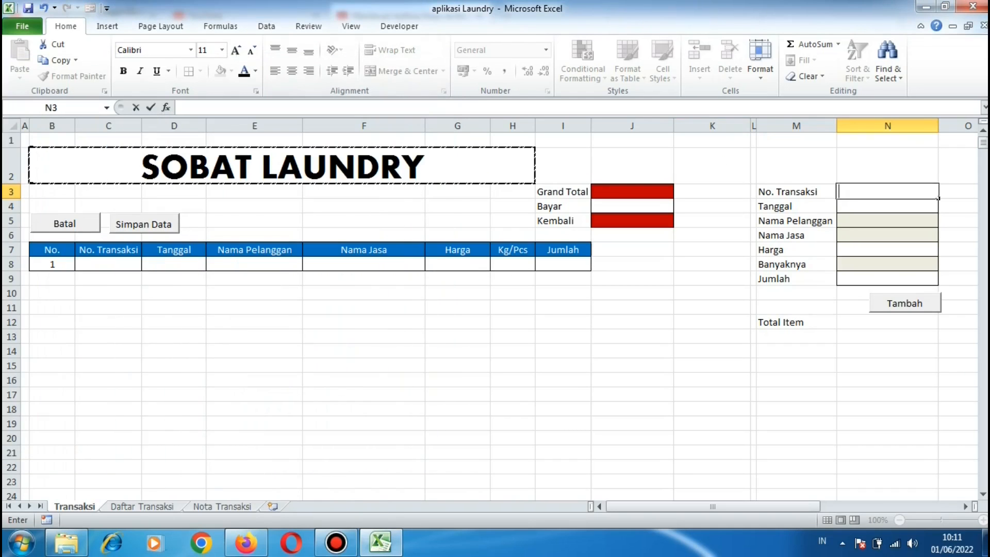
# Enter the formula ="S"&TEXT(COUNTA(Table2[No. Nota])+1;"00000") in the No. Transaksi entry cell N3.
pyautogui.click(886, 191)
pyautogui.write('=')
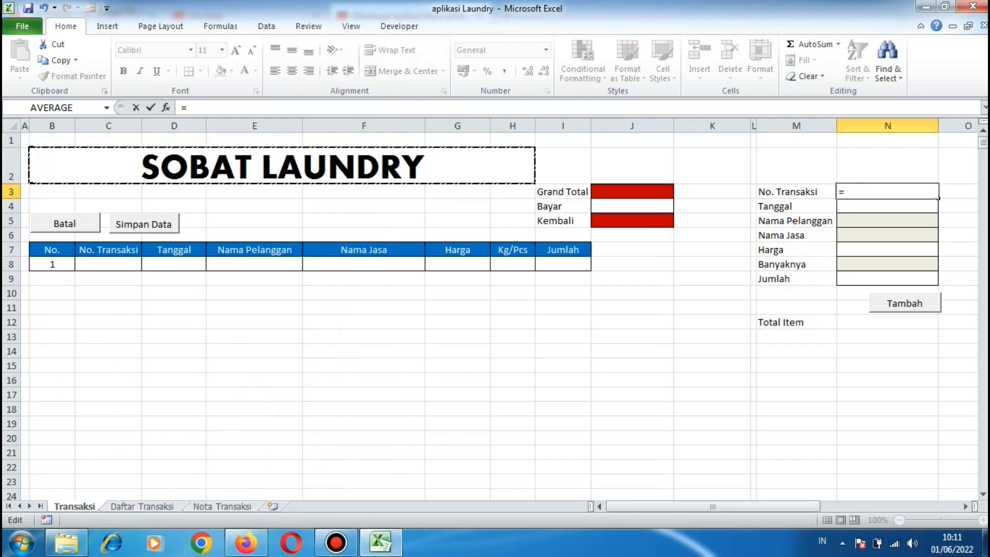
pyautogui.write('"S')
pyautogui.press('BackSpace')
pyautogui.write('"S"&TEXT')
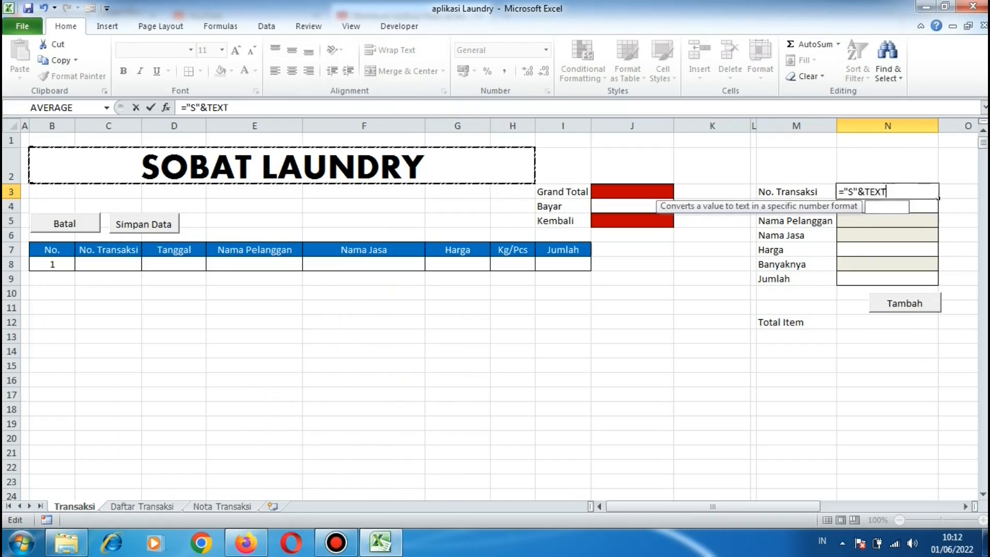
pyautogui.write('(')
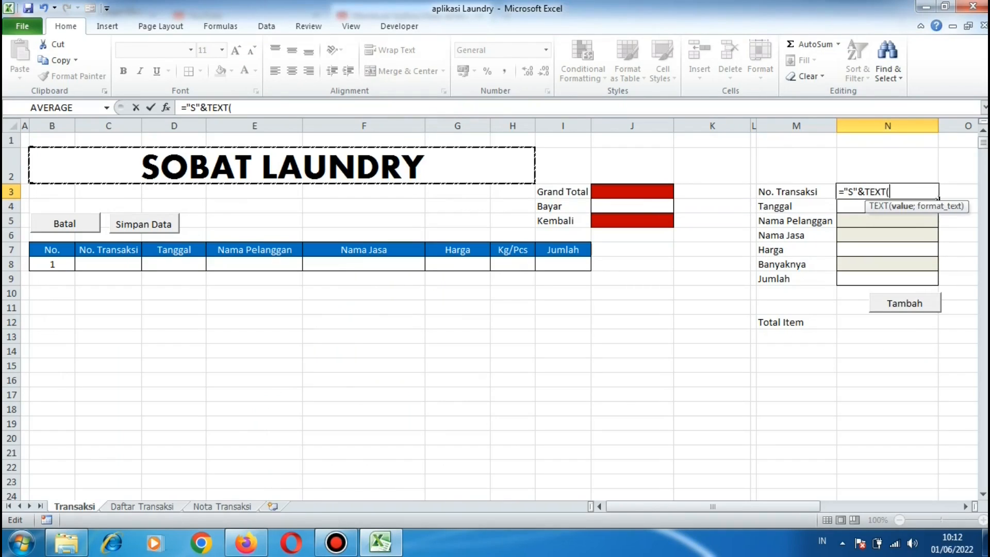
pyautogui.write('COUN')
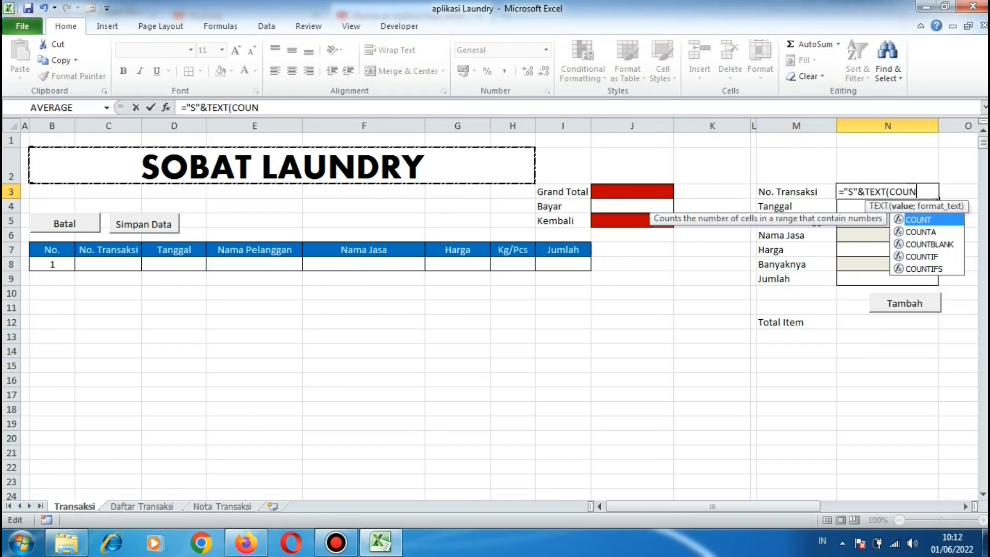
pyautogui.write('TA(')
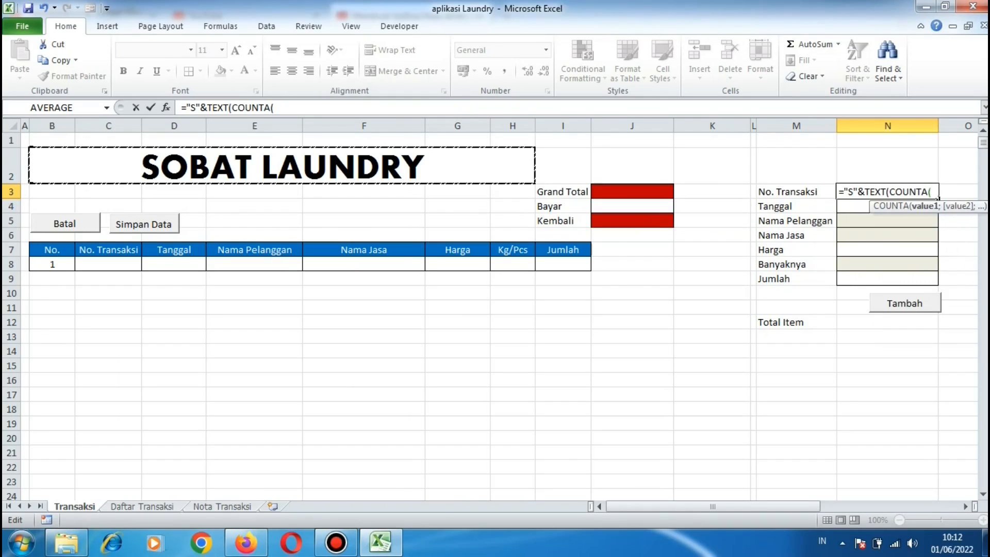
pyautogui.write('Table')
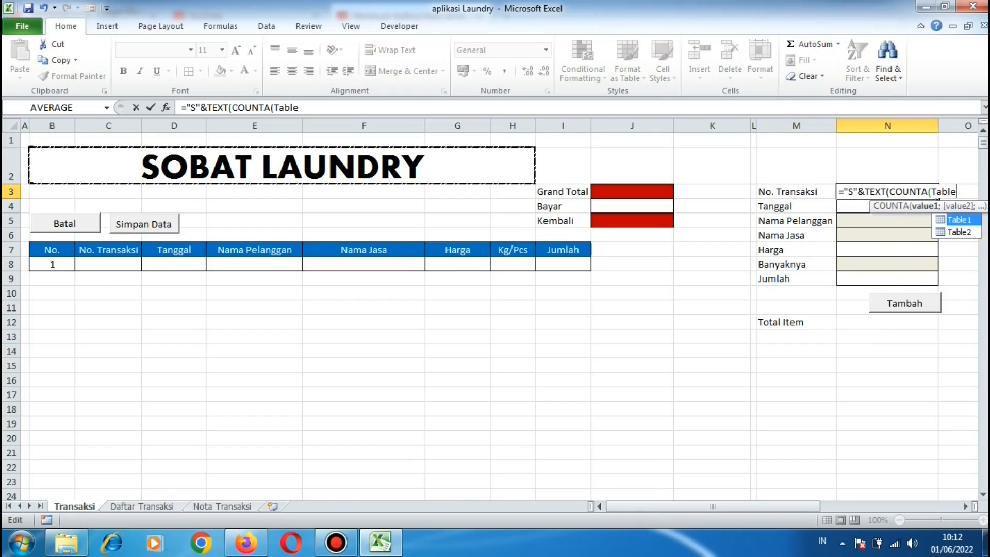
pyautogui.write('2')
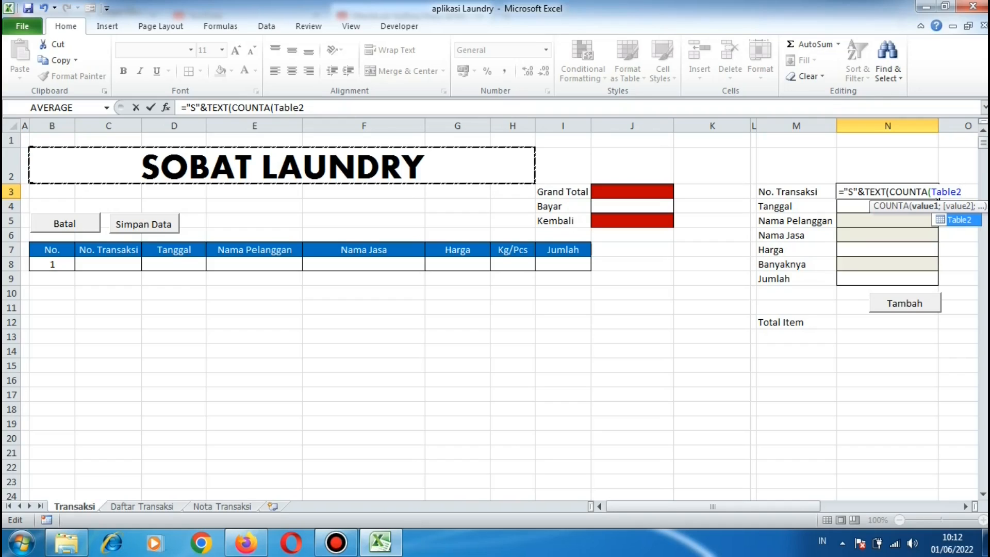
pyautogui.write('[n')
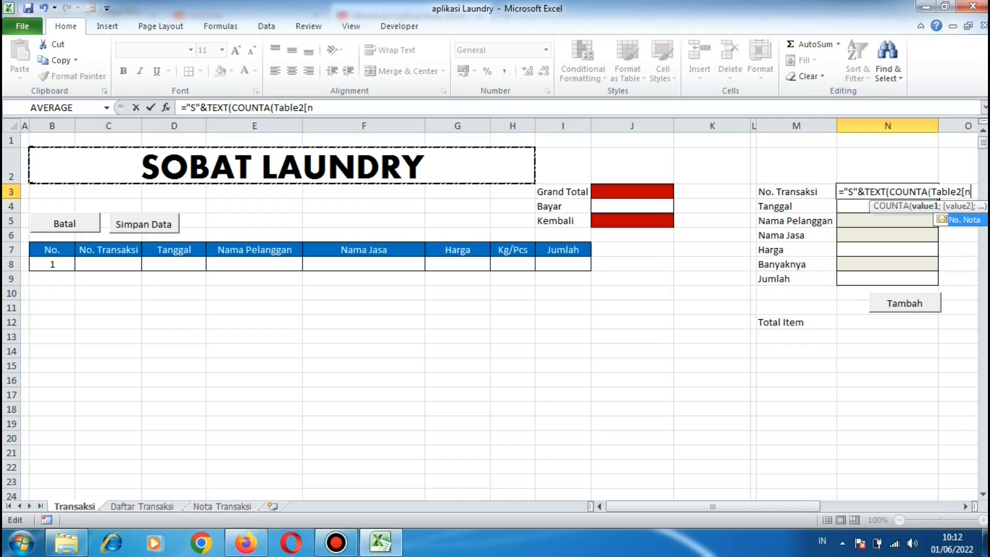
pyautogui.press('BackSpace')
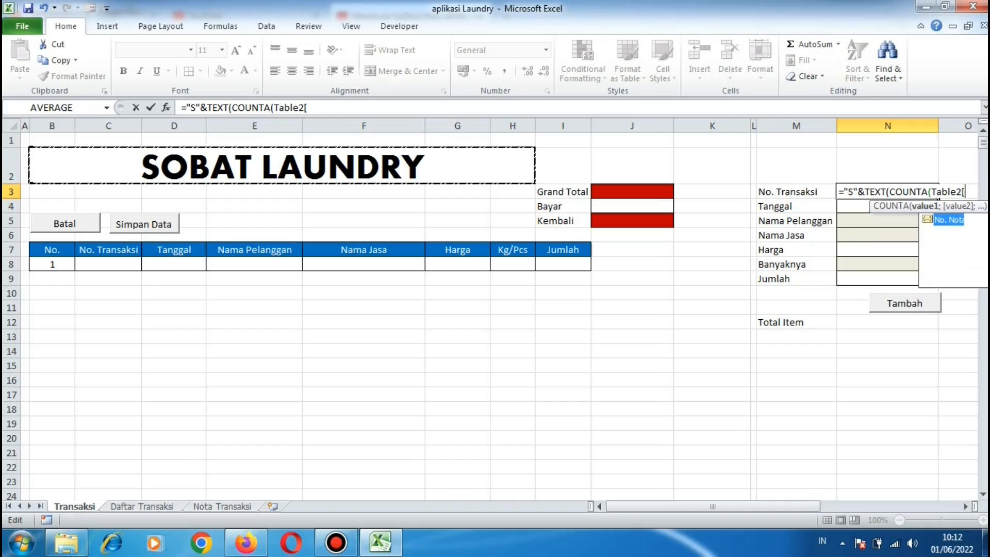
pyautogui.write('No.')
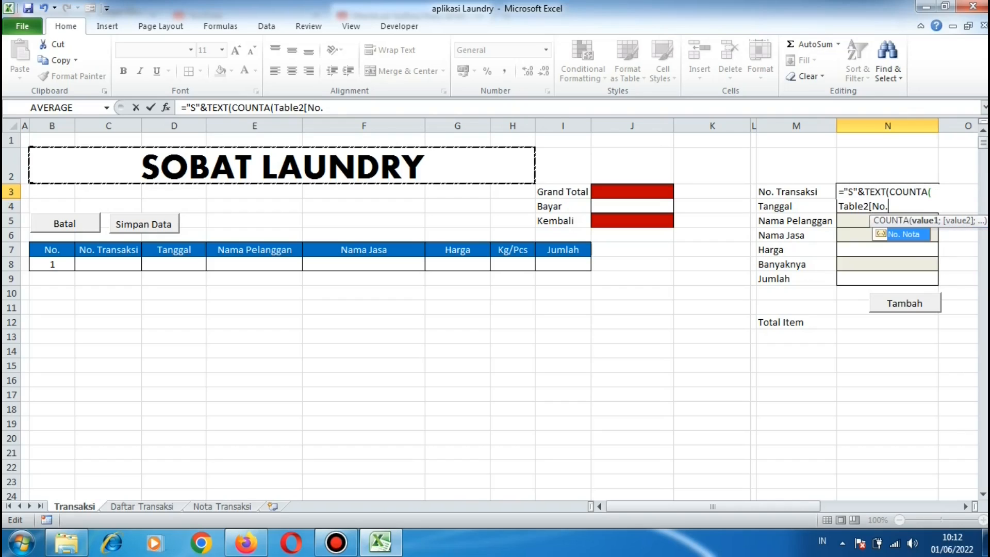
pyautogui.write('Nota')
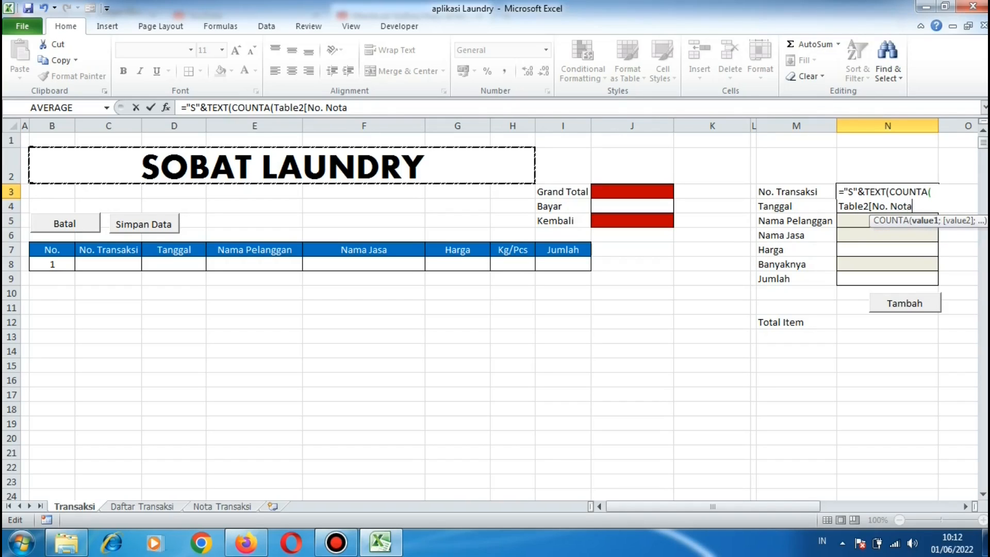
pyautogui.write(' ])')
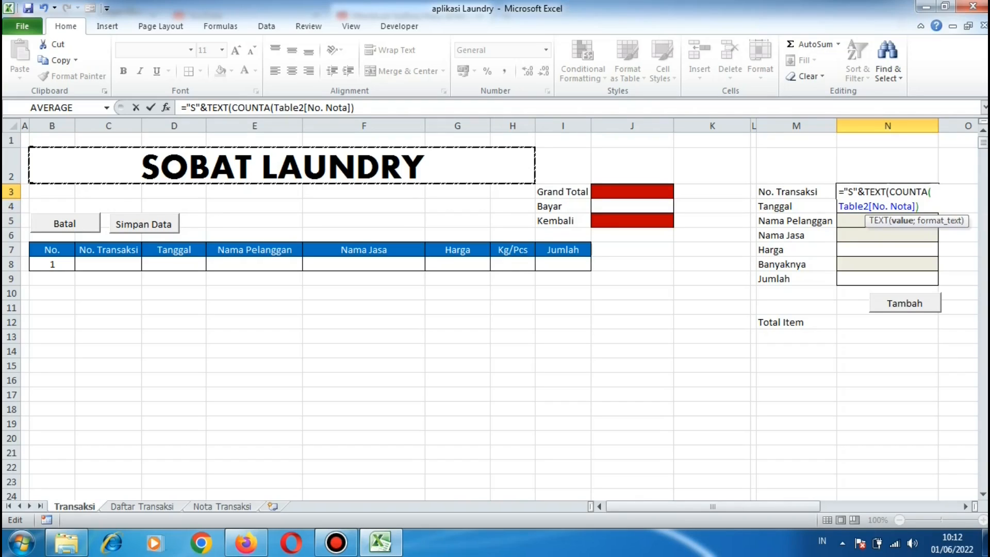
pyautogui.write('+1"00000"')
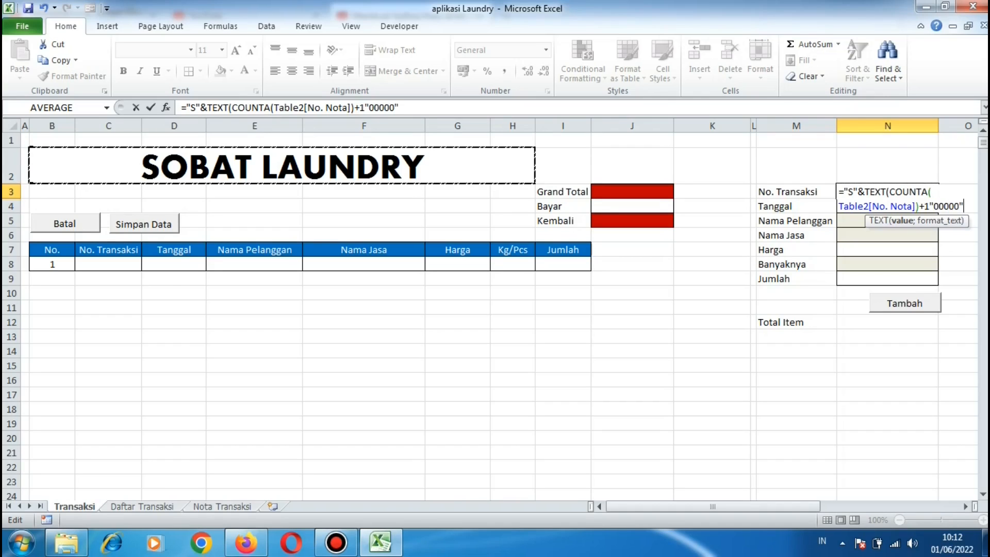
pyautogui.write(')')
pyautogui.press('Left')
pyautogui.press('Left')
pyautogui.press('Left')
pyautogui.press('Left')
pyautogui.write(';')
pyautogui.press('Right')
pyautogui.press('Right')
pyautogui.press('Right')
pyautogui.press('Right')
pyautogui.press('Right')
pyautogui.press('Right')
pyautogui.press('Right')
pyautogui.press('Right')
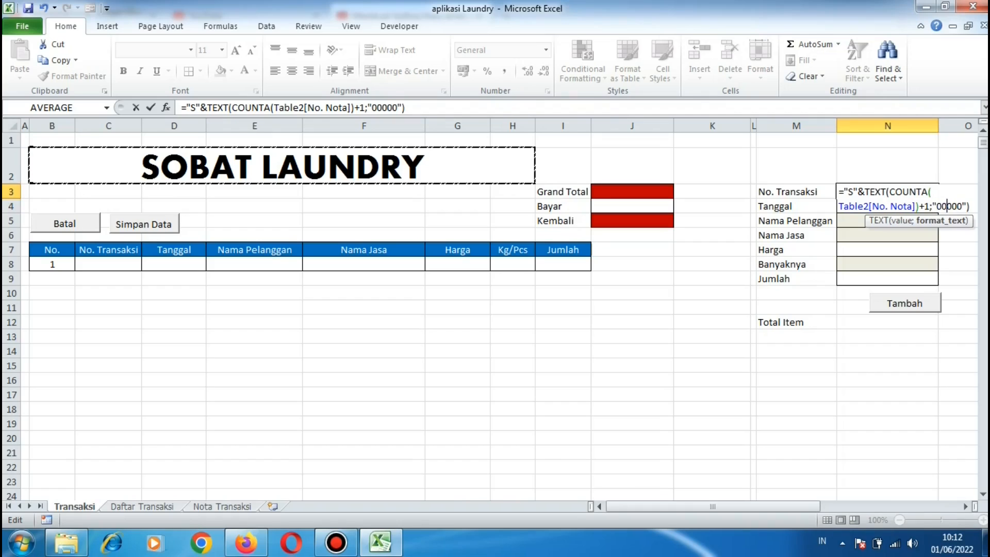
pyautogui.press('Return')
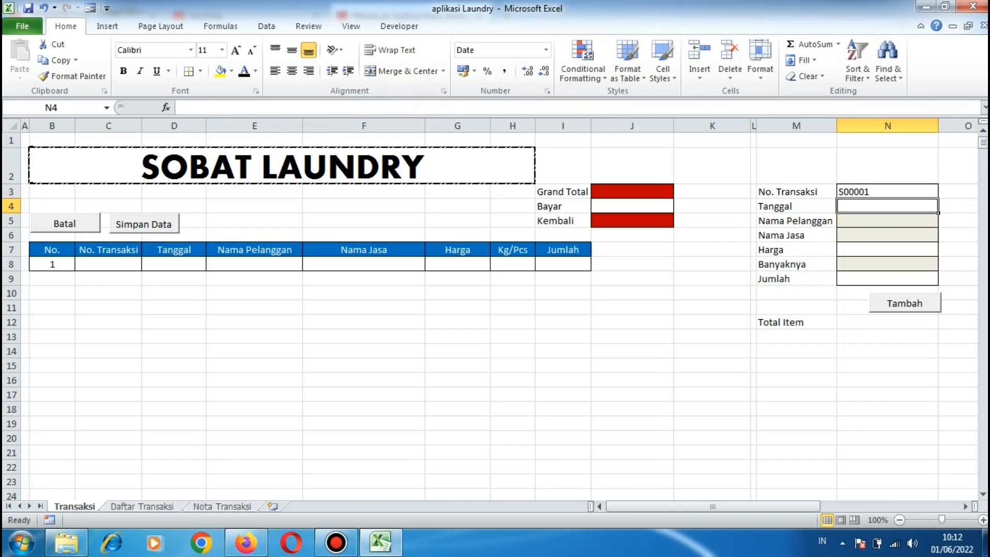
# Enter the formula =TODAY() in the Tanggal entry cell N4.
pyautogui.write('=')
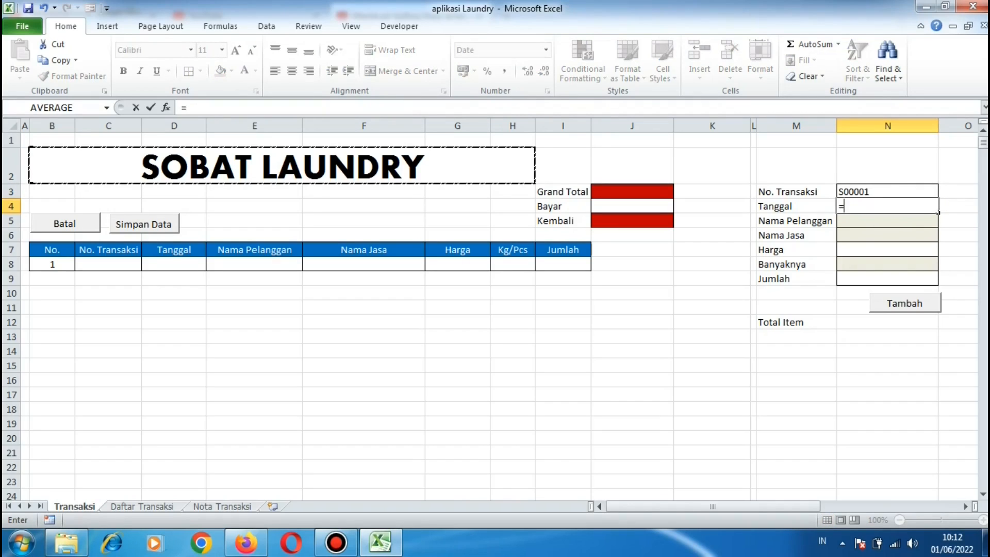
pyautogui.write('TODAY')
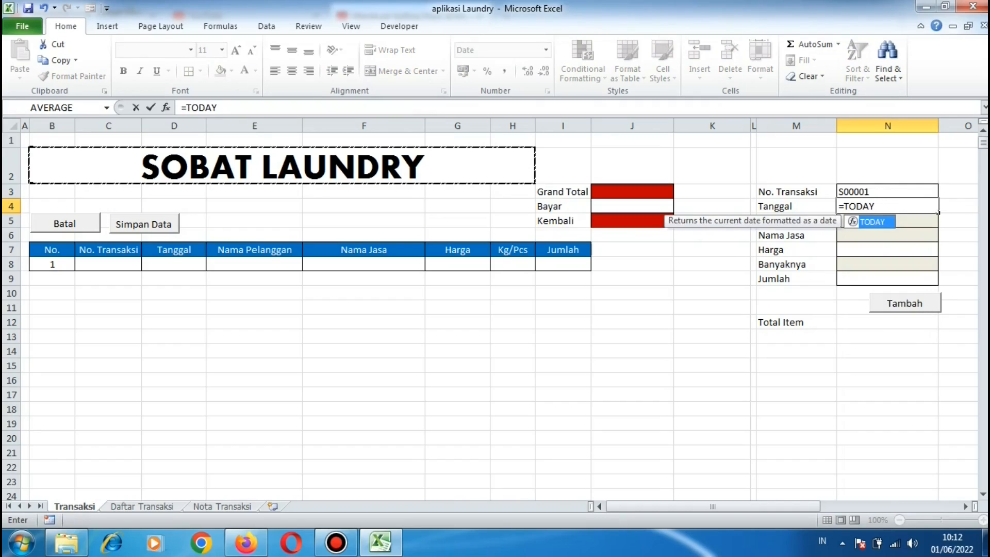
pyautogui.write('()')
pyautogui.press('Return')
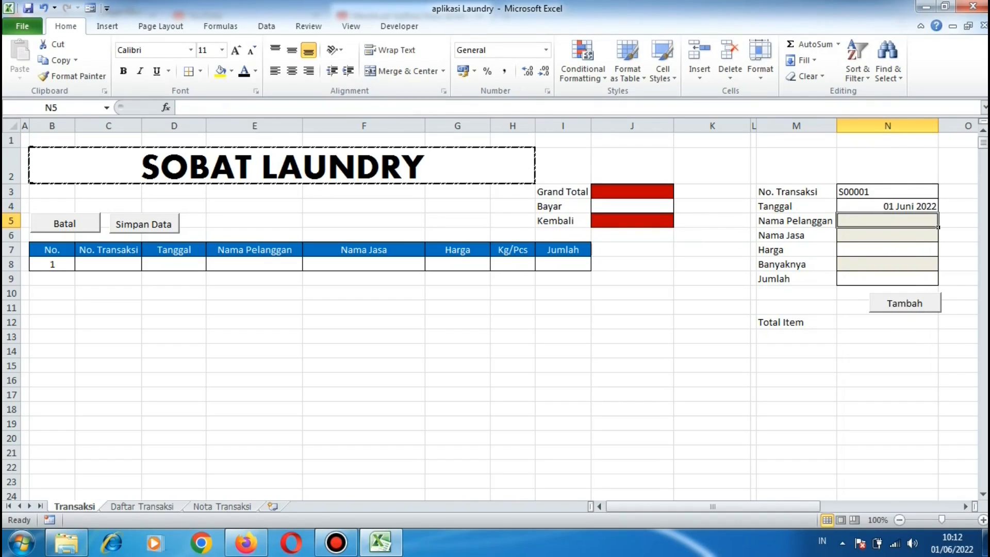
# Add list data validation to the Nama Jasa cell N6 with source Cuci Seterika Reguler;Cuci Seterika Expres;Cuci;Seterika and check its dropdown.
pyautogui.press('Return')
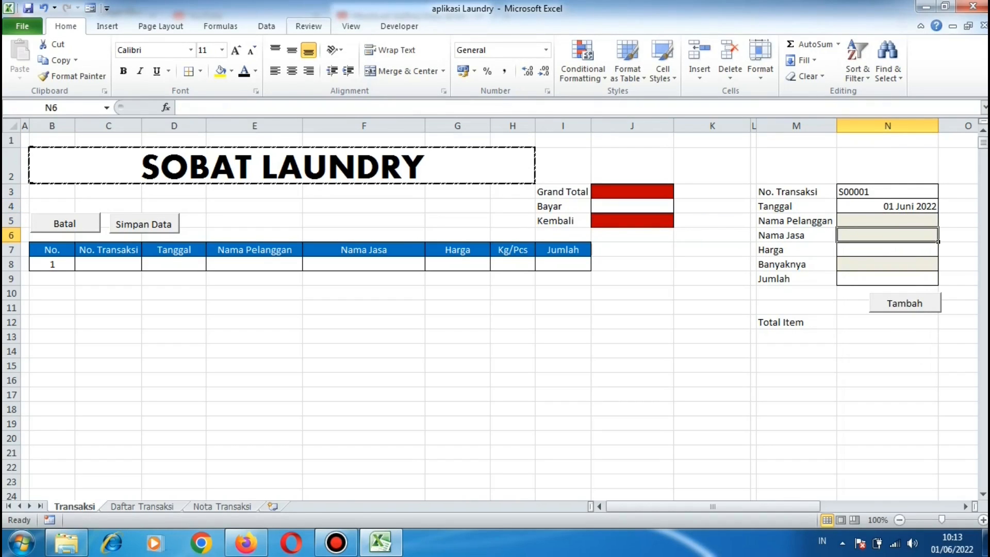
pyautogui.click(267, 25)
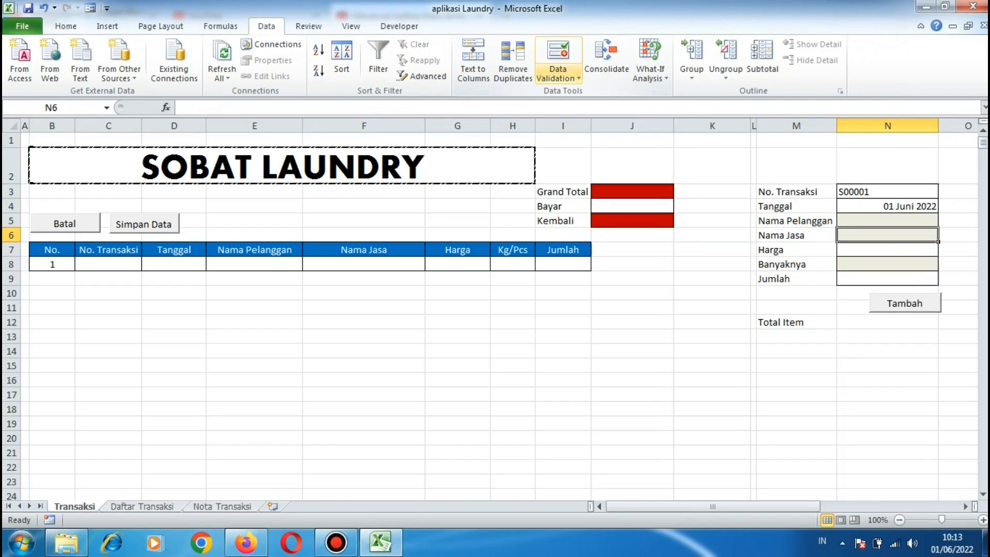
pyautogui.click(558, 74)
pyautogui.click(592, 94)
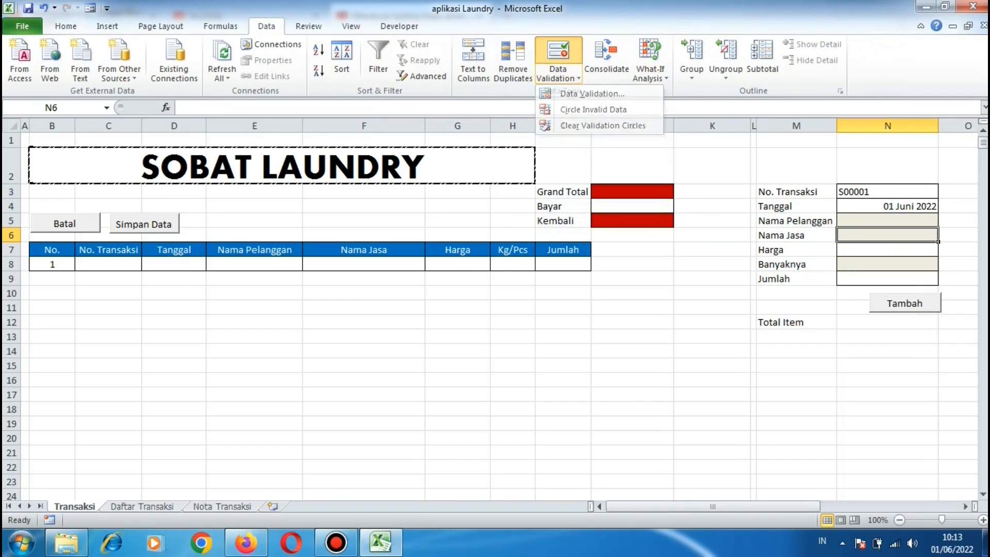
pyautogui.click(324, 137)
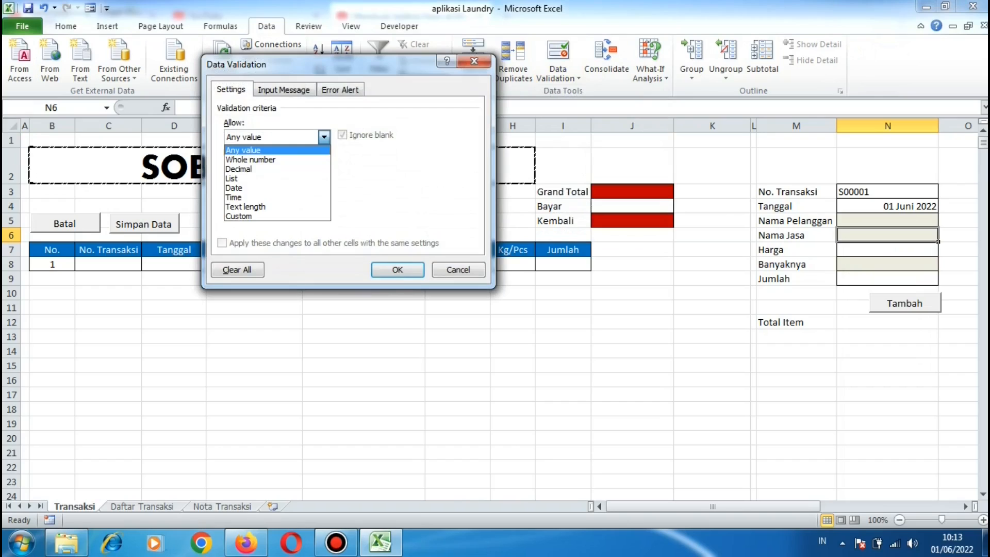
pyautogui.click(273, 176)
pyautogui.click(294, 196)
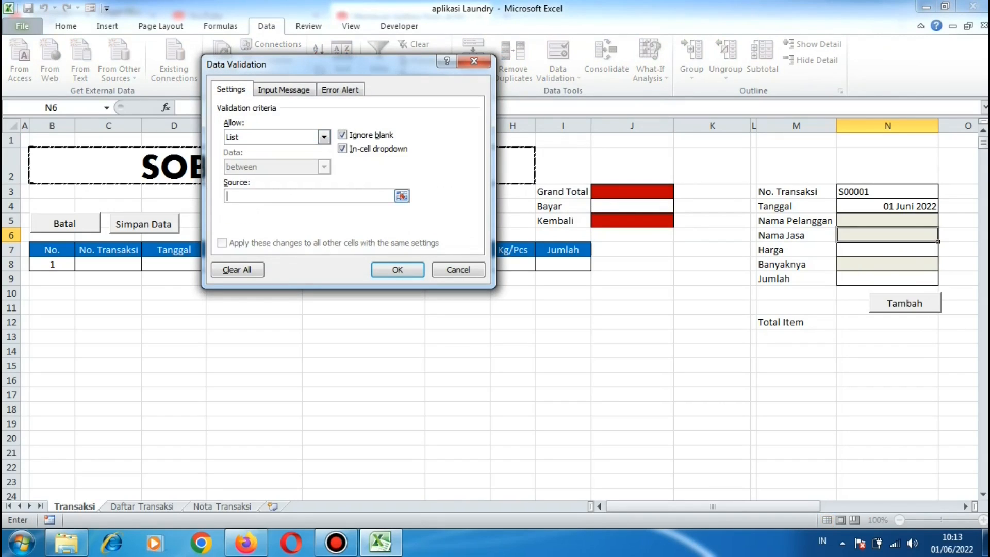
pyautogui.write('Cuci Seterika Reguler;Cuci Se')
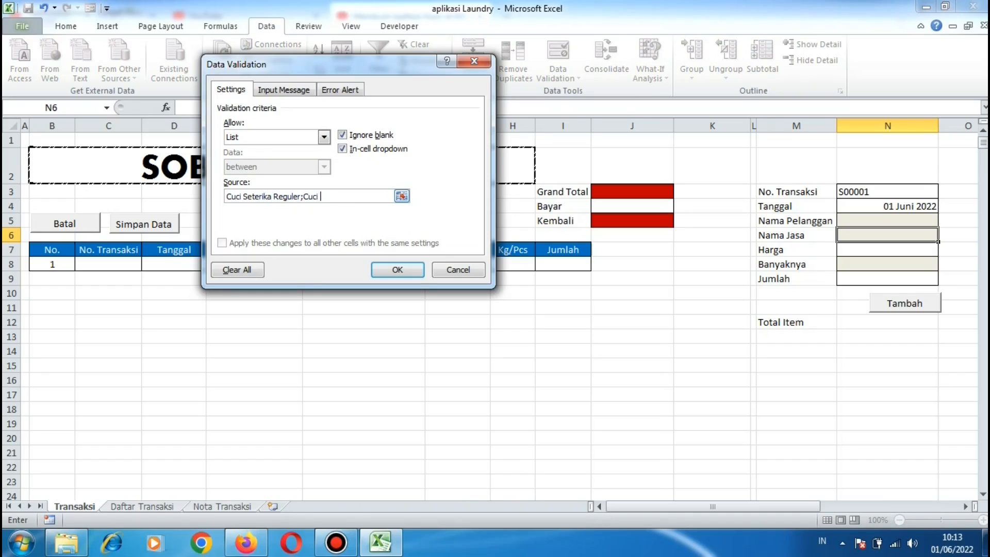
pyautogui.write('terika Expres;Cuci;Seter')
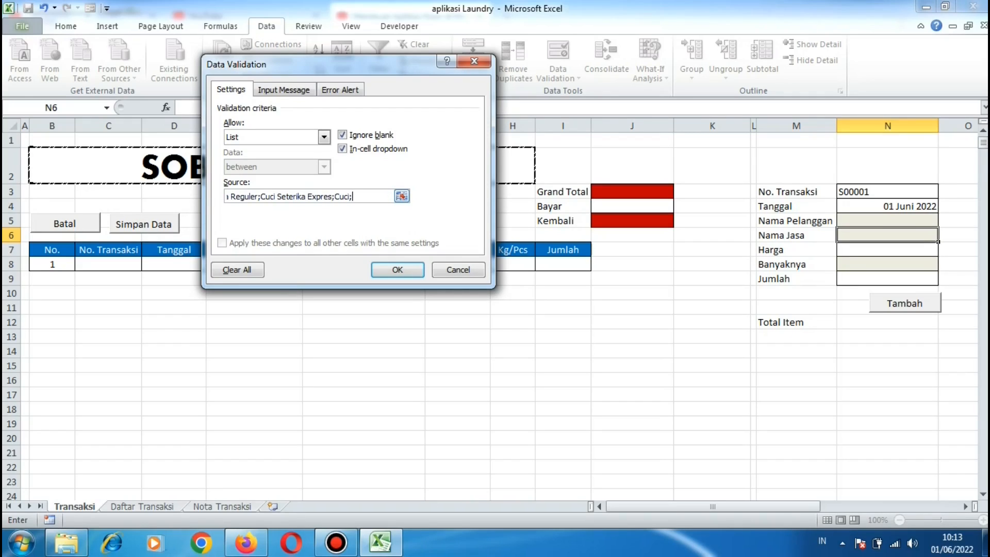
pyautogui.write('ika')
pyautogui.press('Return')
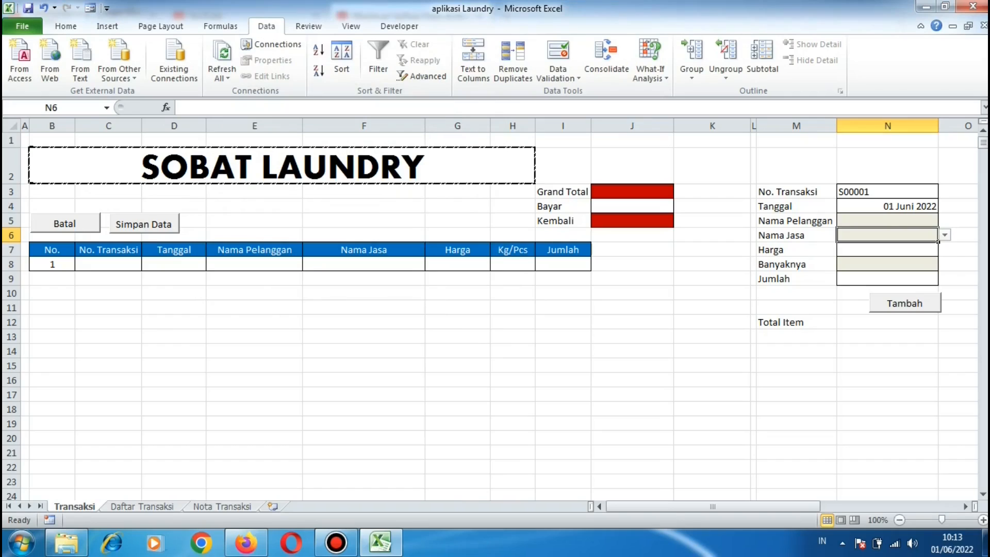
pyautogui.hotkey('alt', 'Down')
pyautogui.press('Escape')
# Enter the formula =IFERROR(N8*N7;"") in the Jumlah entry cell N9.
pyautogui.click(887, 263)
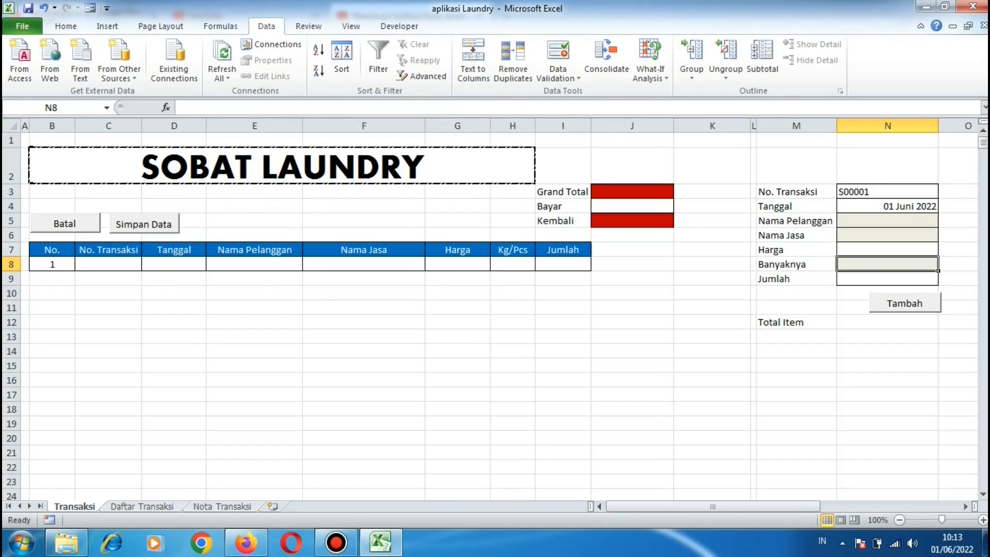
pyautogui.click(886, 278)
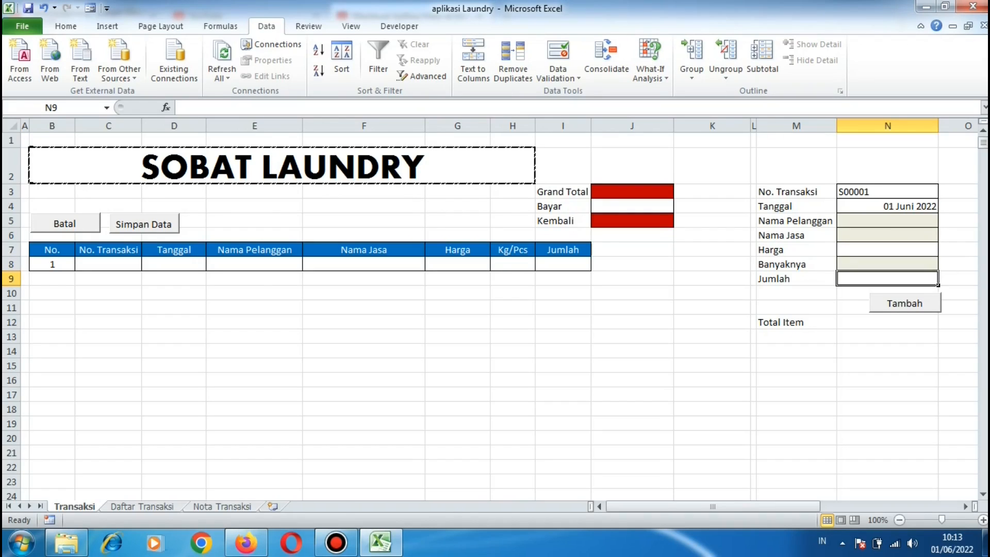
pyautogui.write('=')
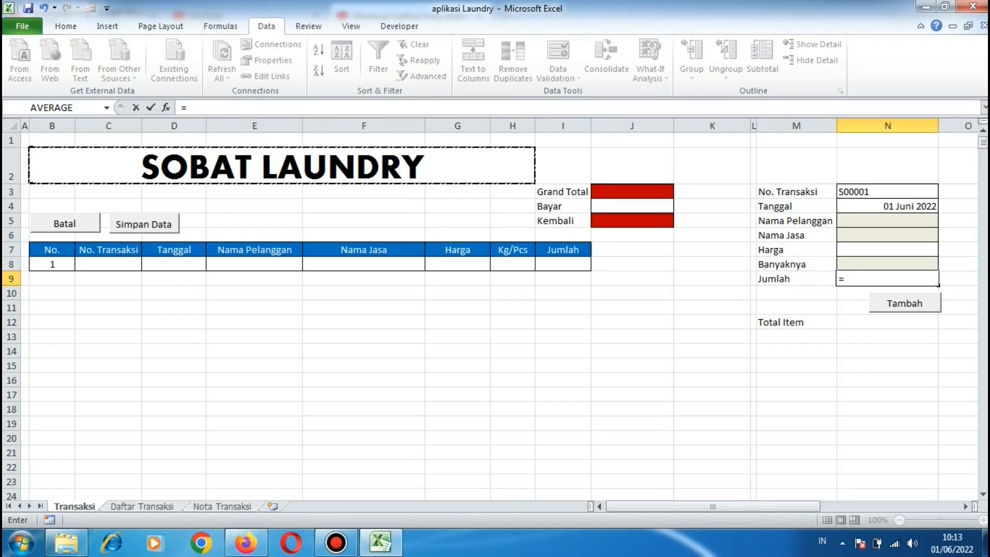
pyautogui.write('IFE')
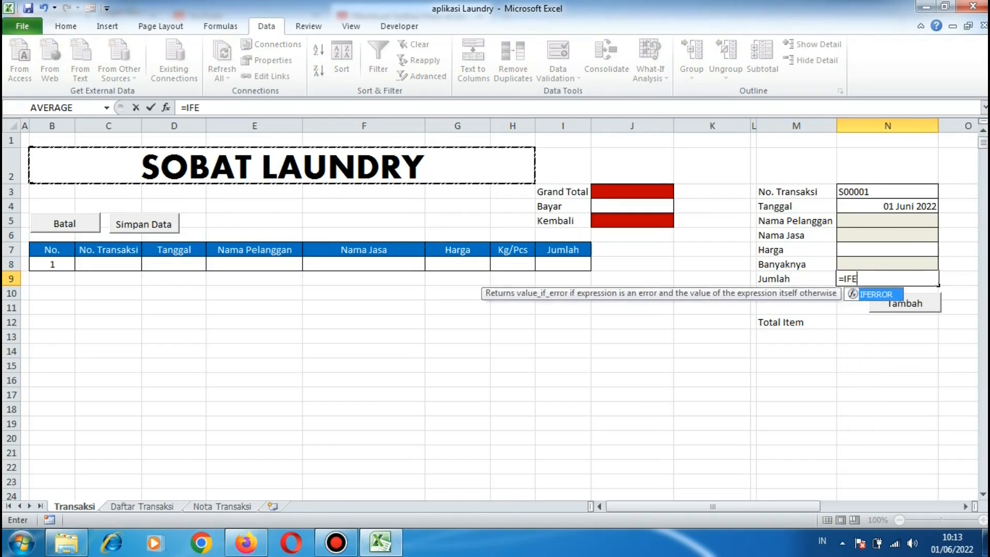
pyautogui.write('RROR(')
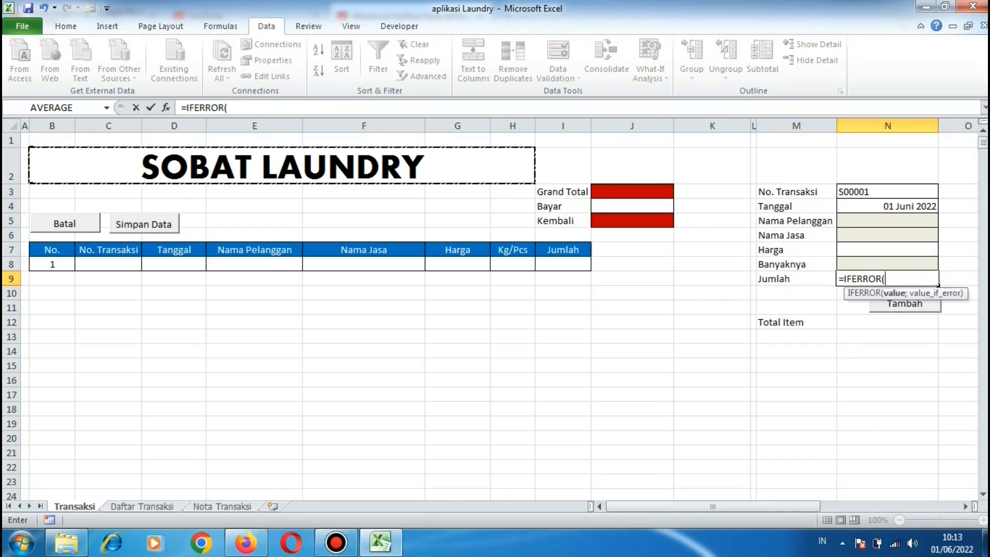
pyautogui.write('N8')
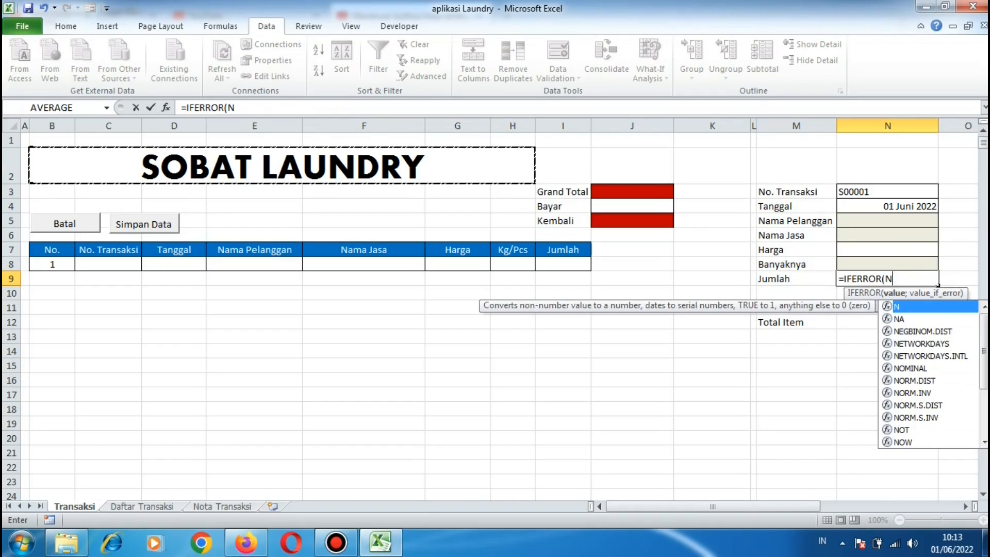
pyautogui.write('N7')
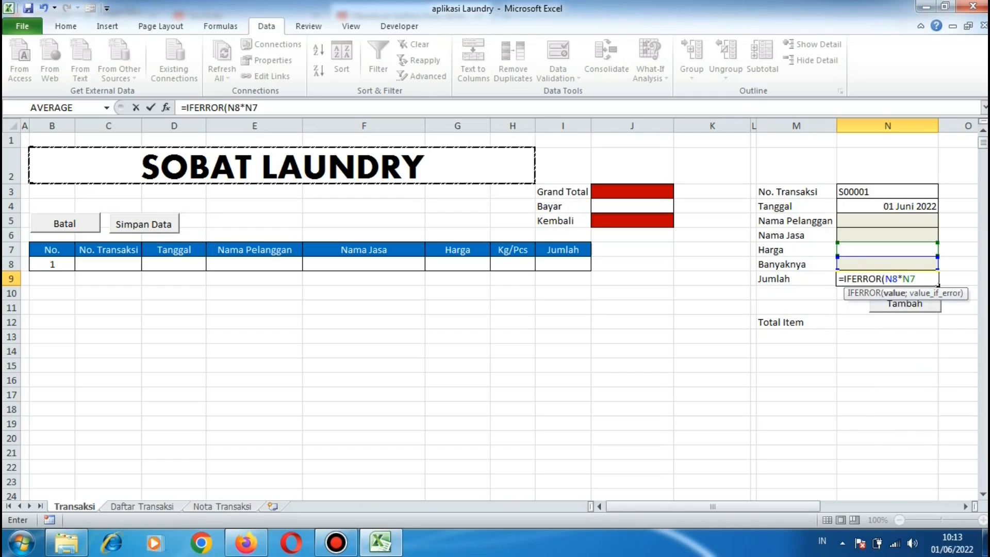
pyautogui.write(';""')
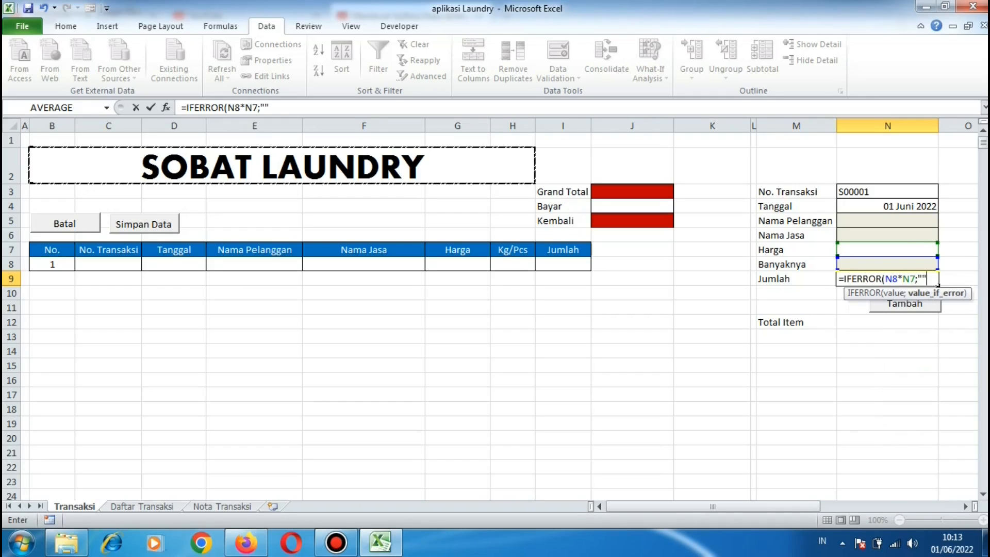
pyautogui.write(')')
pyautogui.press('Return')
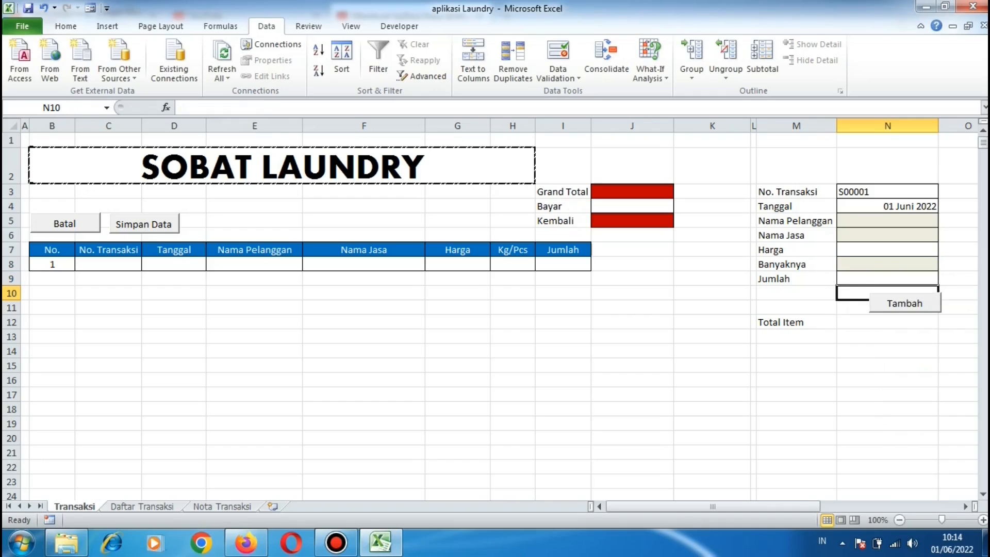
# Enter the formula =SUM(I8:I104587) in the Grand Total cell J3.
pyautogui.press('Left')
pyautogui.press('Left')
pyautogui.press('Up')
pyautogui.press('Left')
pyautogui.press('Up')
pyautogui.press('Left')
pyautogui.press('Up')
pyautogui.press('Up')
pyautogui.press('Up')
pyautogui.press('Up')
pyautogui.press('Up')
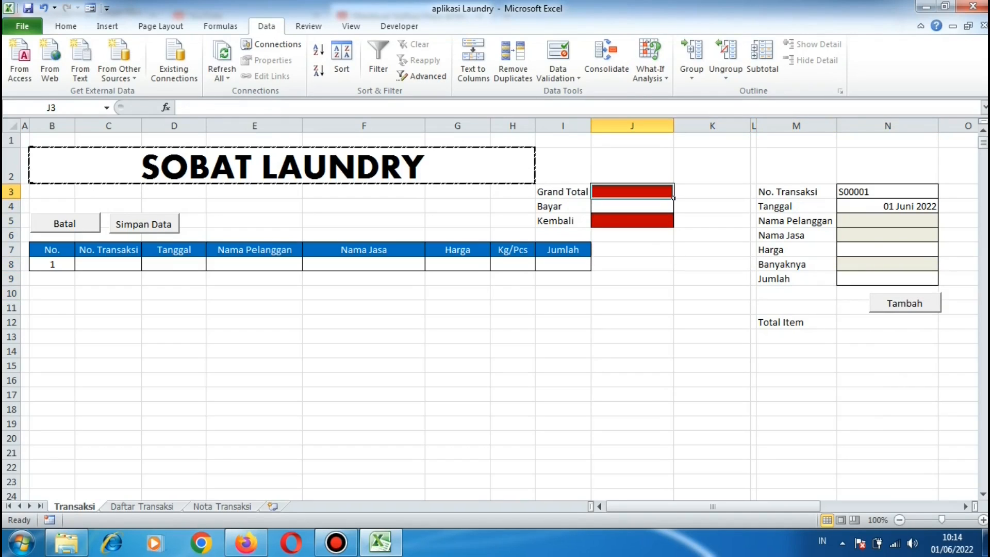
pyautogui.write('=')
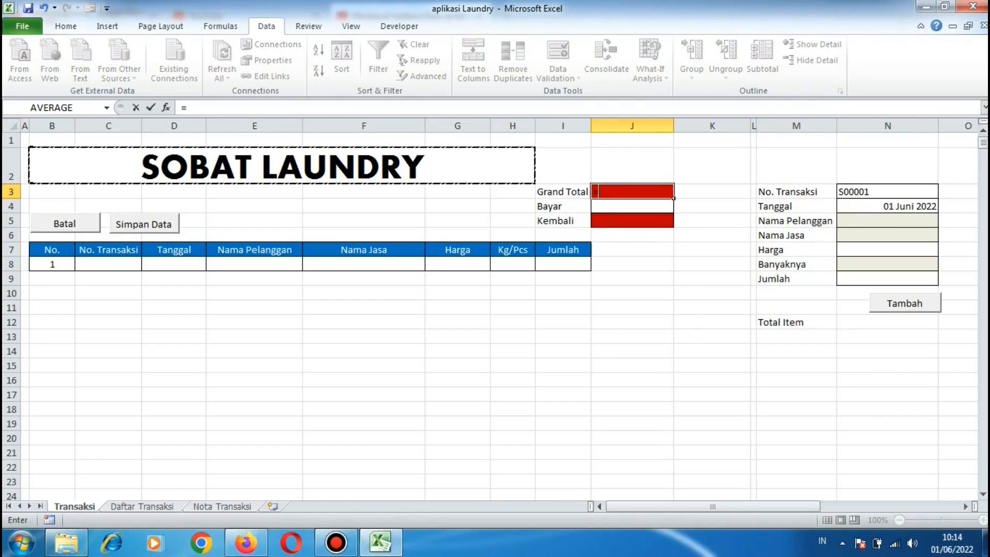
pyautogui.write('SUM(')
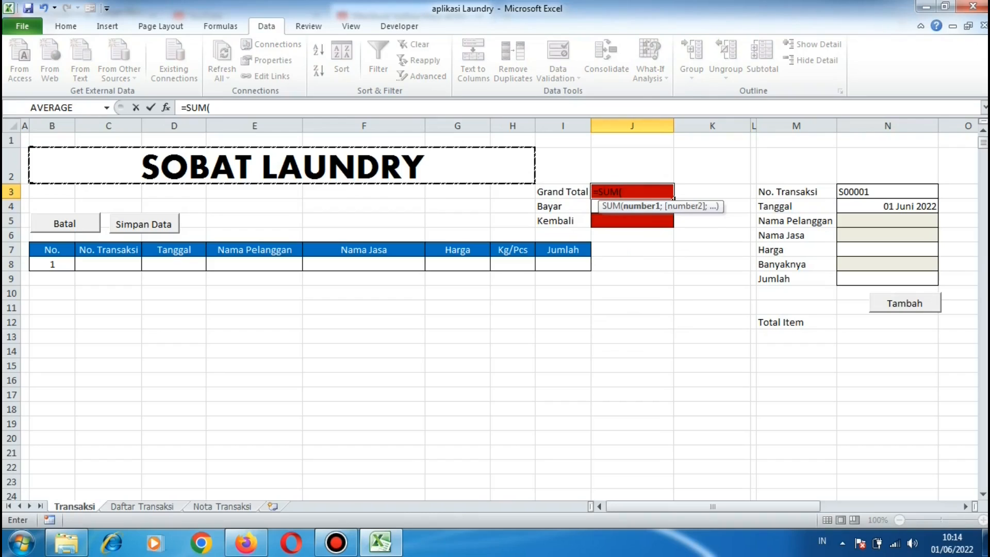
pyautogui.write('I8;')
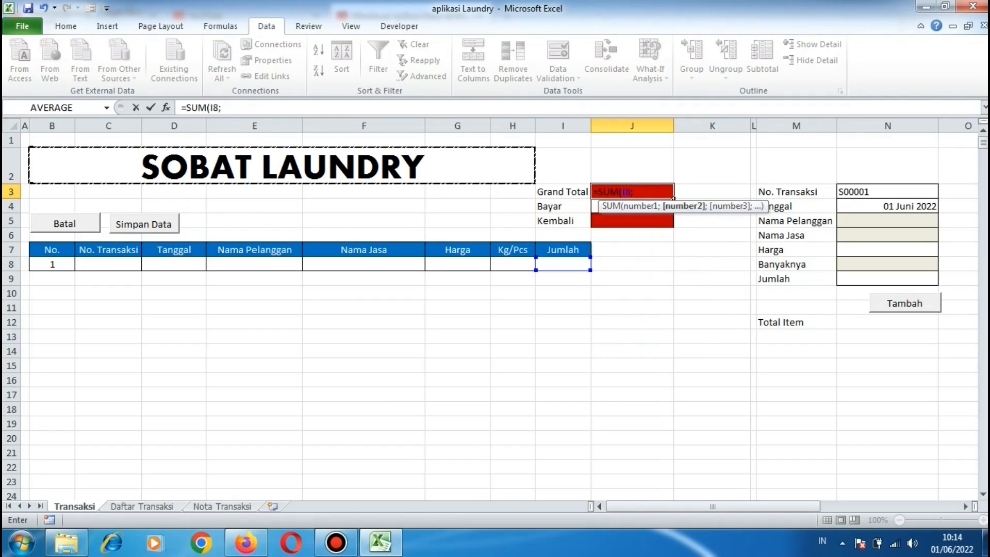
pyautogui.press('BackSpace')
pyautogui.write(':')
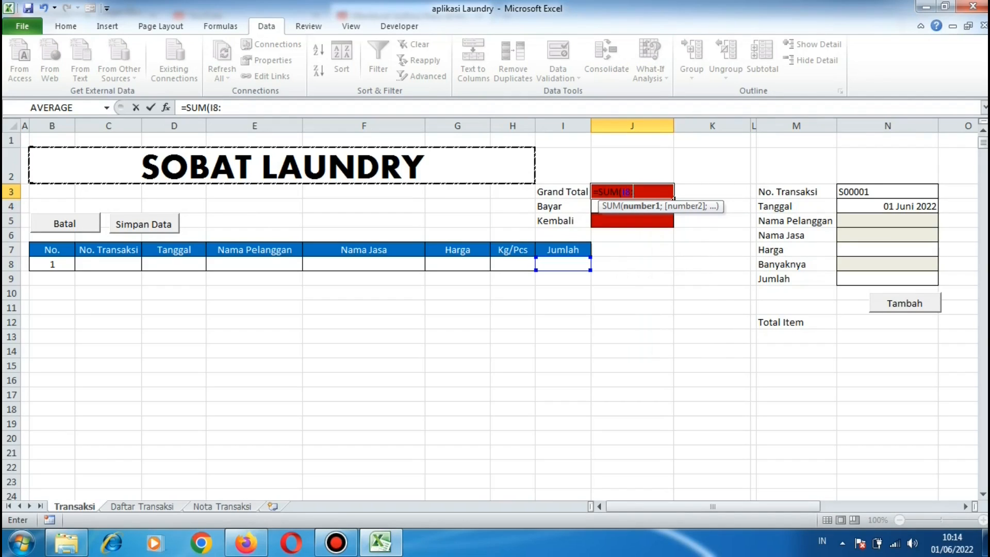
pyautogui.write('I1')
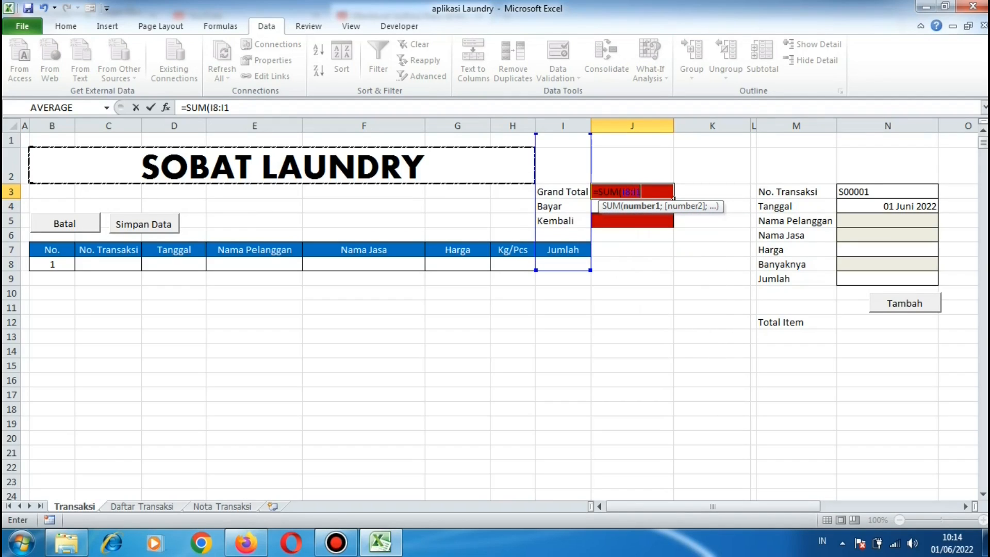
pyautogui.write('045')
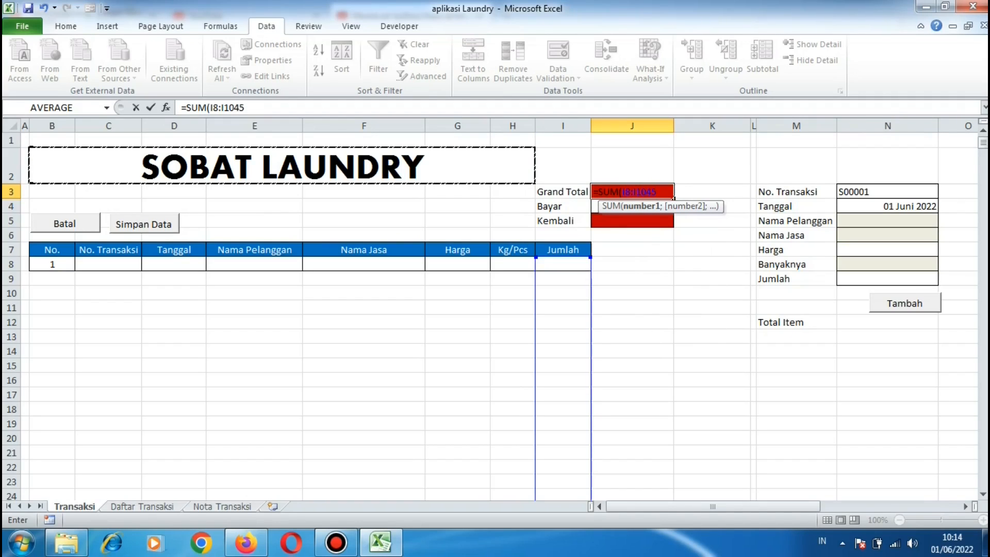
pyautogui.write('87)')
pyautogui.press('Return')
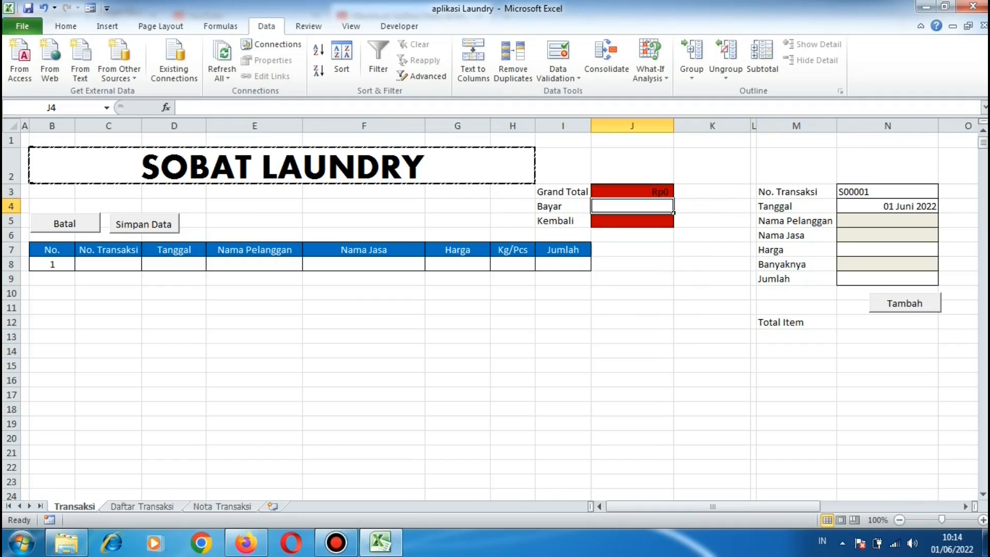
# Enter the formula =IF(VALUE(J4)=0;0;J4-J3) in the Kembali cell J5.
pyautogui.click(632, 220)
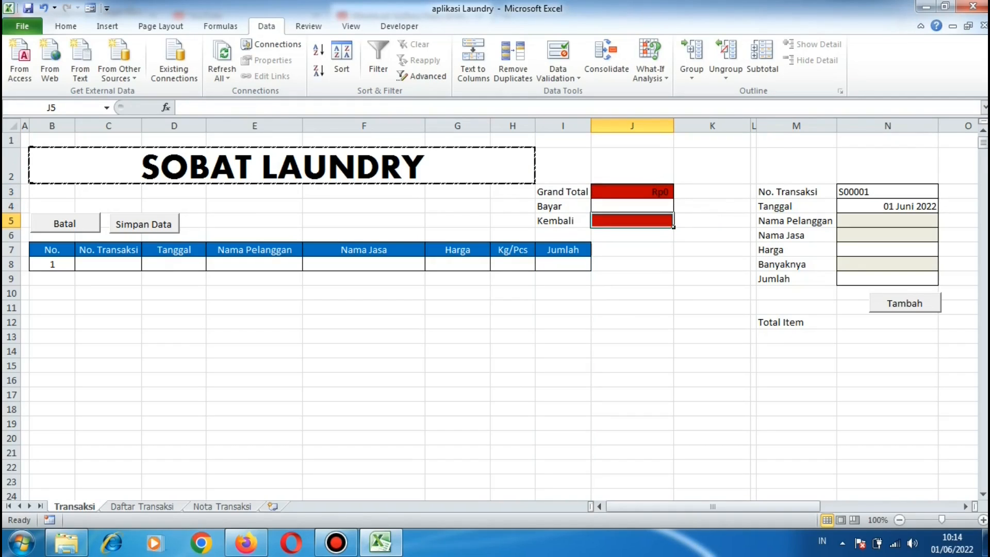
pyautogui.write('=')
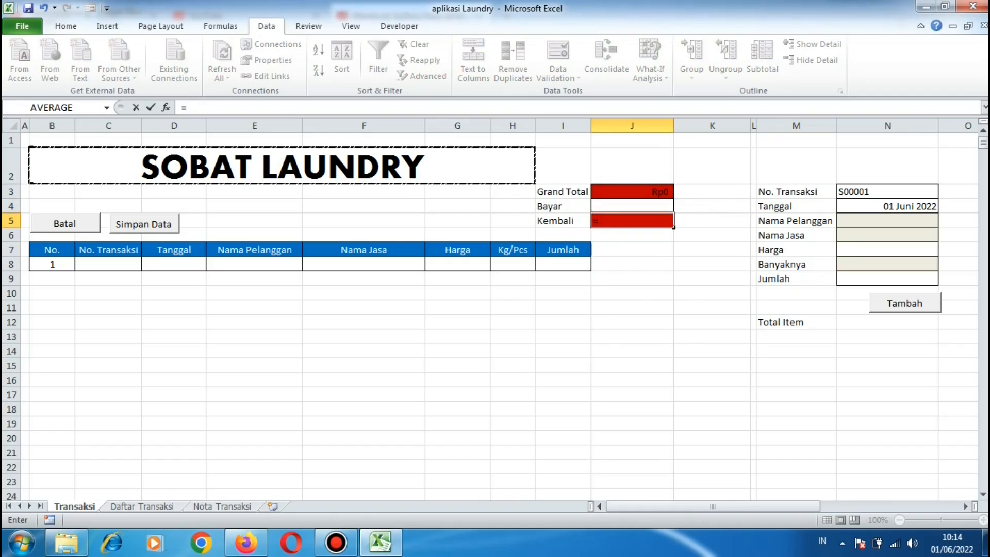
pyautogui.write('IFV')
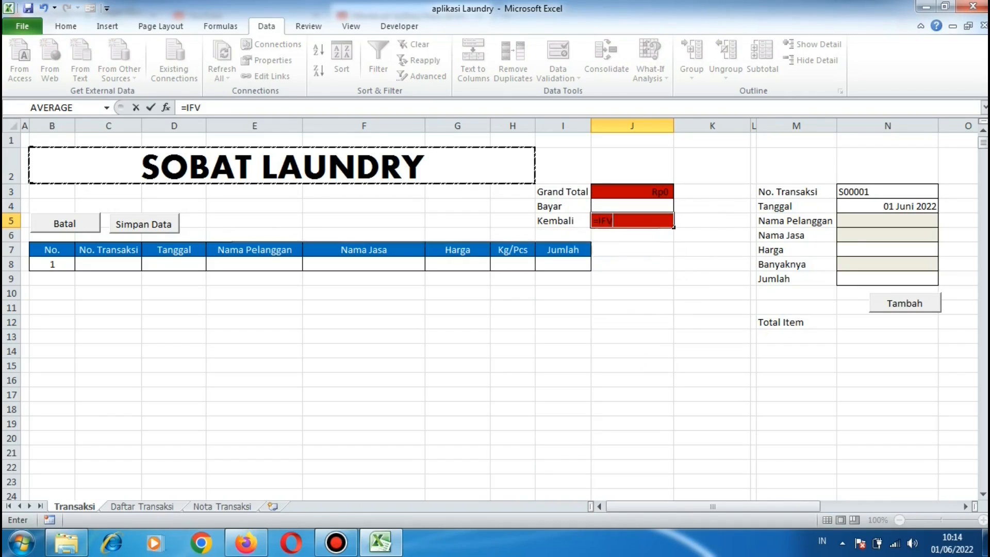
pyautogui.write('ALUE')
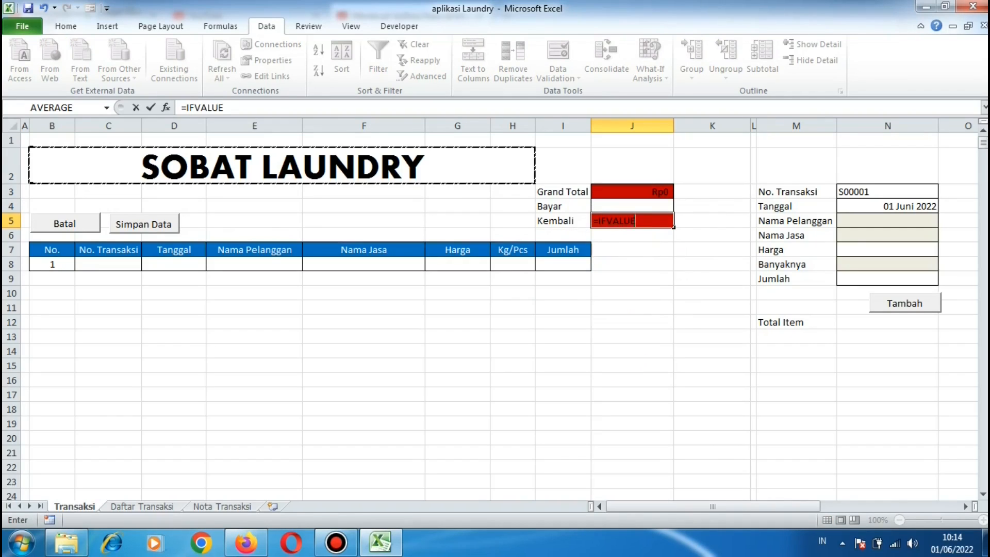
pyautogui.write('(')
pyautogui.press('Left')
pyautogui.press('Left')
pyautogui.press('Left')
pyautogui.press('Right')
pyautogui.press('Right')
pyautogui.press('Right')
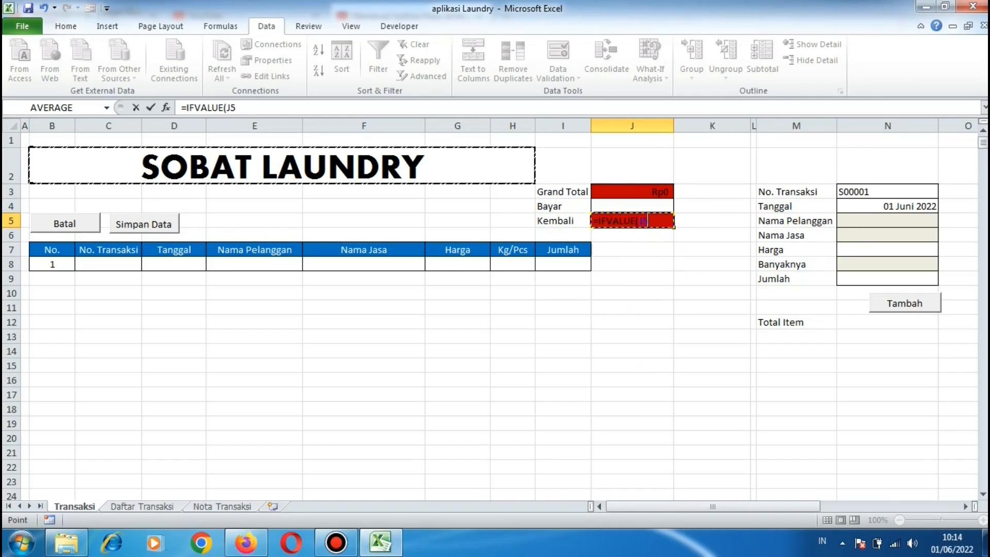
pyautogui.press('BackSpace')
pyautogui.write('4')
pyautogui.click(612, 220)
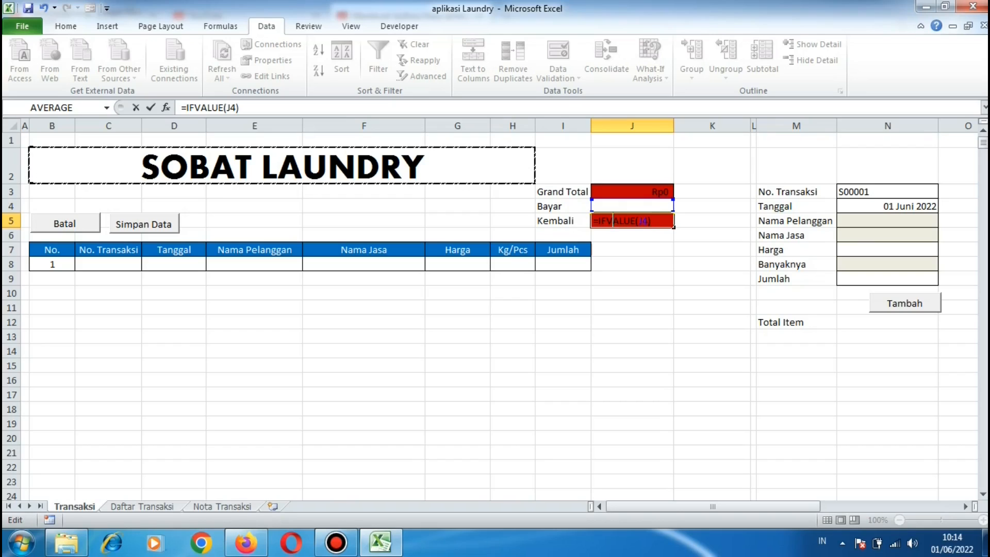
pyautogui.press('Left')
pyautogui.write('(')
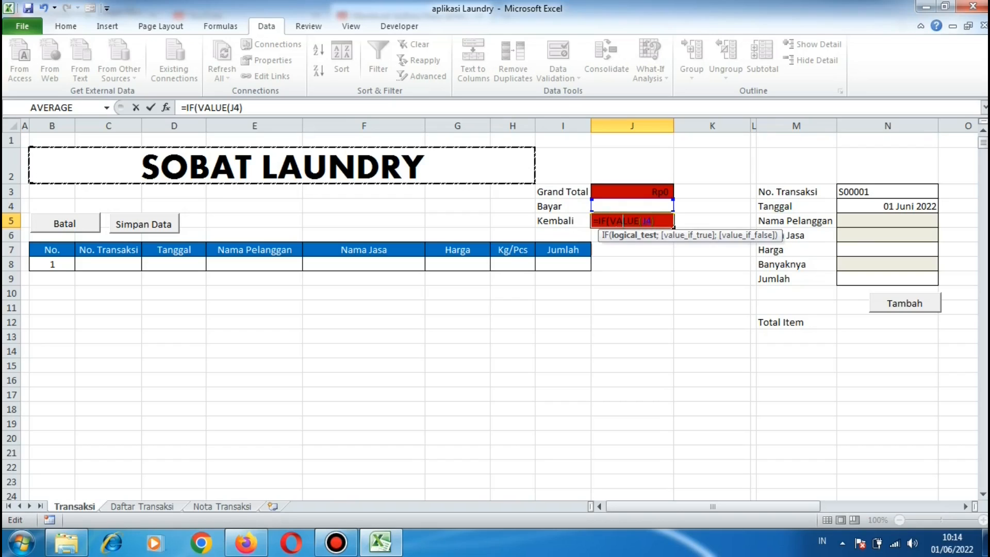
pyautogui.press('Right')
pyautogui.press('Right')
pyautogui.press('Right')
pyautogui.press('Right')
pyautogui.press('Right')
pyautogui.press('Right')
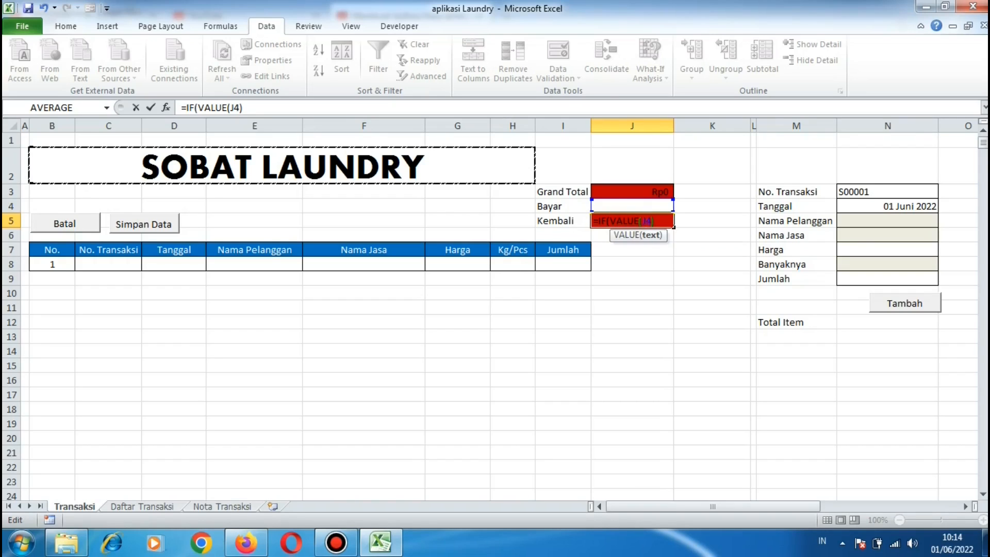
pyautogui.press('Right')
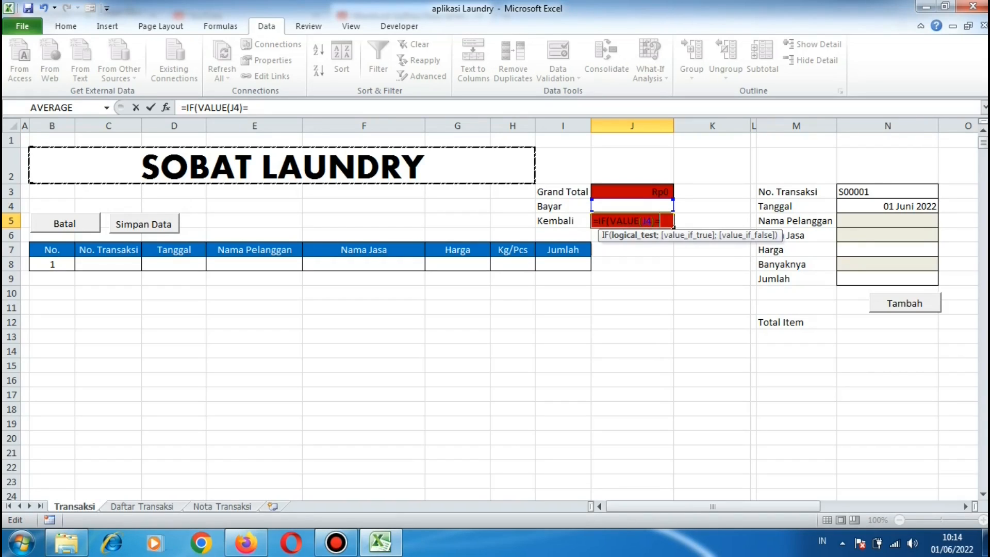
pyautogui.write('=0;')
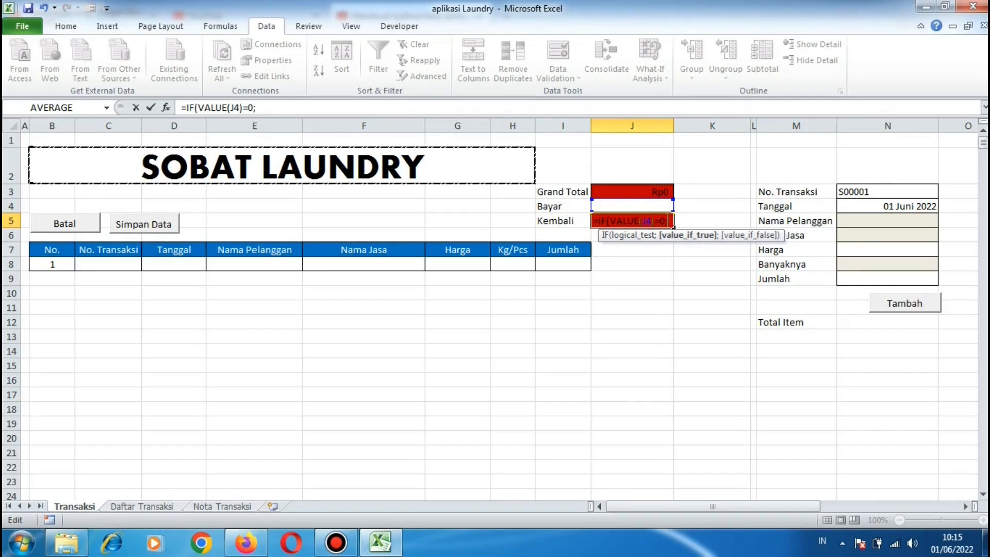
pyautogui.write('0;')
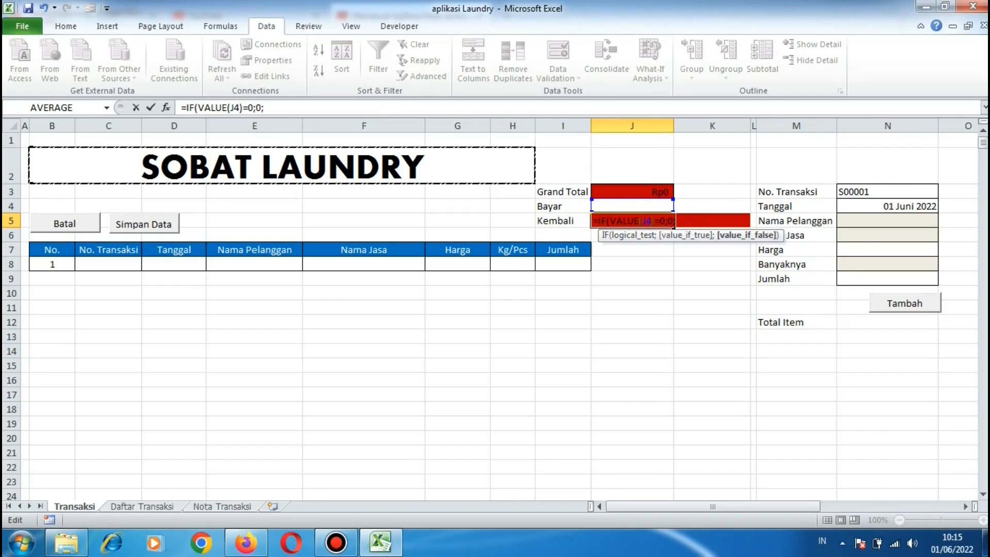
pyautogui.write('J4-J3')
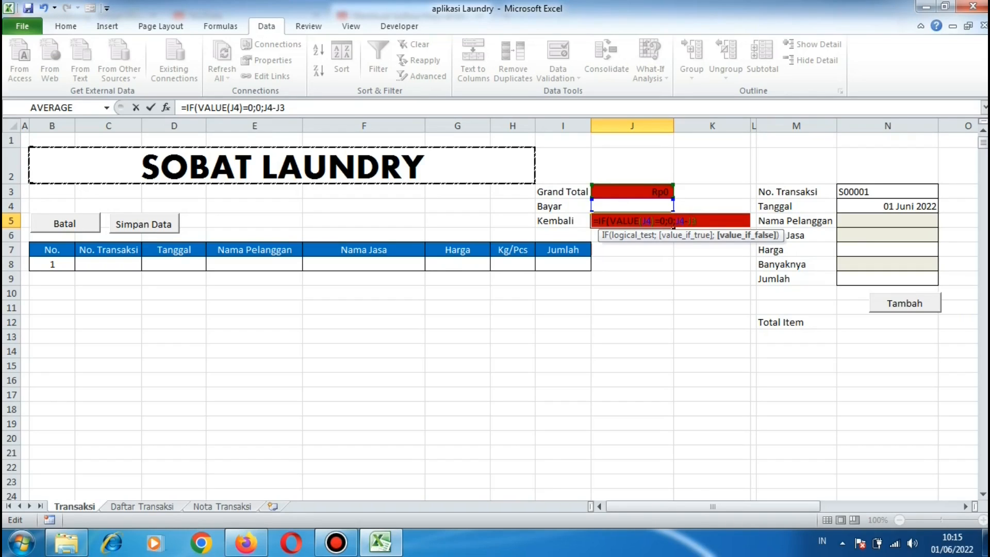
pyautogui.write(')')
pyautogui.press('Return')
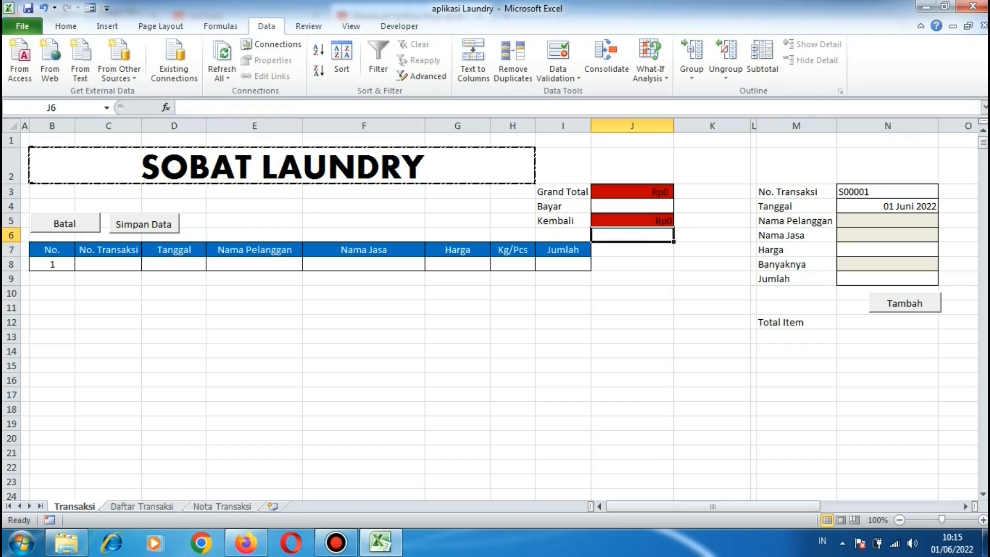
# Enter the formula =COUNTA(E8:E104587) in the Total Item cell N12.
pyautogui.click(853, 308)
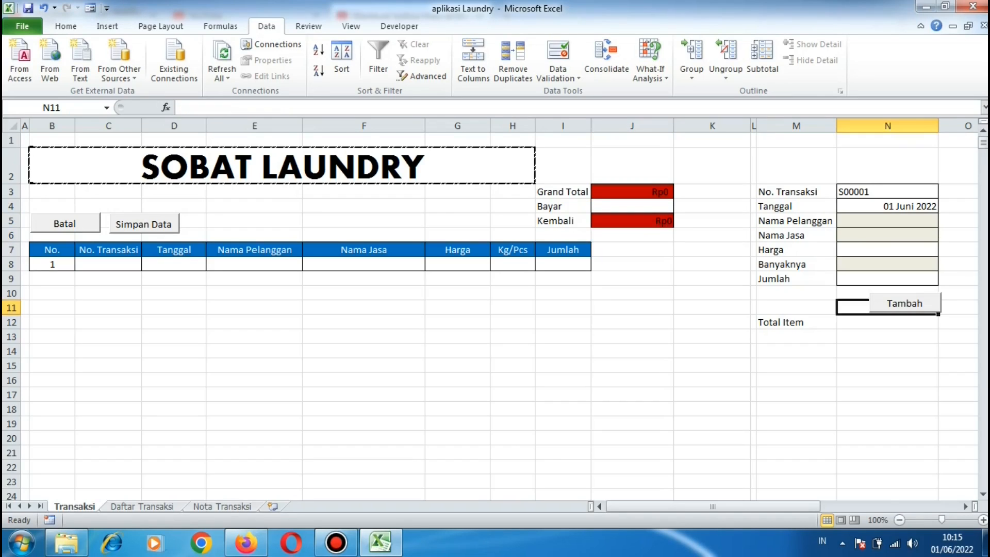
pyautogui.click(858, 322)
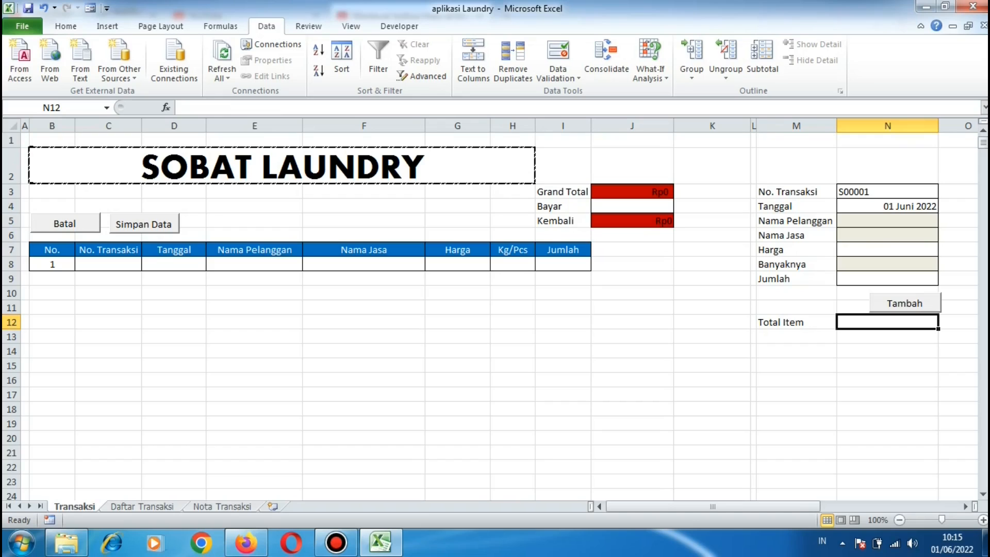
pyautogui.write('=COU')
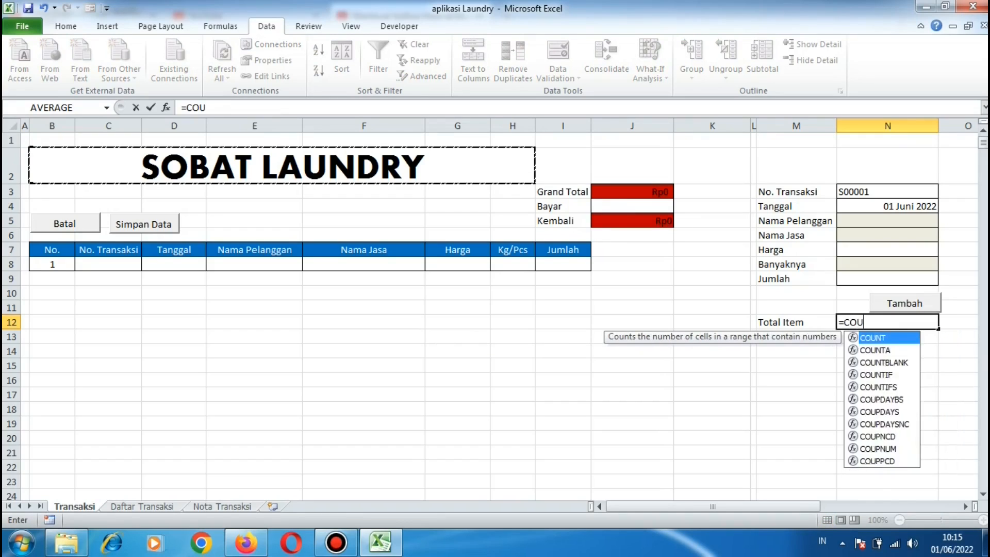
pyautogui.write('NTA')
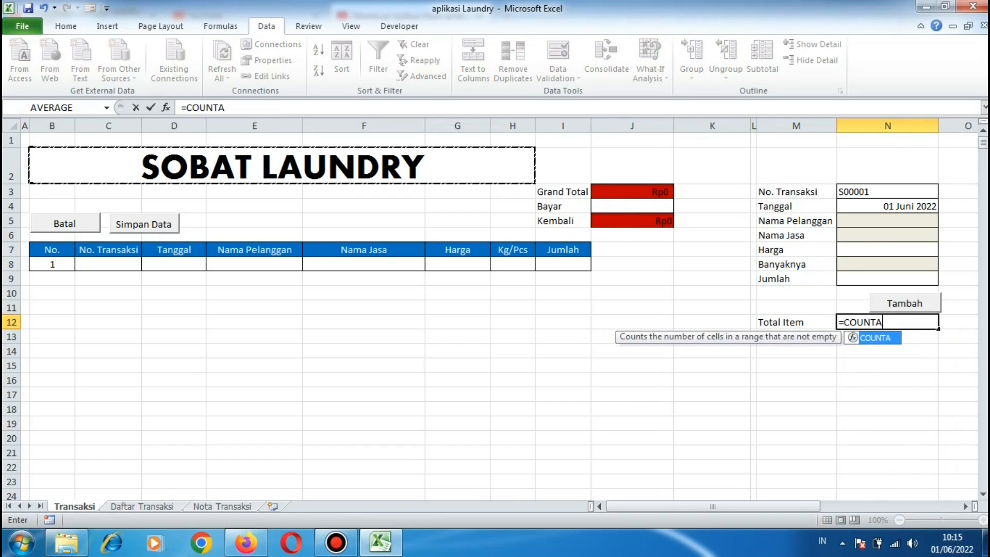
pyautogui.write('(')
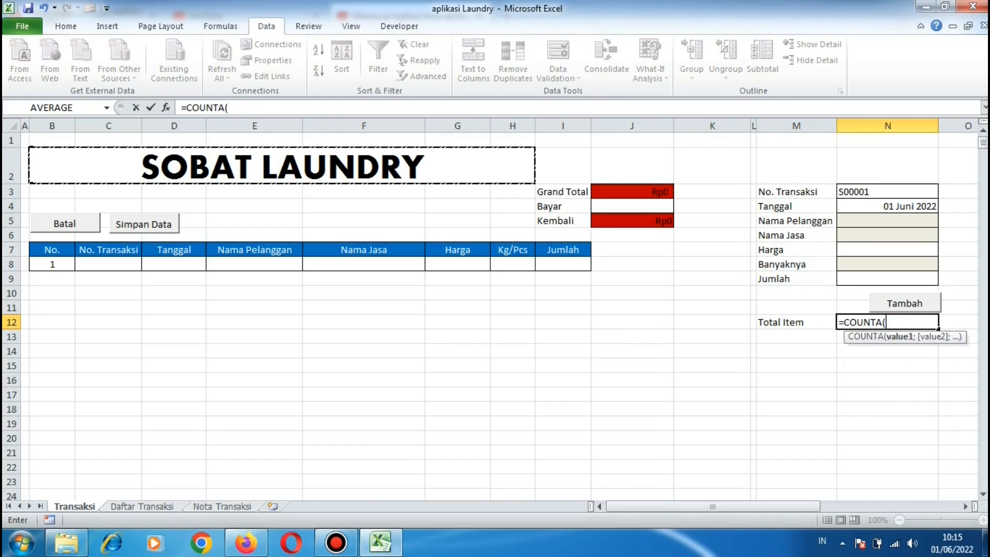
pyautogui.write('E8:E104')
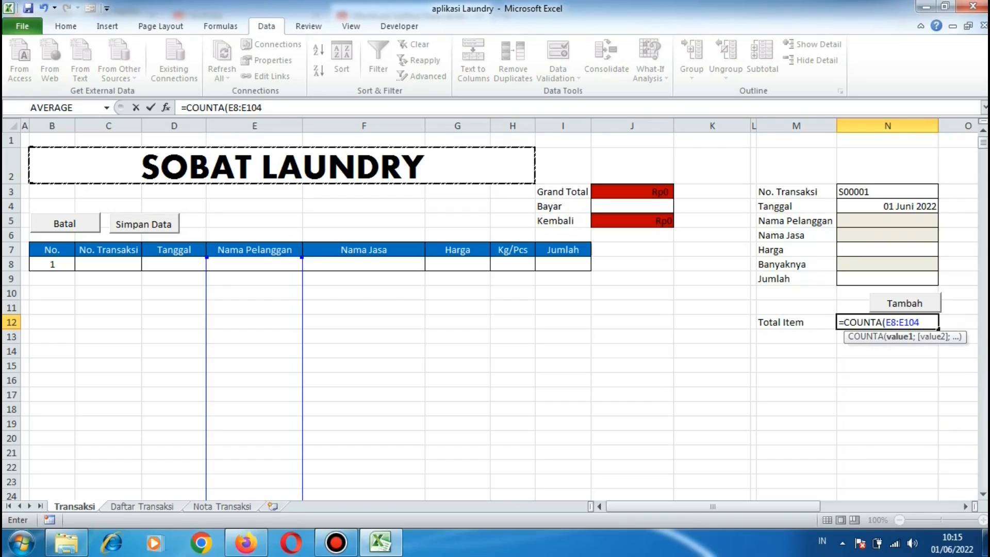
pyautogui.write('58')
pyautogui.press('BackSpace')
pyautogui.write('87)')
pyautogui.press('Return')
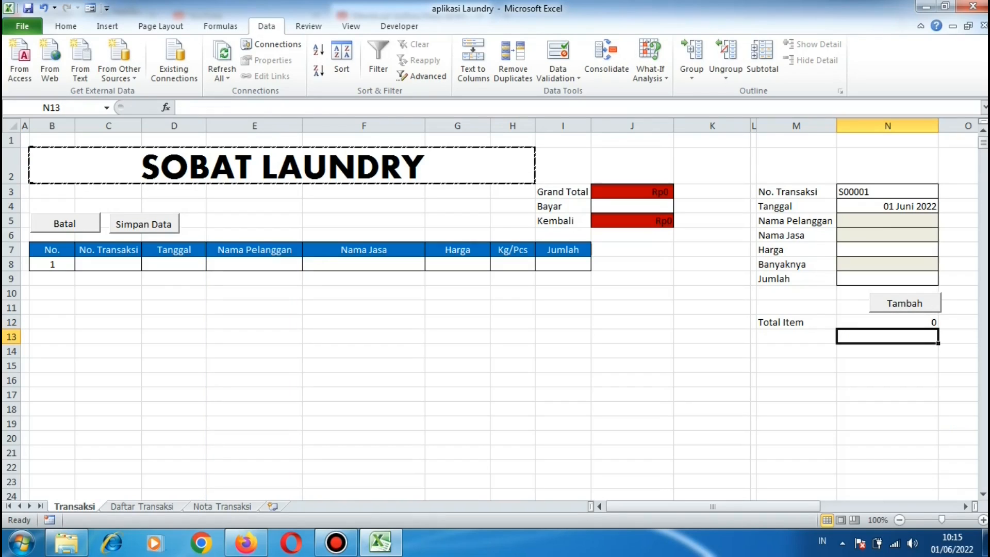
pyautogui.hotkey('alt', 'Tab')
pyautogui.hotkey('alt', 'Tab')
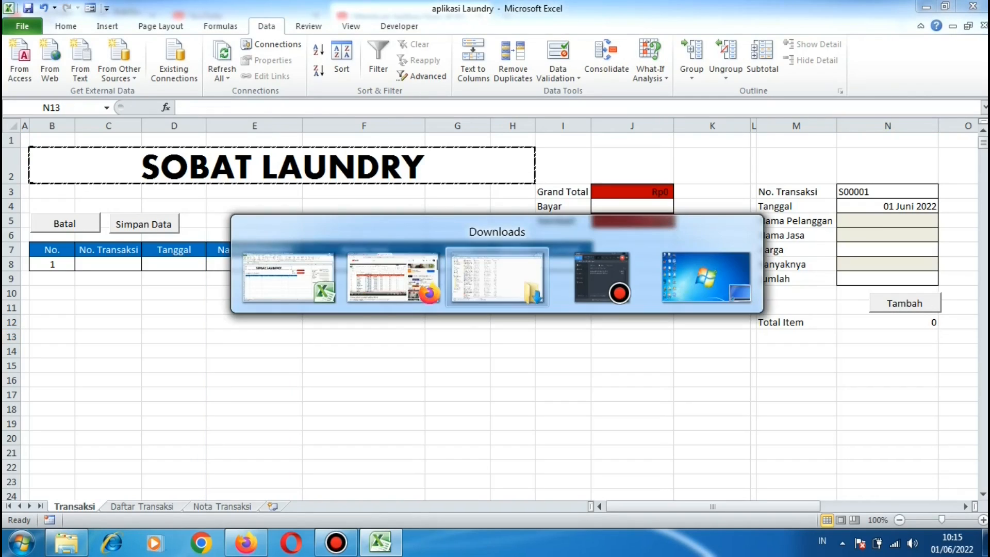
pyautogui.hotkey('alt', 'Tab')
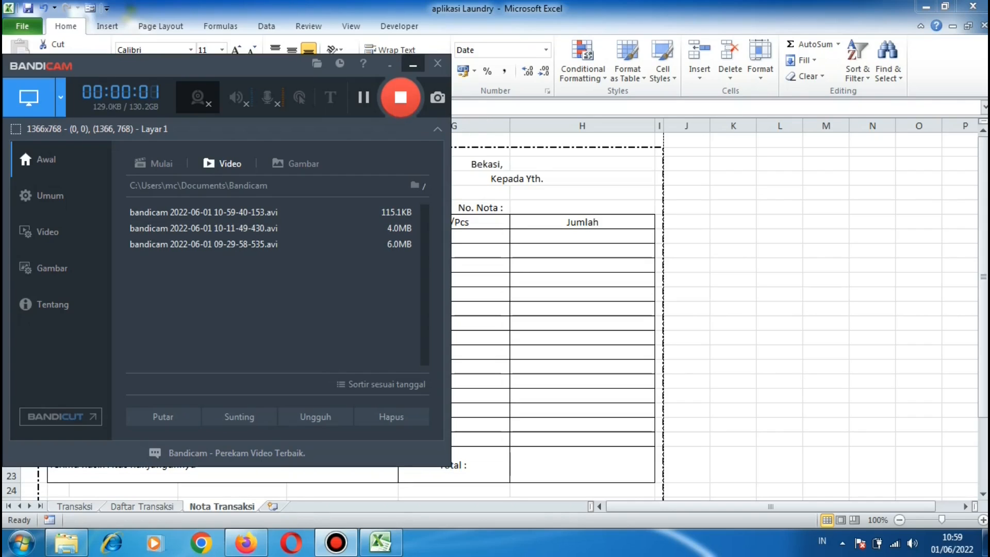
pyautogui.click(413, 64)
# Enter the formula =Transaksi!N4 in the date cell H3 beside Bekasi on the Nota Transaksi sheet.
pyautogui.write('=')
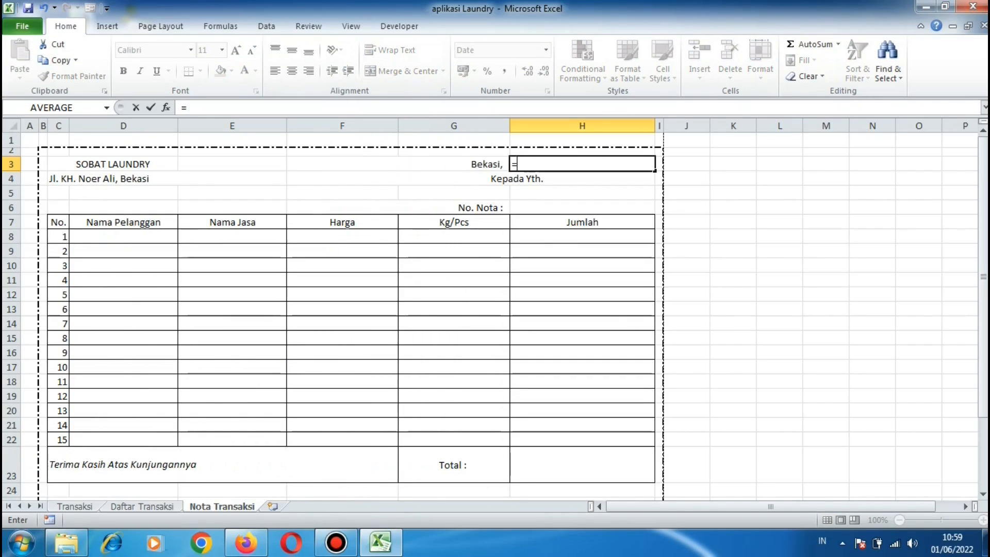
pyautogui.write('R')
pyautogui.press('BackSpace')
pyautogui.write('Transa')
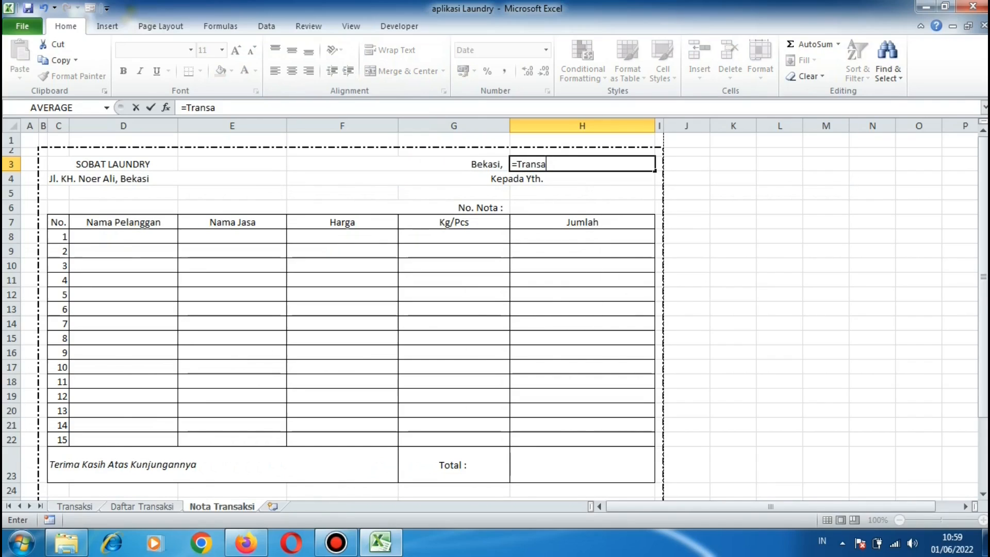
pyautogui.write('ksi!N4')
pyautogui.press('Return')
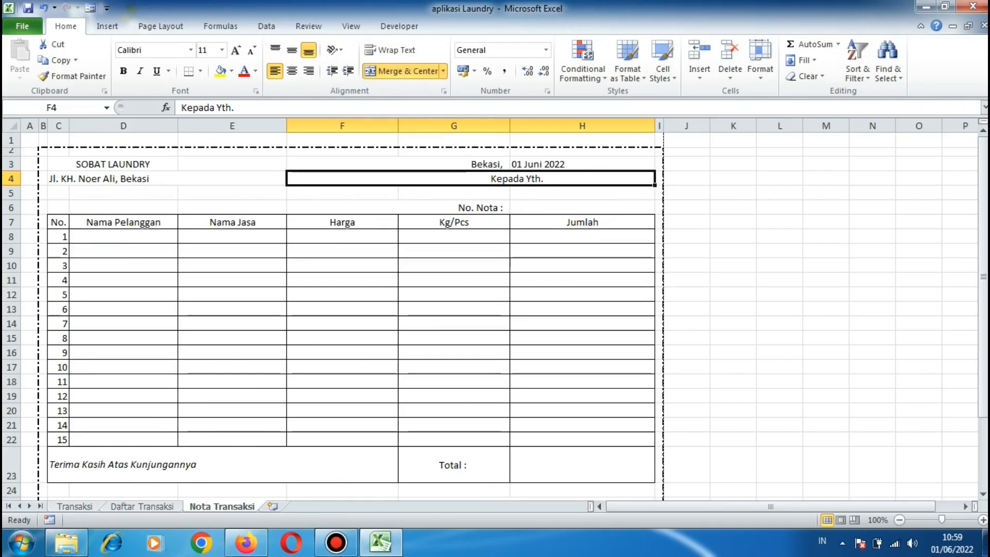
# Enter the formula =Transaksi!N3 in the No. Nota cell H6.
pyautogui.click(582, 207)
pyautogui.write('=')
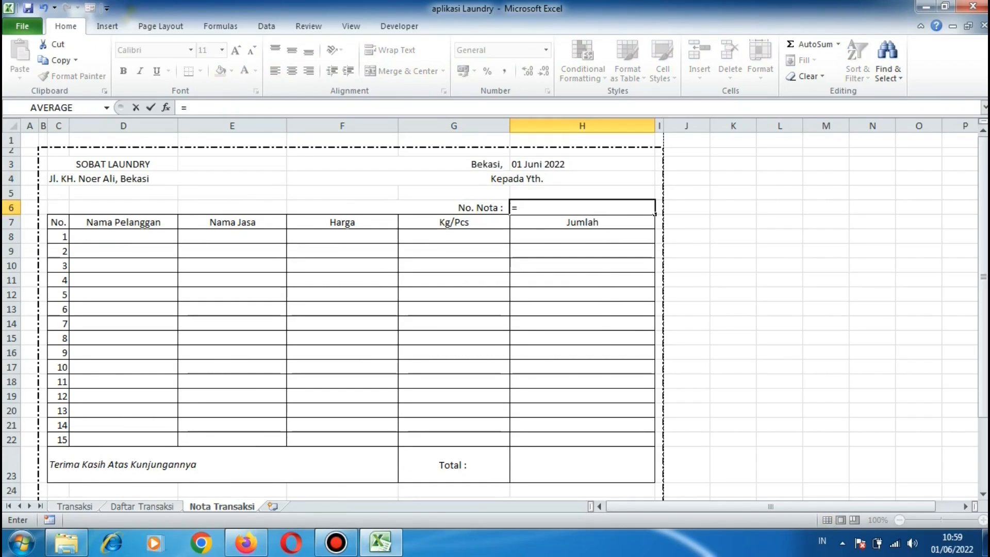
pyautogui.write('Transaksi')
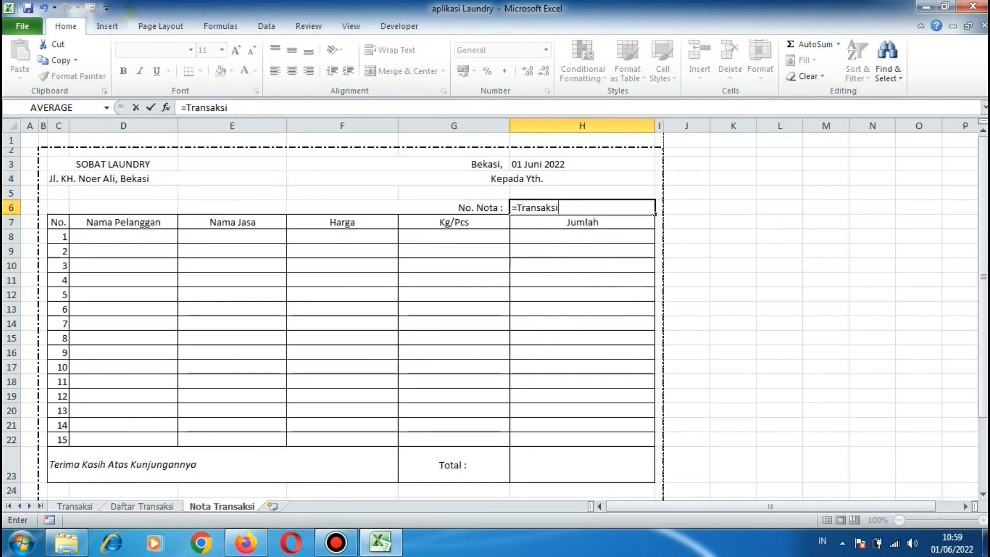
pyautogui.write('!N3')
pyautogui.press('Return')
# Enter the formula =IFERROR(VLOOKUP(C8;Transaksi!$B$8:$I$22;4;FALSE);"") in the first Nama Pelanggan cell D8.
pyautogui.click(123, 237)
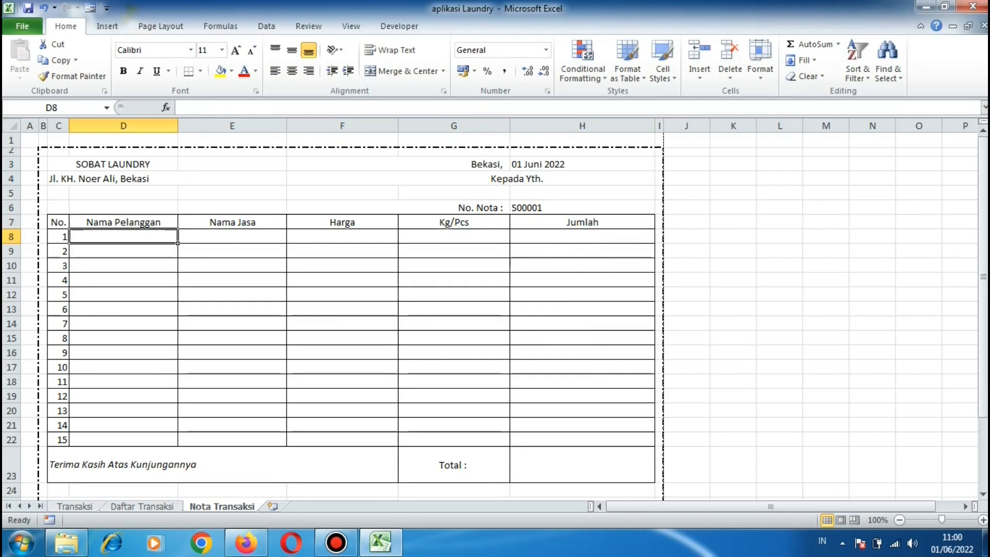
pyautogui.click(227, 108)
pyautogui.write('=')
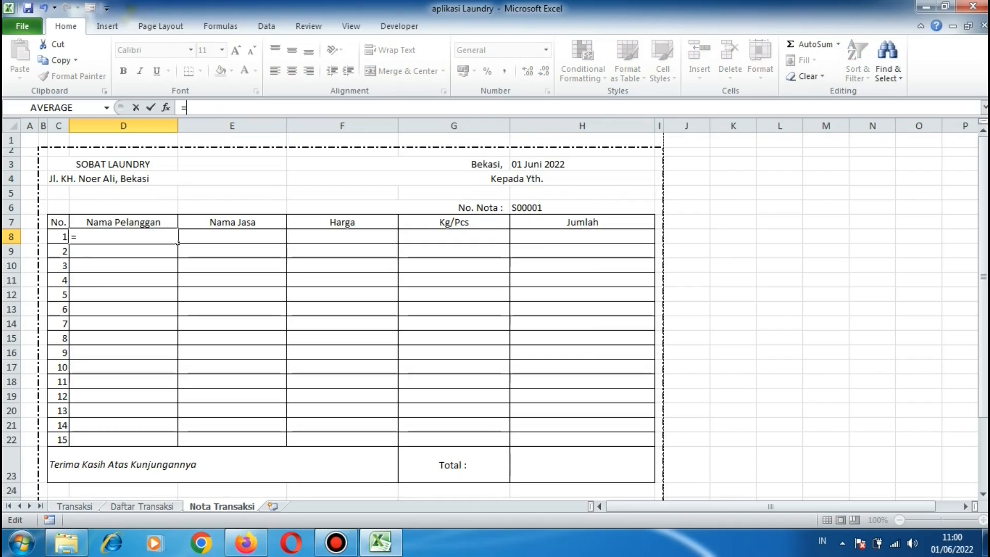
pyautogui.write('IFER')
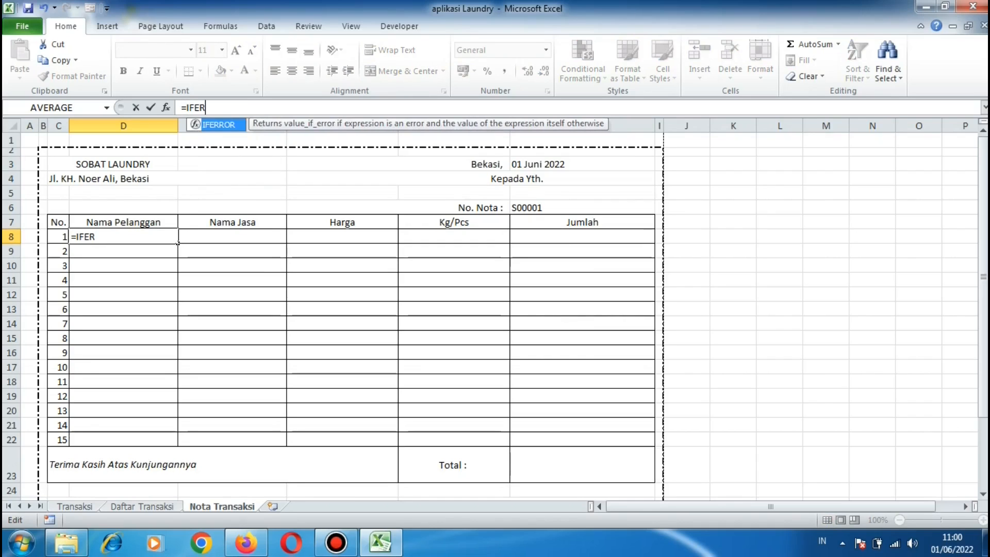
pyautogui.write('ROR(')
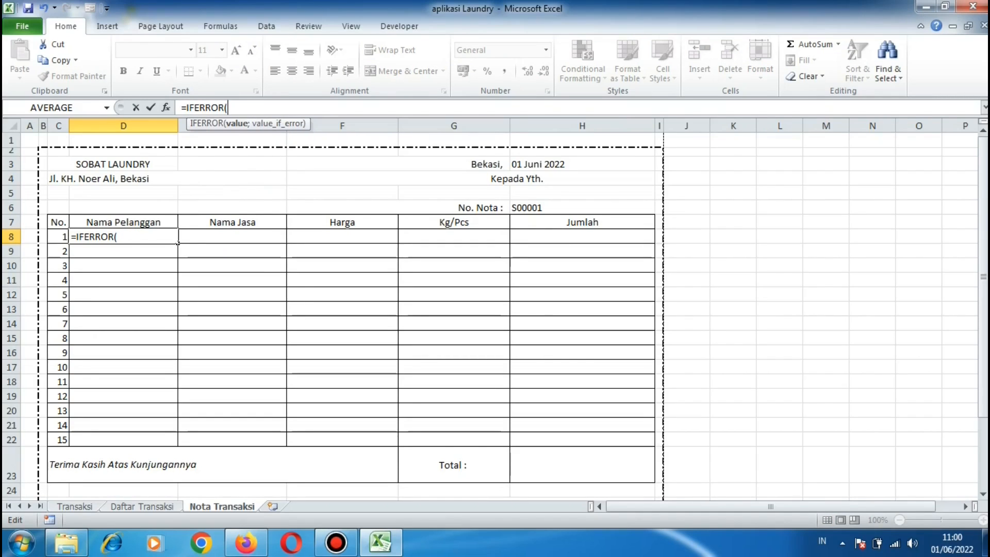
pyautogui.write('VLOOKUP')
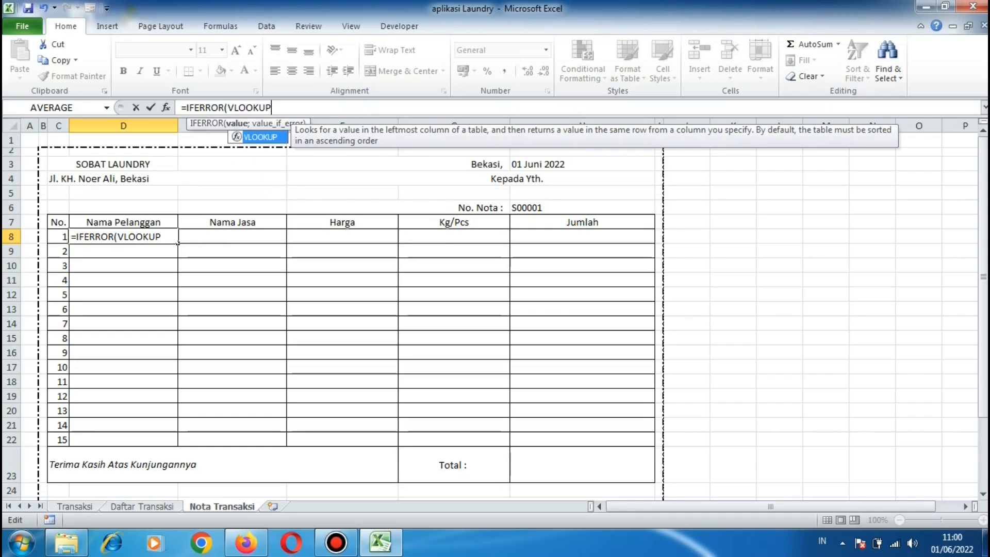
pyautogui.write('(')
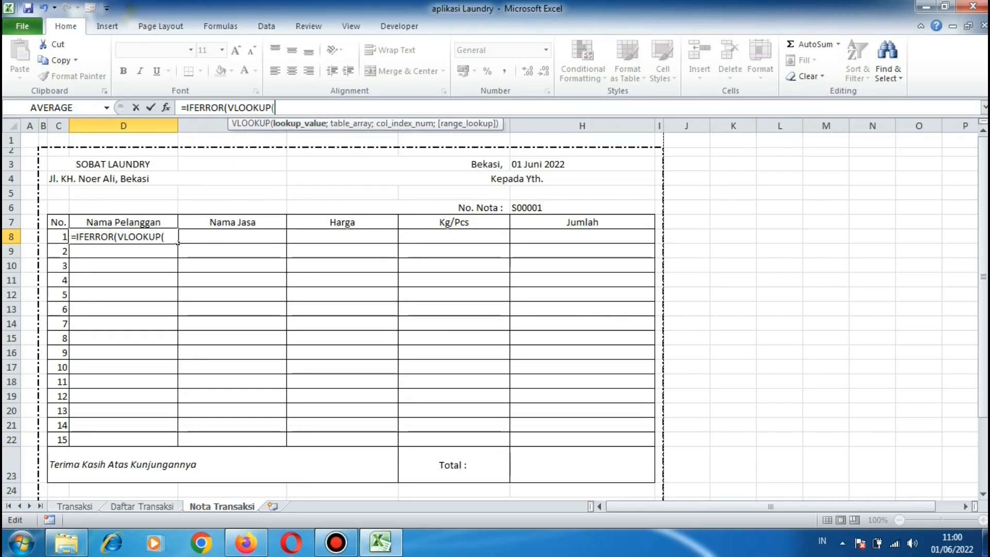
pyautogui.write('C8;')
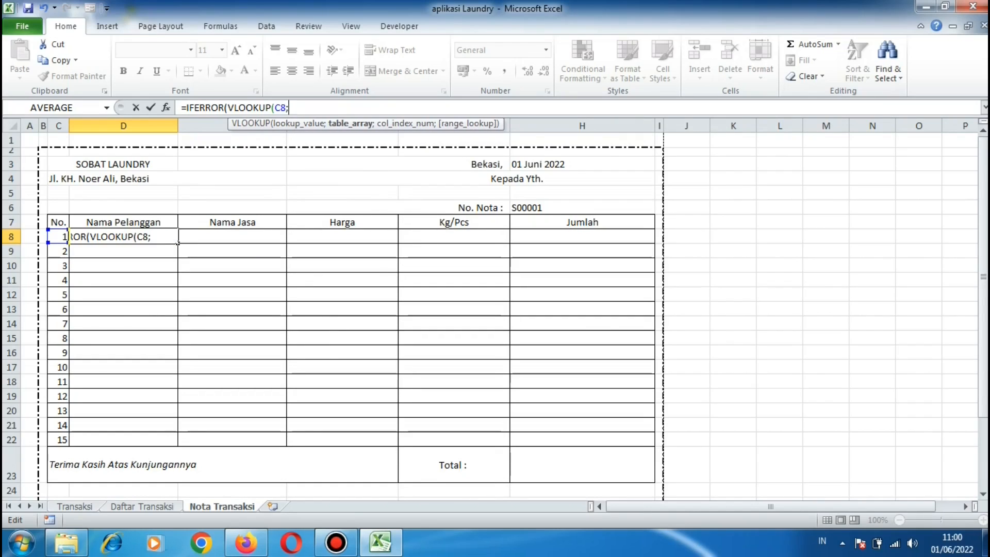
pyautogui.write('Transaksi')
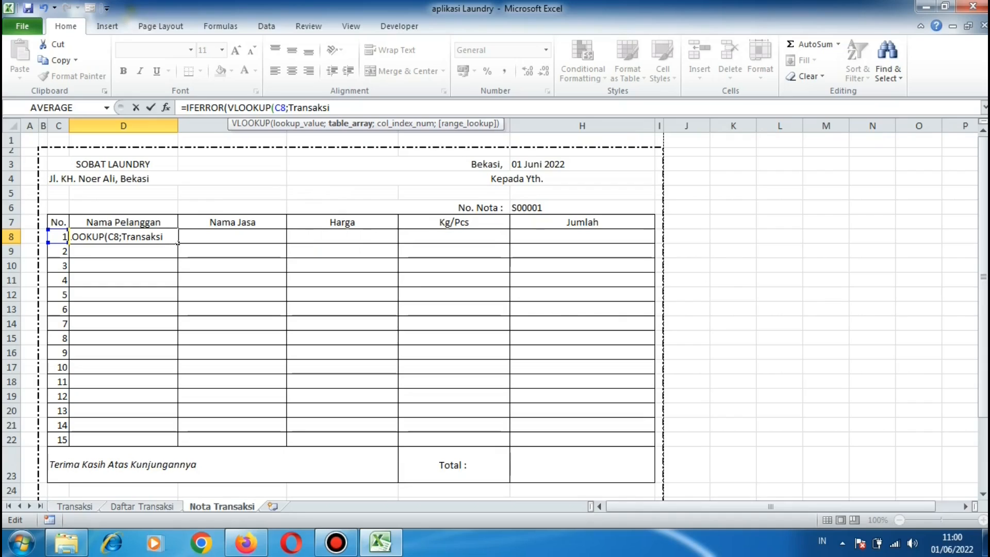
pyautogui.write('$')
pyautogui.write('!')
pyautogui.press('Right')
pyautogui.write('B$')
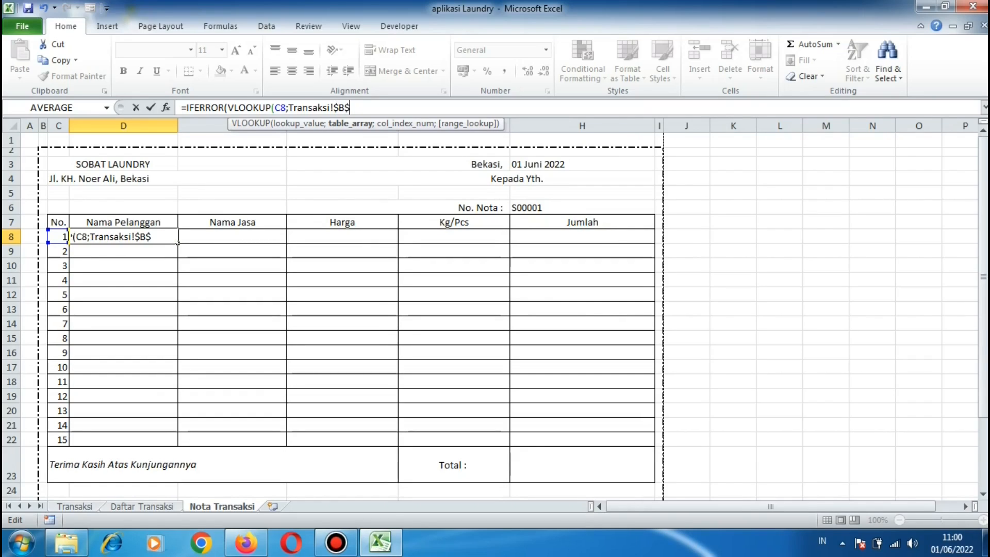
pyautogui.write('8:$I$22')
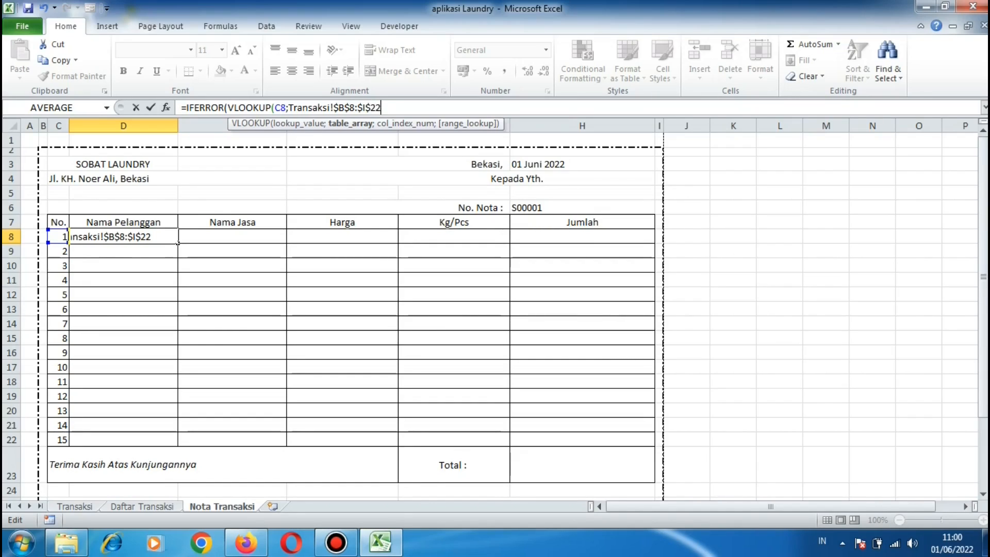
pyautogui.write(';4')
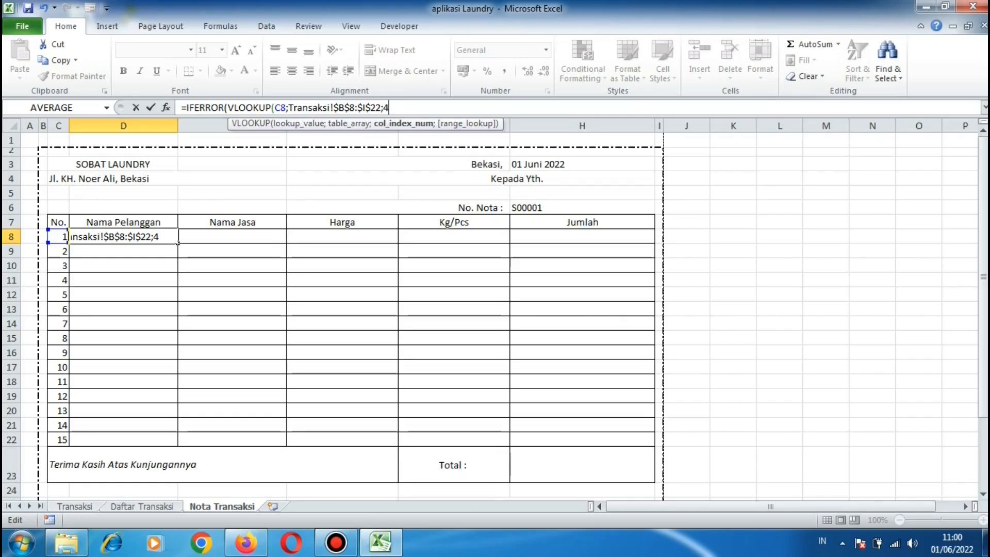
pyautogui.write(';')
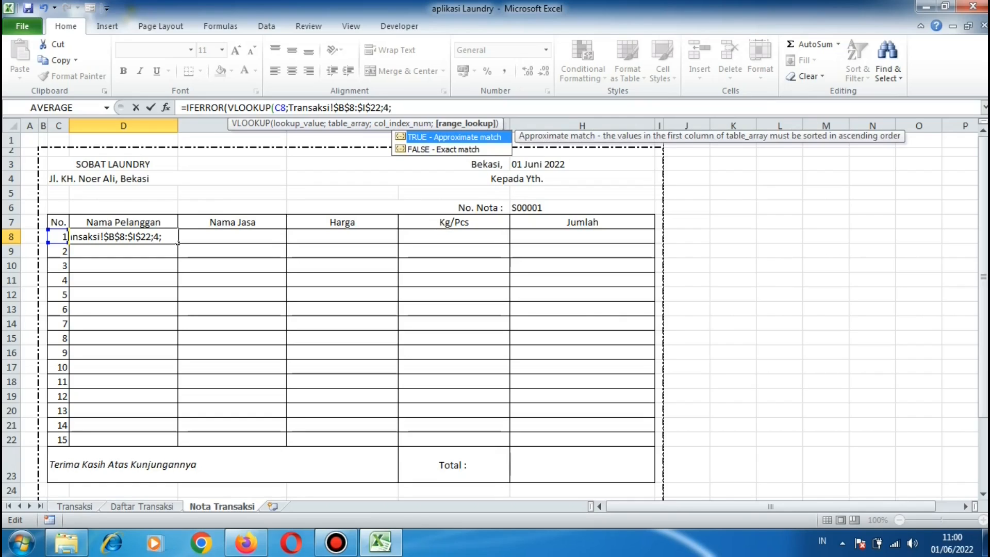
pyautogui.write('FALSE):')
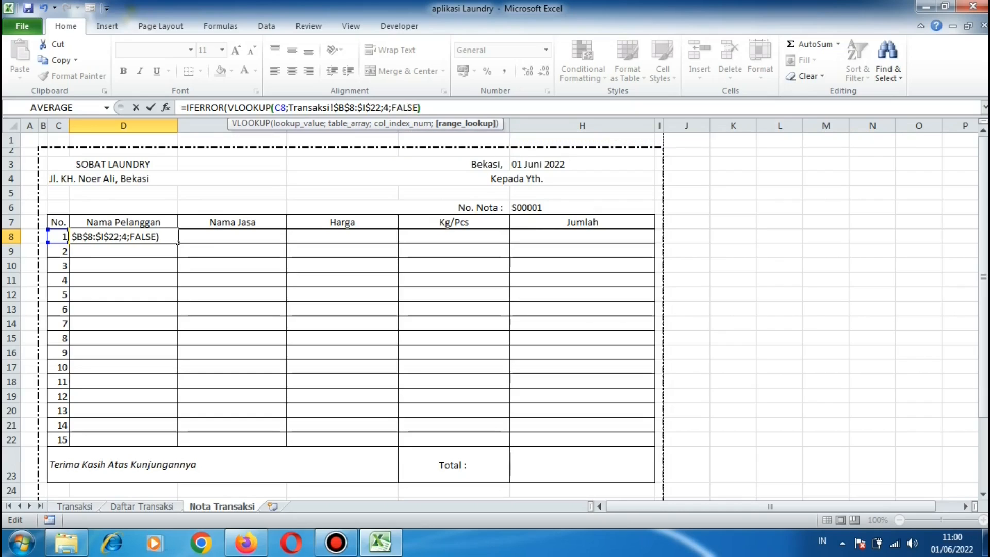
pyautogui.press('BackSpace')
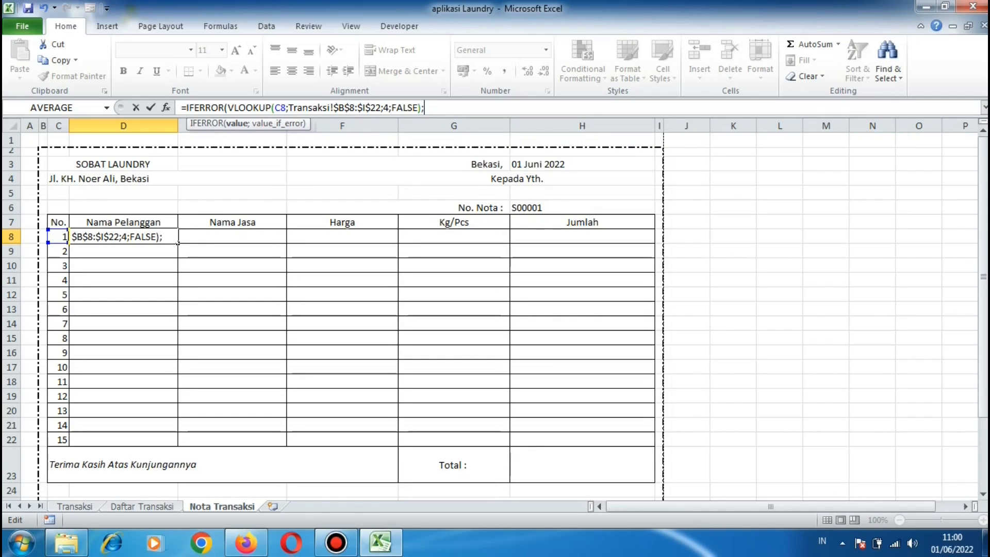
pyautogui.write(';')
pyautogui.write('"")')
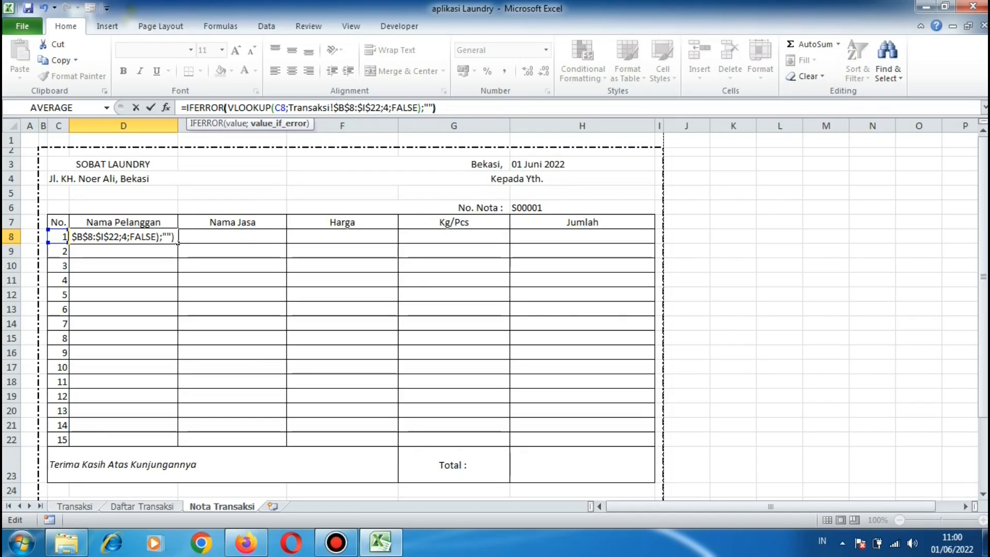
pyautogui.press('Return')
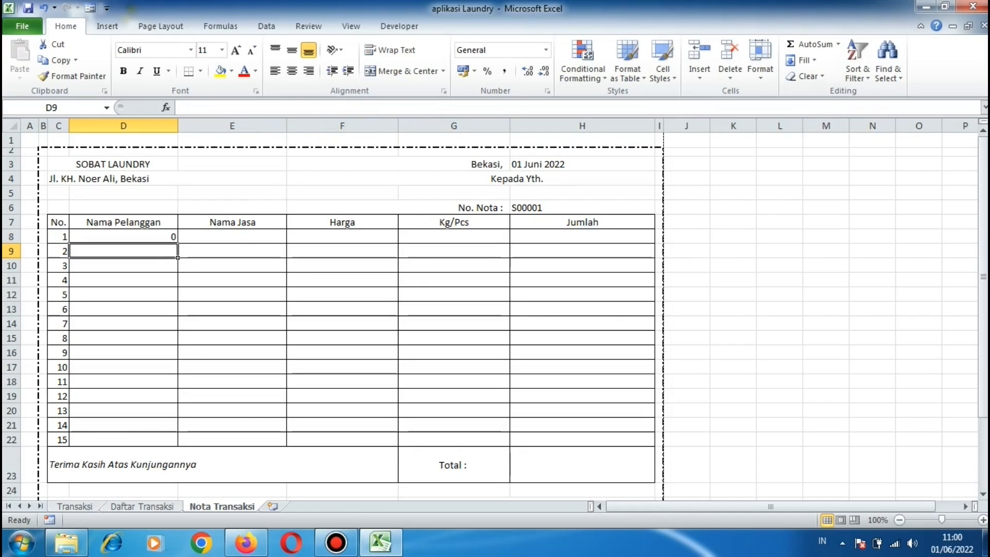
# Fill the D8 lookup formula across the first receipt row through the Jumlah cell H8.
pyautogui.press('Up')
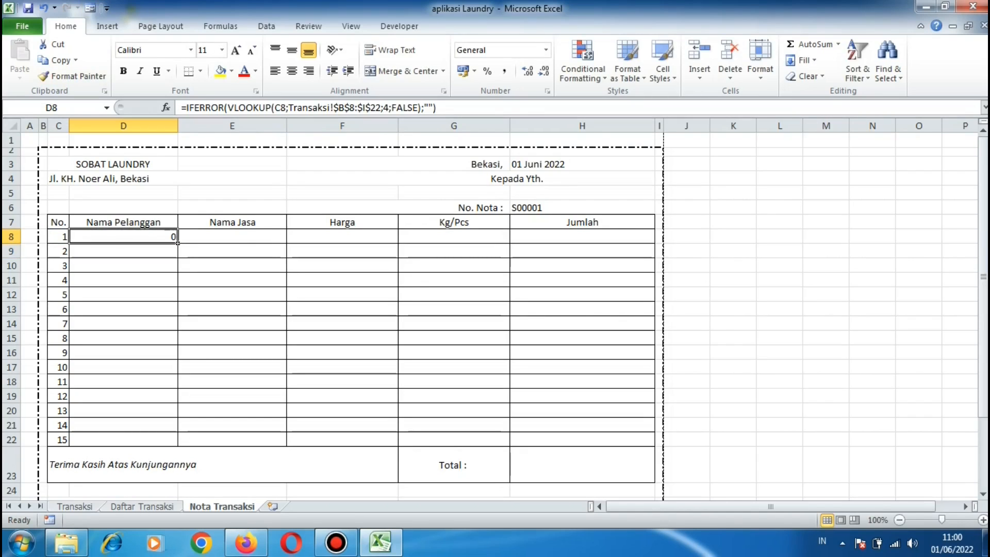
pyautogui.moveTo(177, 243); pyautogui.dragTo(653, 243)
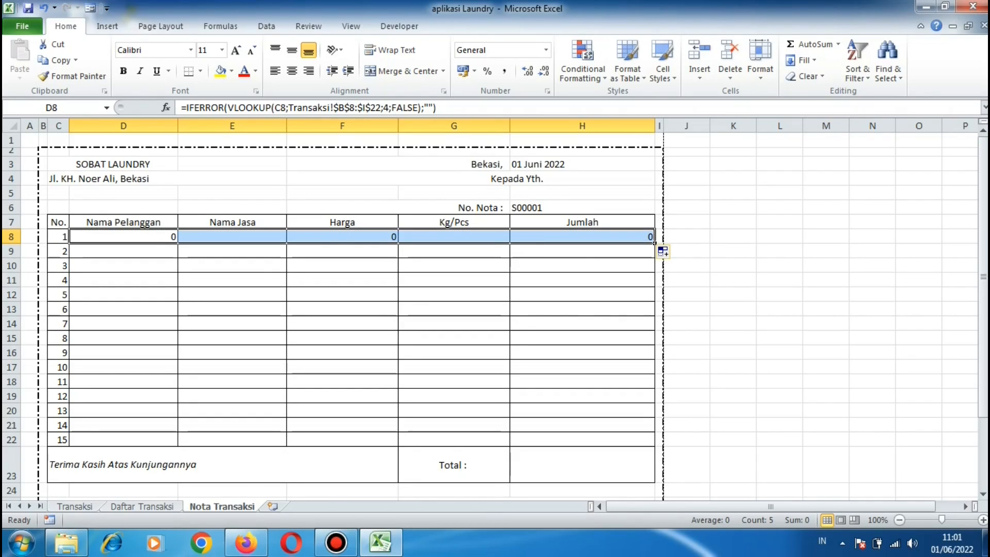
pyautogui.press('Tab')
pyautogui.press('Down')
pyautogui.press('Down')
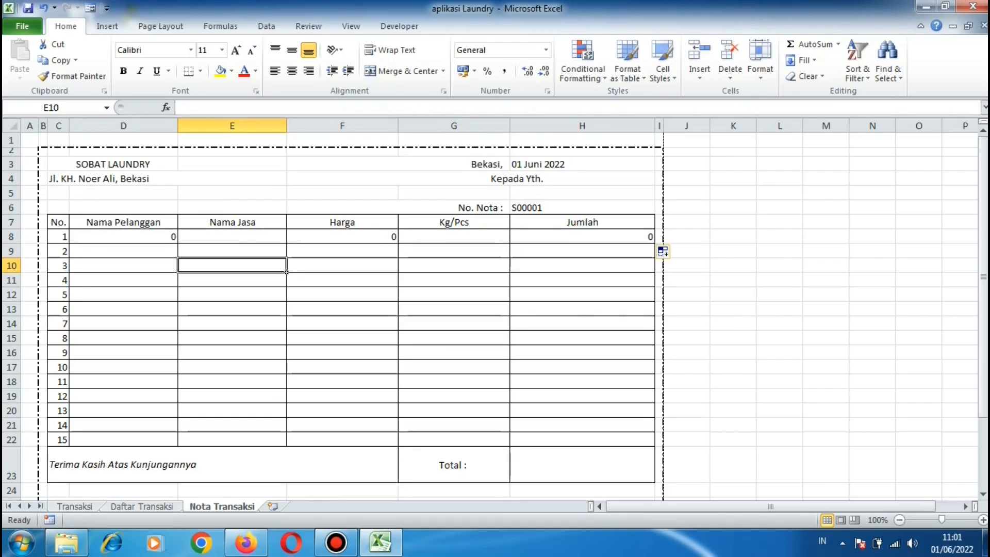
# Change the VLOOKUP column index in the first Nama Jasa cell E8 to 5.
pyautogui.press('Up')
pyautogui.press('Up')
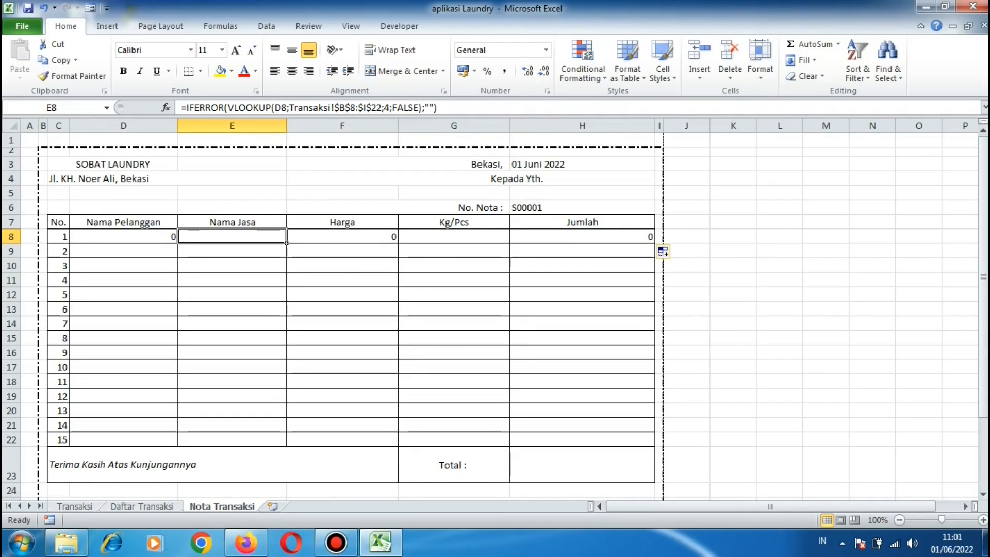
pyautogui.click(390, 108)
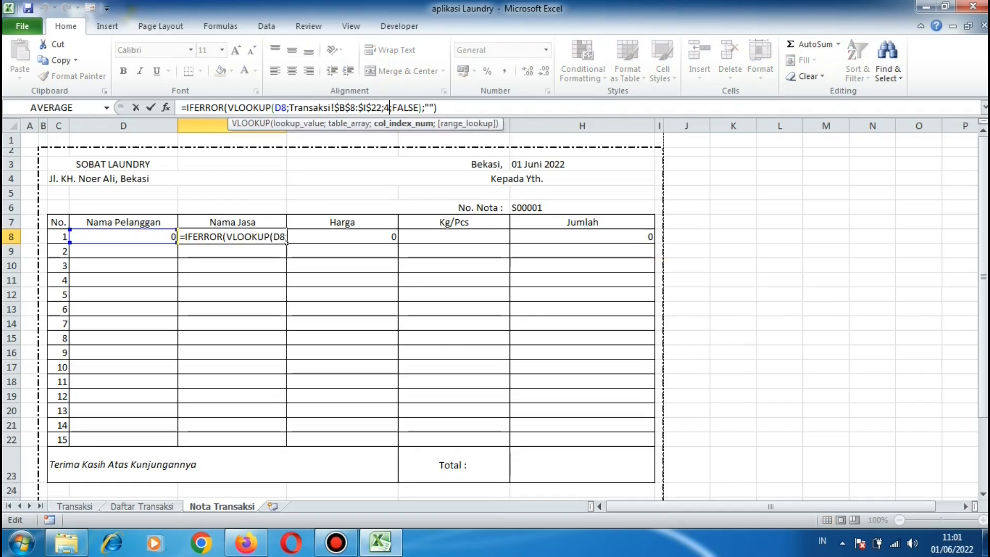
pyautogui.press('BackSpace')
pyautogui.write('5')
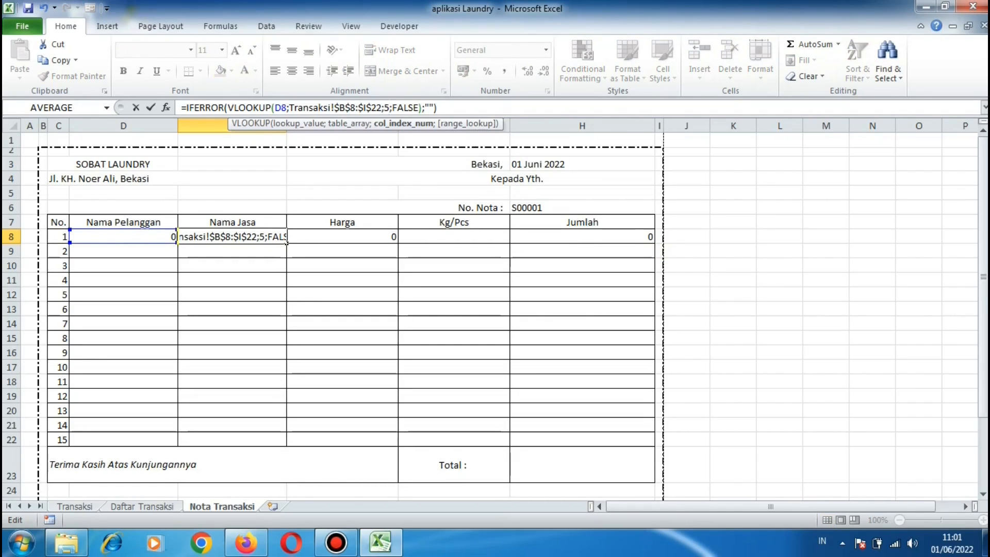
pyautogui.press('Return')
# Change the VLOOKUP column index in the first Harga cell F8 to 6.
pyautogui.press('Up')
pyautogui.press('Right')
pyautogui.click(390, 108)
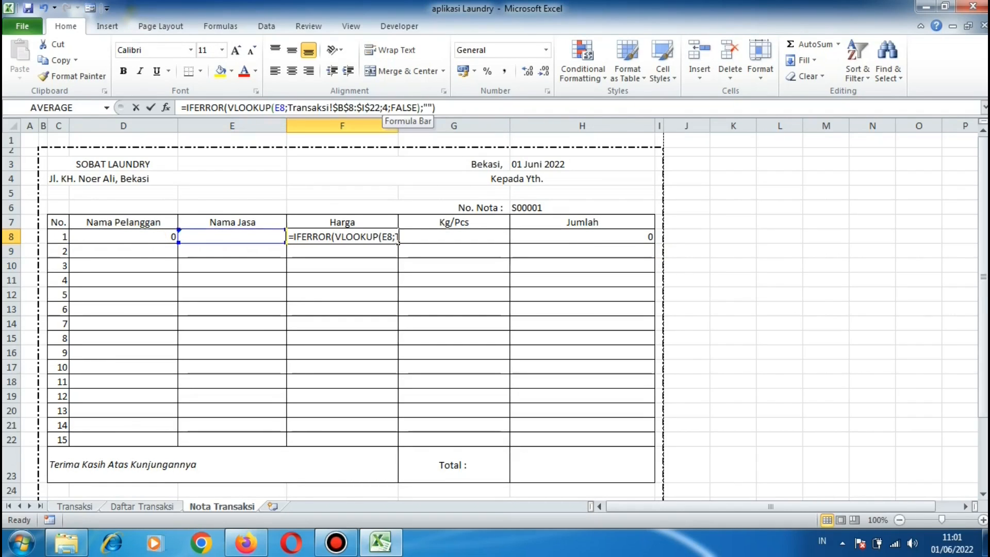
pyautogui.press('BackSpace')
pyautogui.write('6')
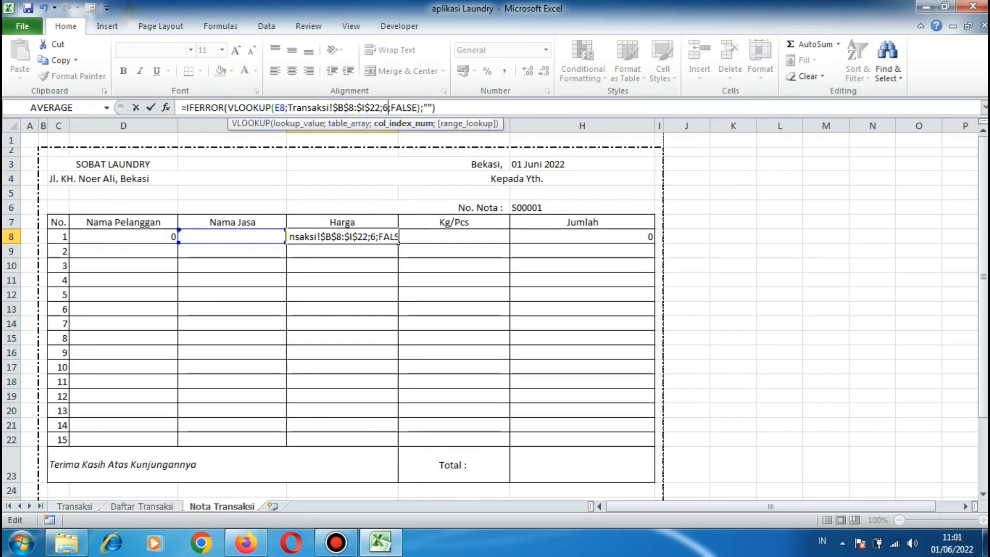
pyautogui.press('Return')
# Change the VLOOKUP column index in the first Kg/Pcs cell G8 to 7.
pyautogui.press('Right')
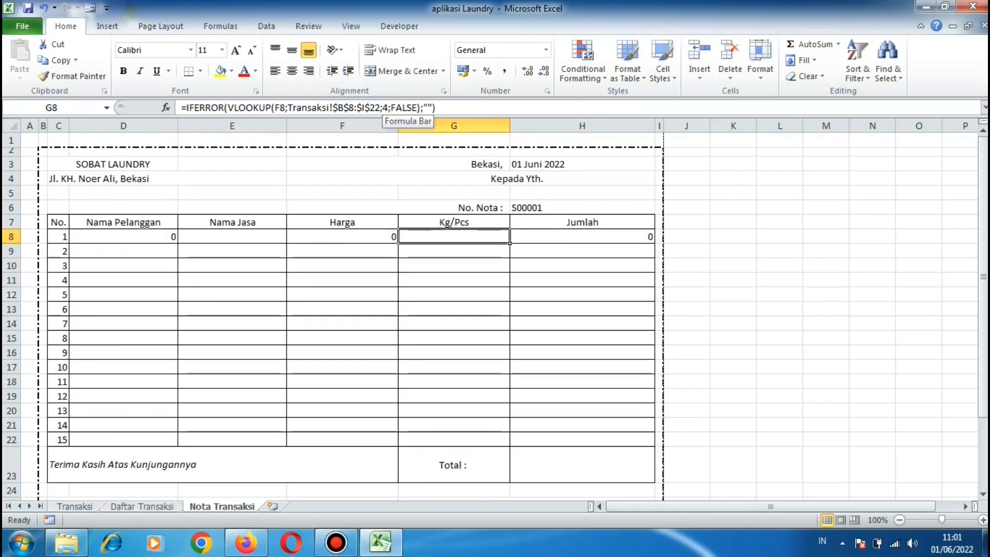
pyautogui.click(387, 107)
pyautogui.press('BackSpace')
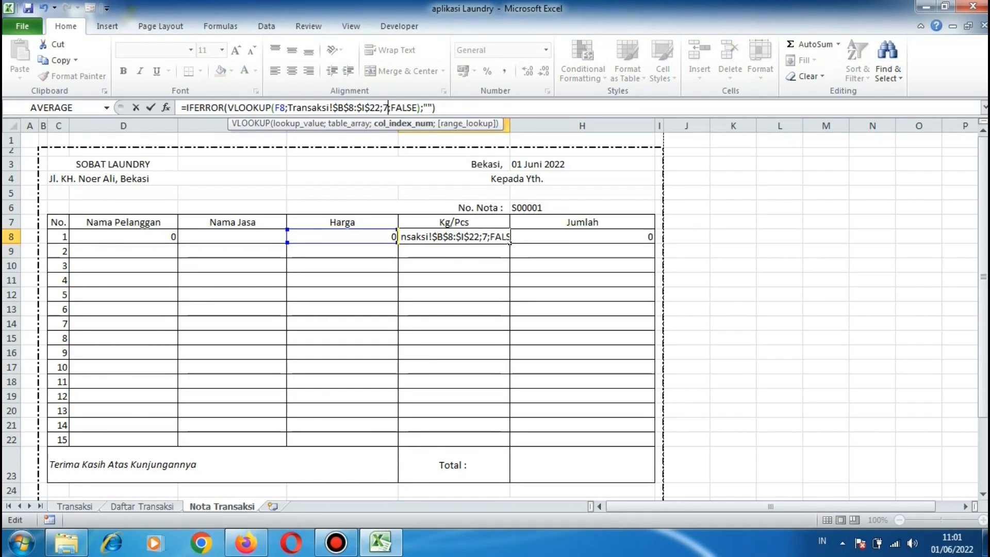
pyautogui.press('Return')
# Change the VLOOKUP column index in the first Jumlah cell H8 to 8.
pyautogui.press('Up')
pyautogui.press('Right')
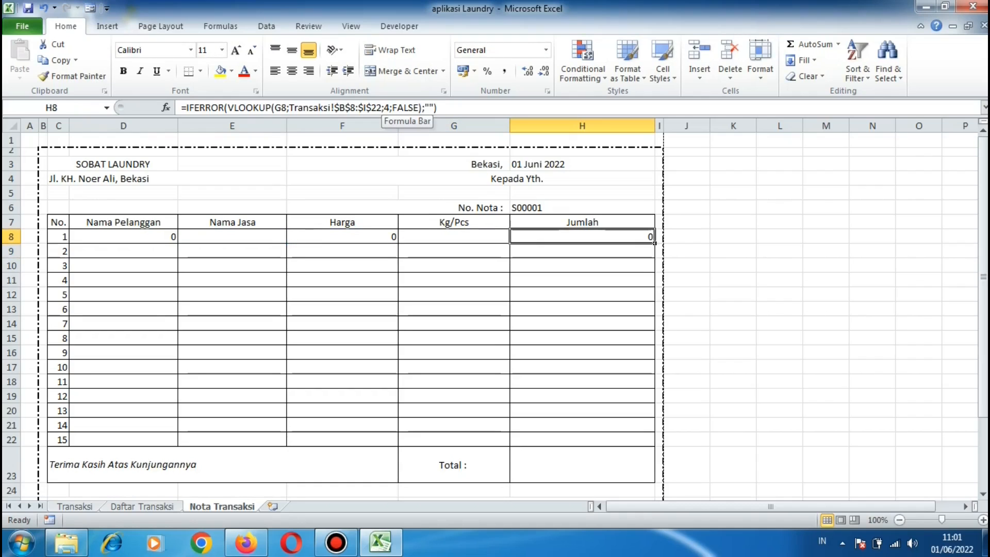
pyautogui.click(389, 107)
pyautogui.press('BackSpace')
pyautogui.write('8')
pyautogui.press('Return')
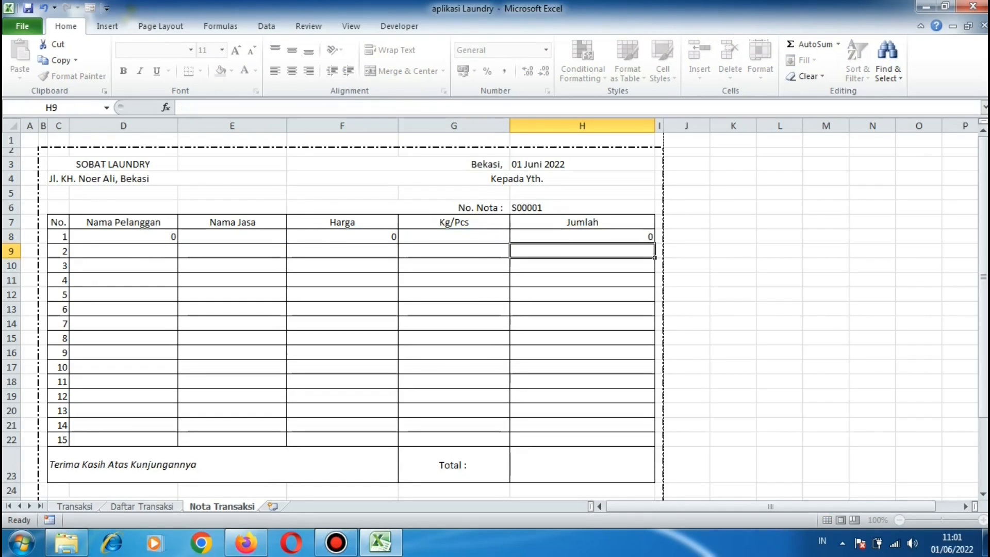
# Enter the formula =SUM(H8:H22) in the Total cell H23 of the receipt.
pyautogui.click(582, 465)
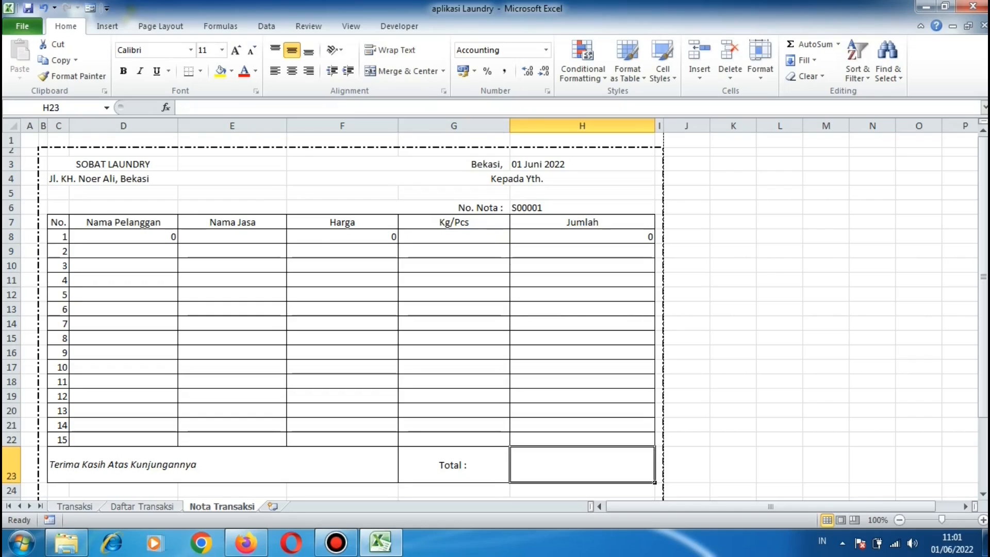
pyautogui.write('=')
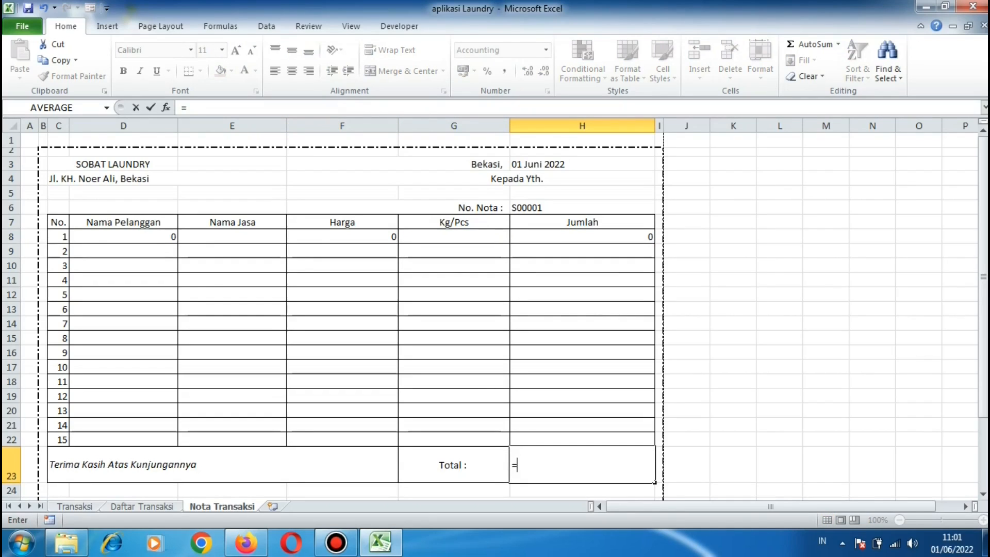
pyautogui.write('SUM')
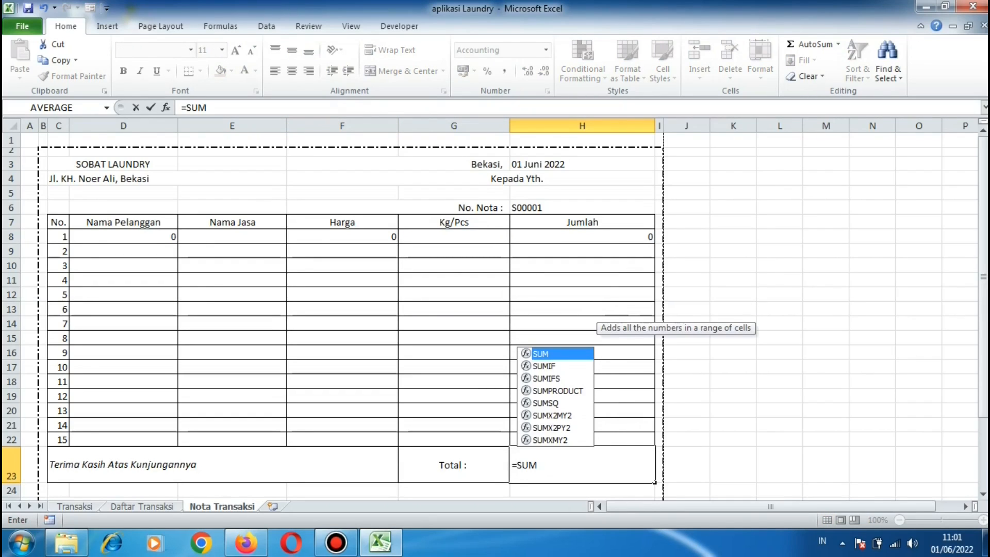
pyautogui.write('(')
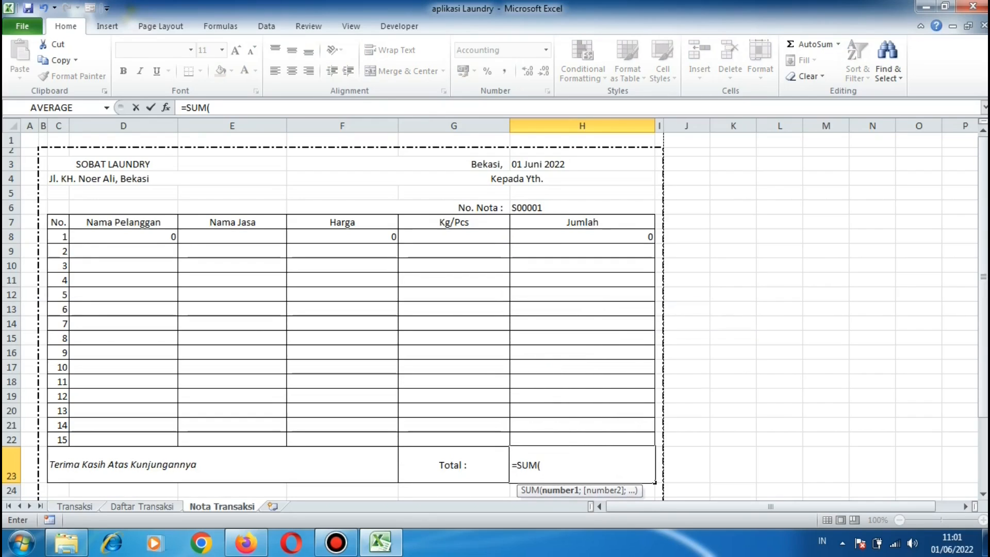
pyautogui.write('H8:')
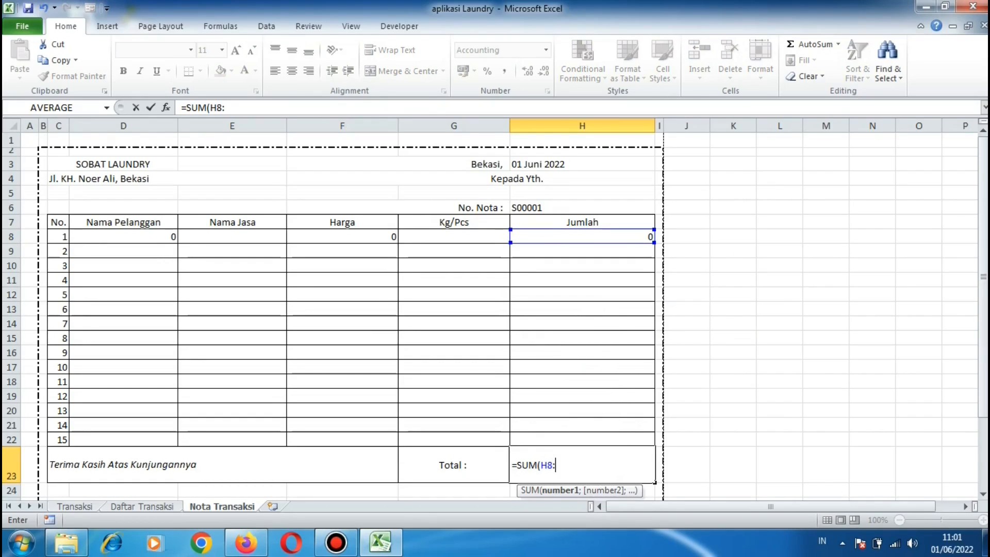
pyautogui.write('H')
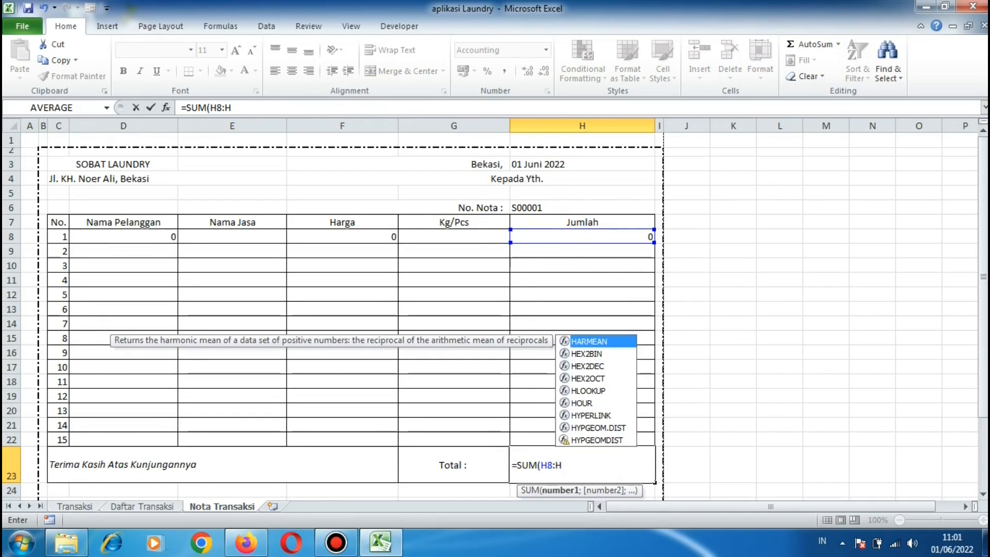
pyautogui.write('22')
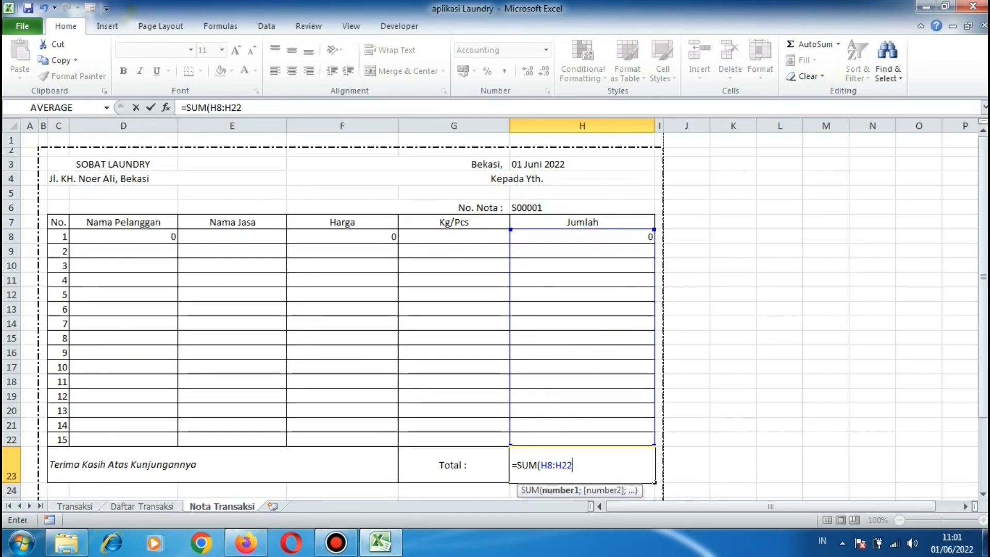
pyautogui.write(')')
pyautogui.press('Return')
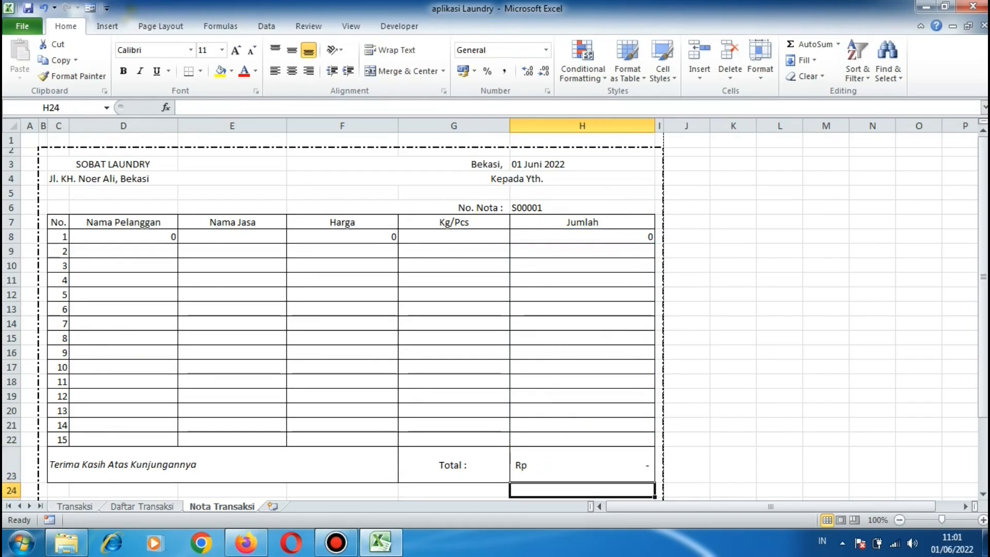
pyautogui.hotkey('alt', 'Tab')
pyautogui.hotkey('alt', 'Tab')
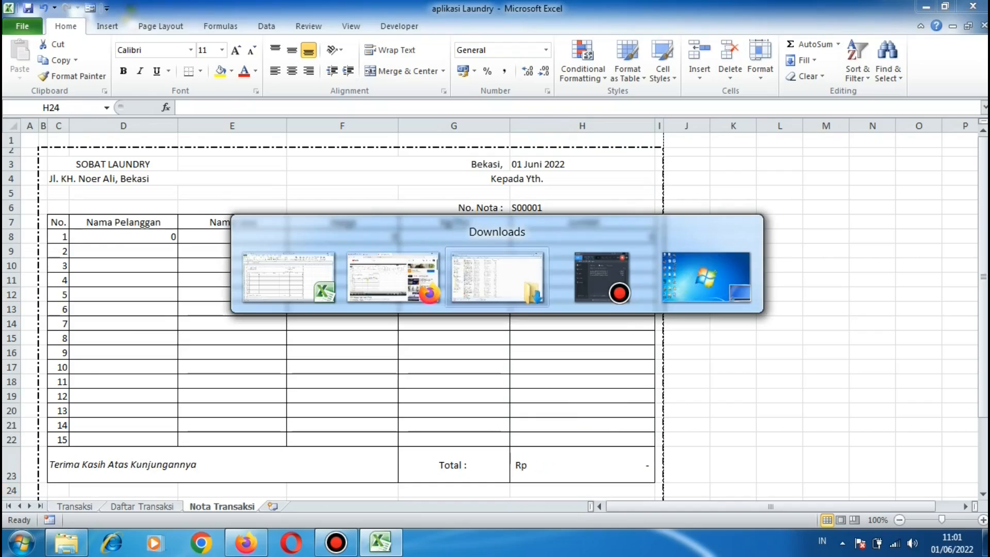
pyautogui.hotkey('alt', 'Tab')
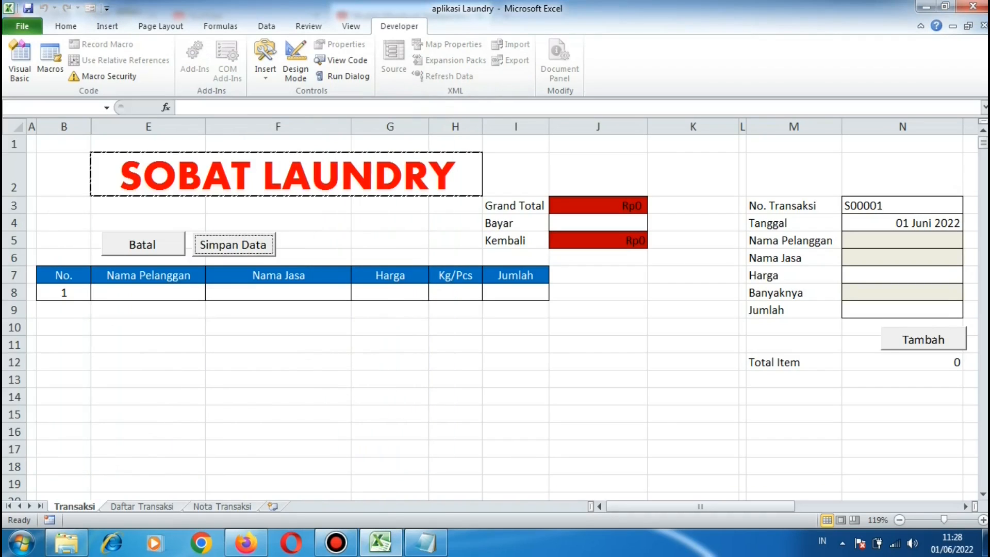
# Copy all the macro code from the sc laundry Notepad file into the Sheet1 (Transaksi) code module, and close the Visual Basic editor.
pyautogui.hotkey('alt', 'F11')
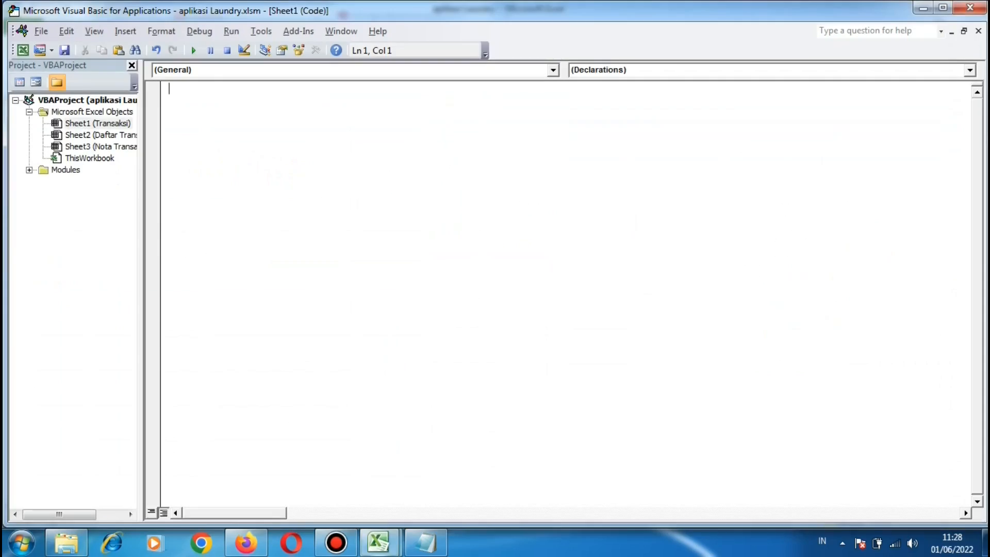
pyautogui.click(426, 542)
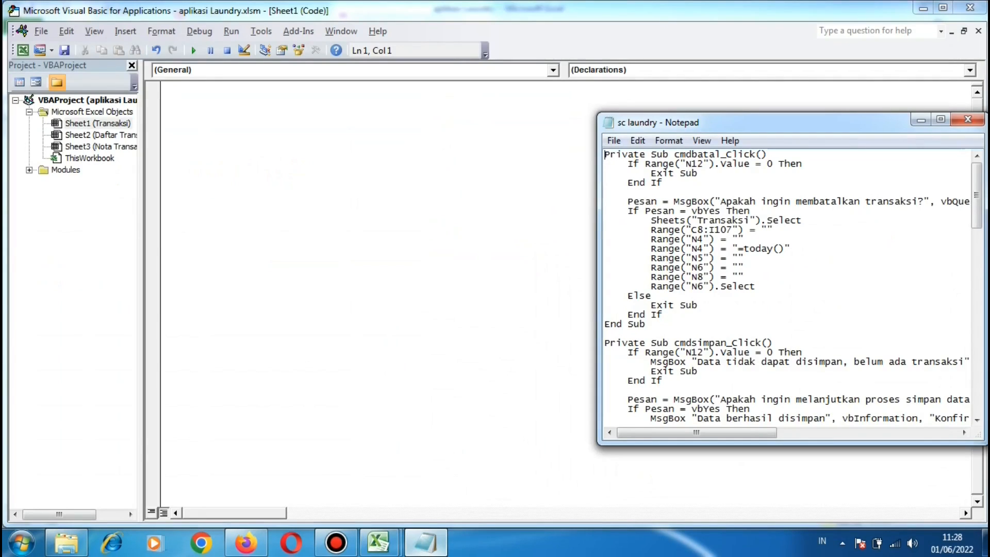
pyautogui.moveTo(605, 154); pyautogui.dragTo(646, 390)
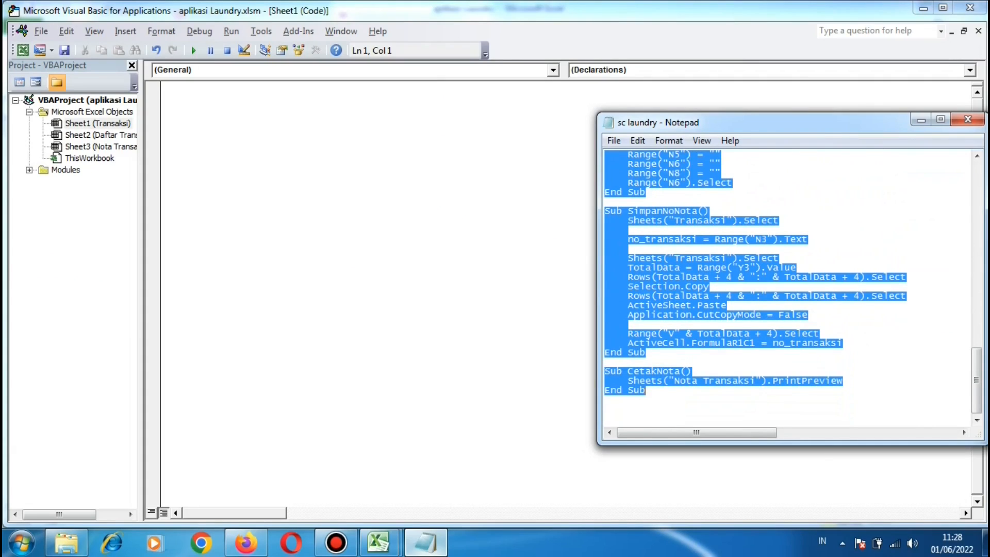
pyautogui.click(169, 89)
pyautogui.hotkey('ctrl', 'v')
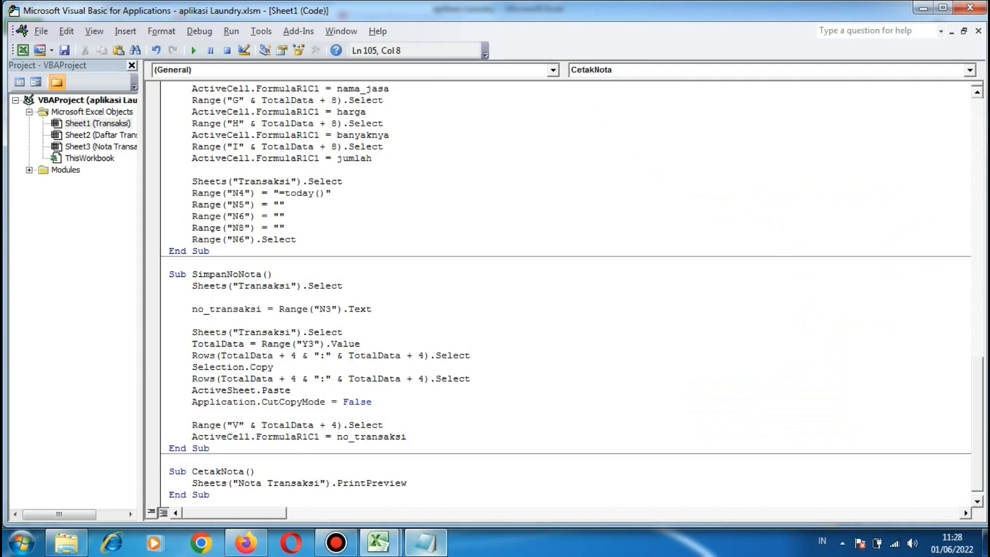
pyautogui.click(969, 8)
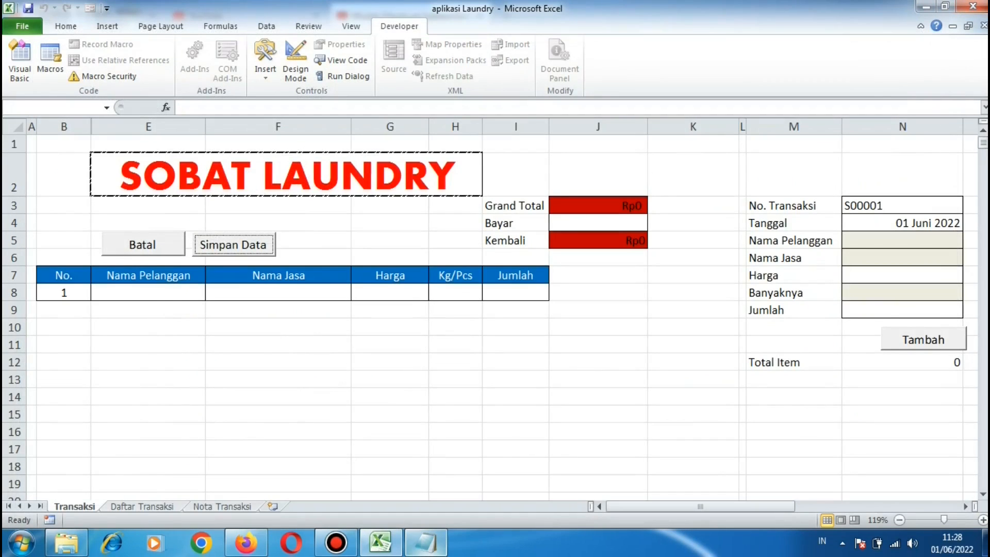
pyautogui.hotkey('alt', 'Tab')
pyautogui.hotkey('alt', 'Tab')
pyautogui.hotkey('alt', 'Tab')
pyautogui.hotkey('alt', 'Tab')
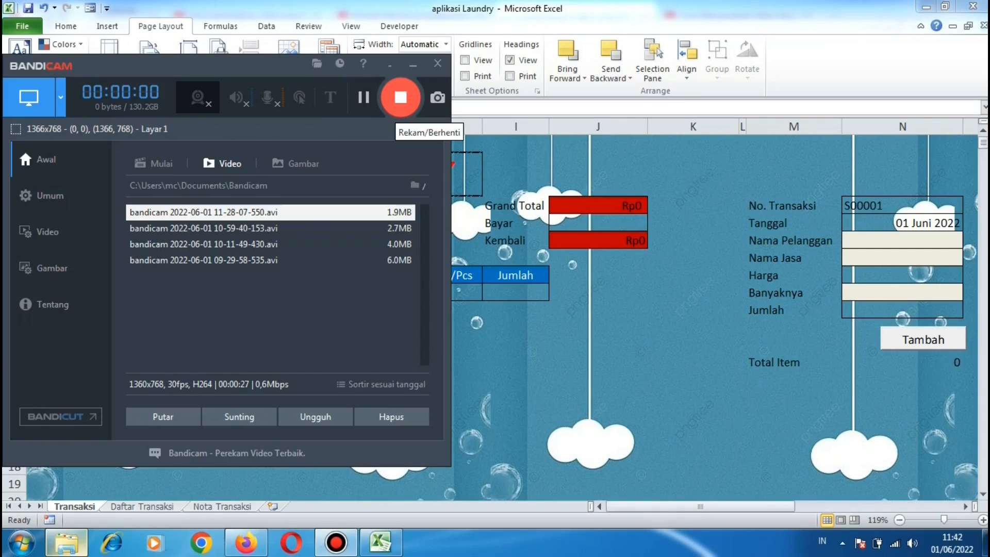
pyautogui.click(413, 65)
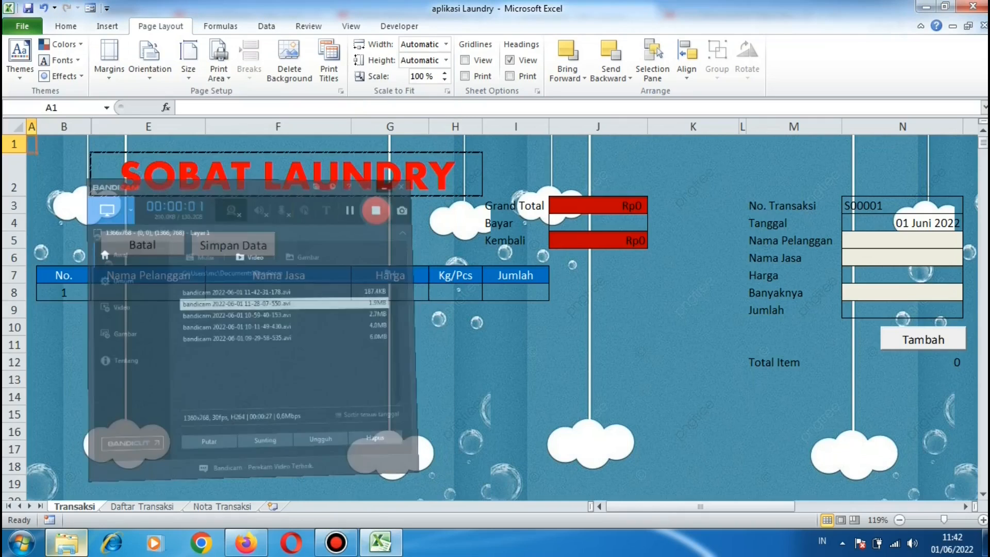
# Enter the customer's name under Nama Pelanggan and choose Cuci Seterika Expres as the Nama Jasa on the Transaksi sheet.
pyautogui.click(902, 240)
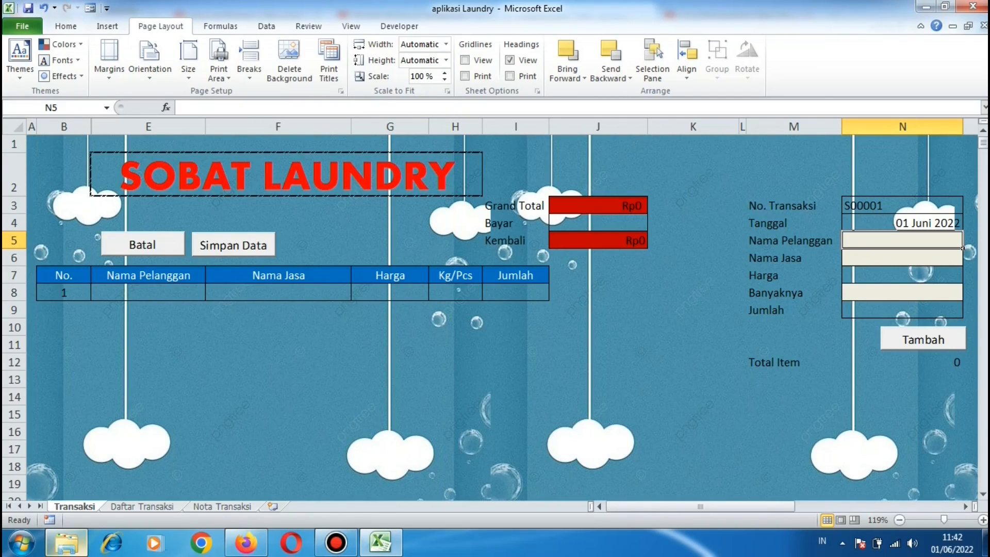
pyautogui.write('Arif')
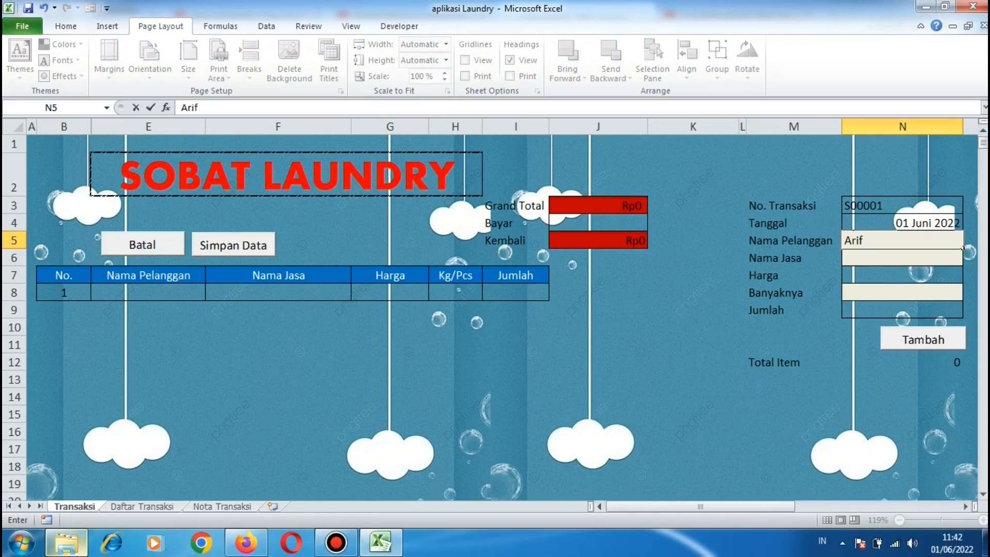
pyautogui.press('Return')
pyautogui.click(969, 259)
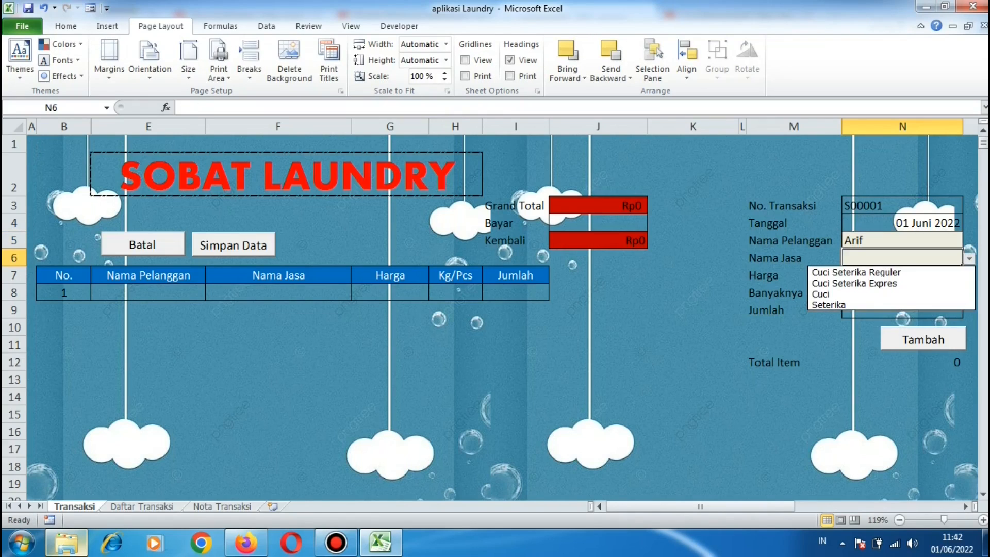
pyautogui.click(855, 283)
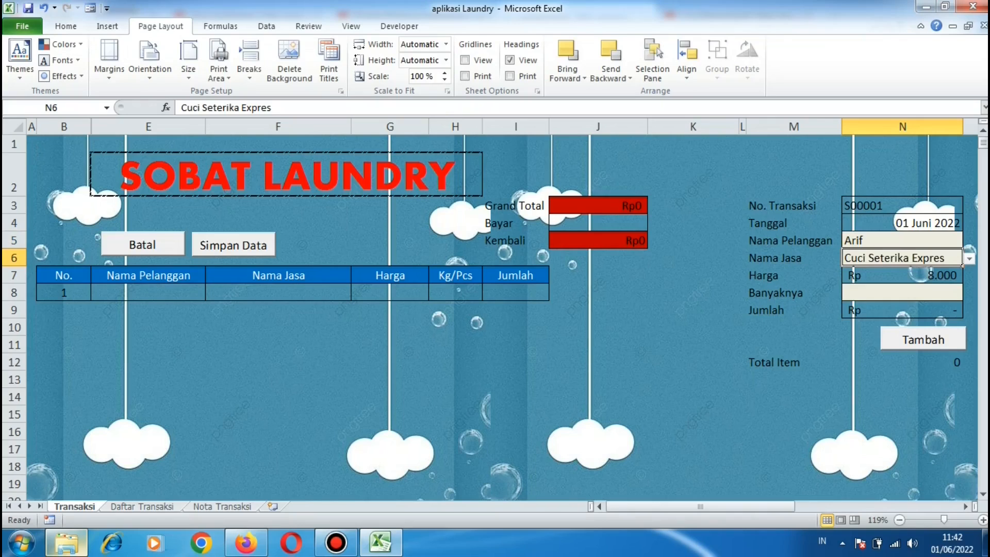
# Set Banyaknya to 2 and add the item to the transaction table.
pyautogui.click(902, 292)
pyautogui.write('2')
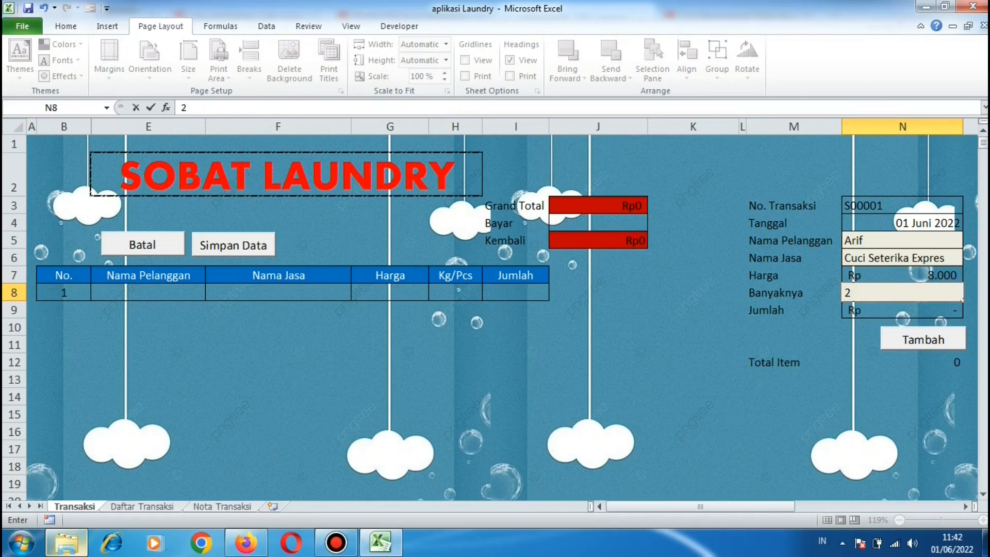
pyautogui.press('Return')
pyautogui.click(923, 339)
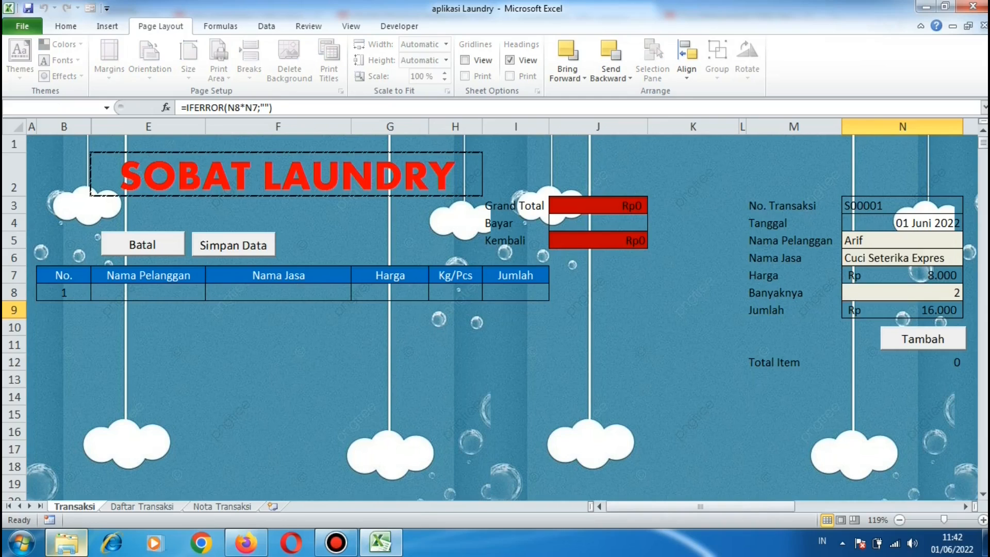
# Enter a payment of Rp 20.000 in the Bayar cell J4.
pyautogui.click(598, 223)
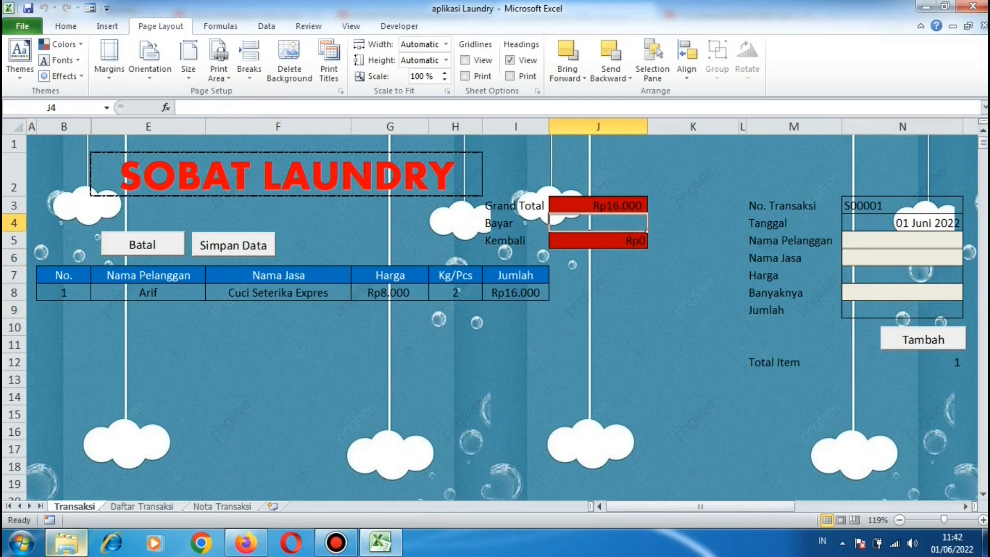
pyautogui.write('20')
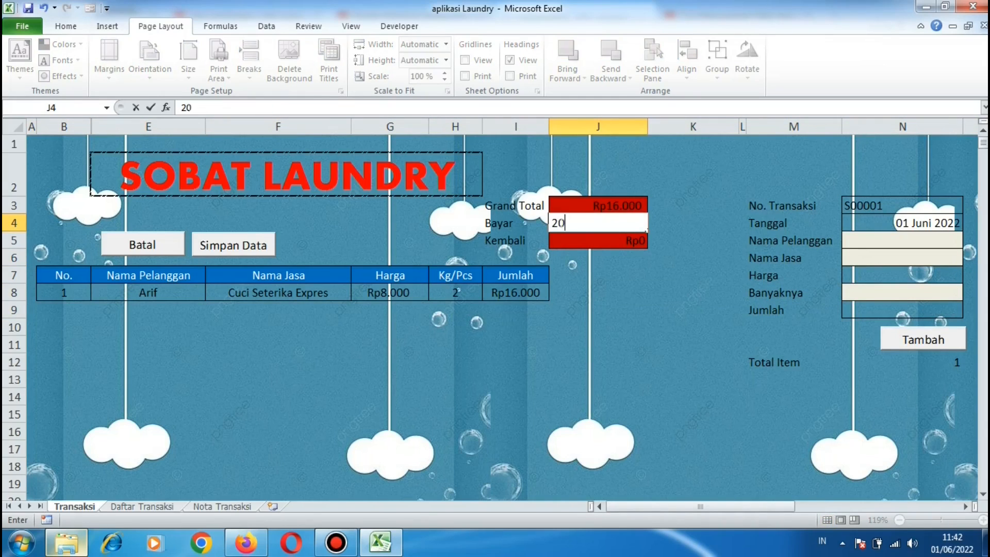
pyautogui.write('.00000')
pyautogui.press('Return')
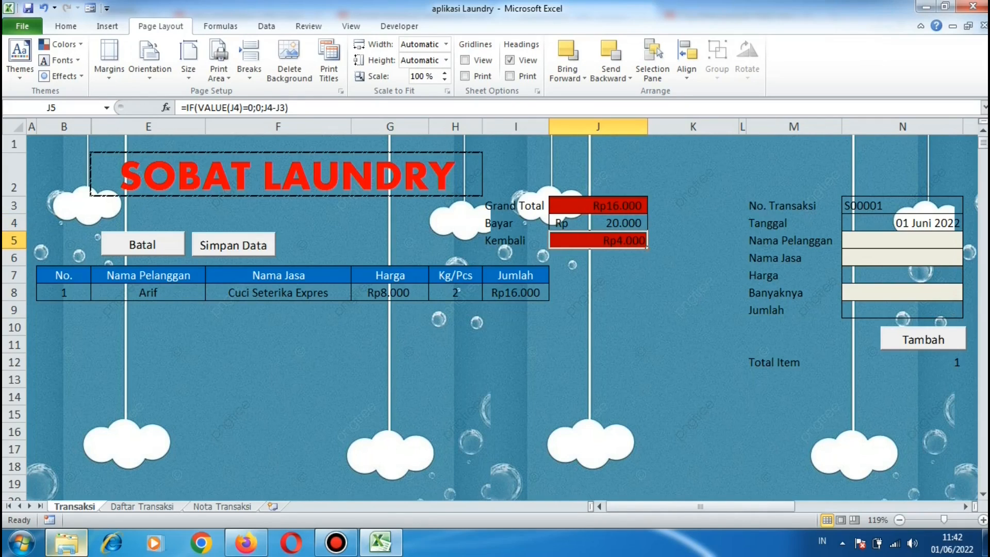
# Save the Rp 20.000 payment transaction, confirm it, and close the print preview of its laundry receipt.
pyautogui.click(233, 244)
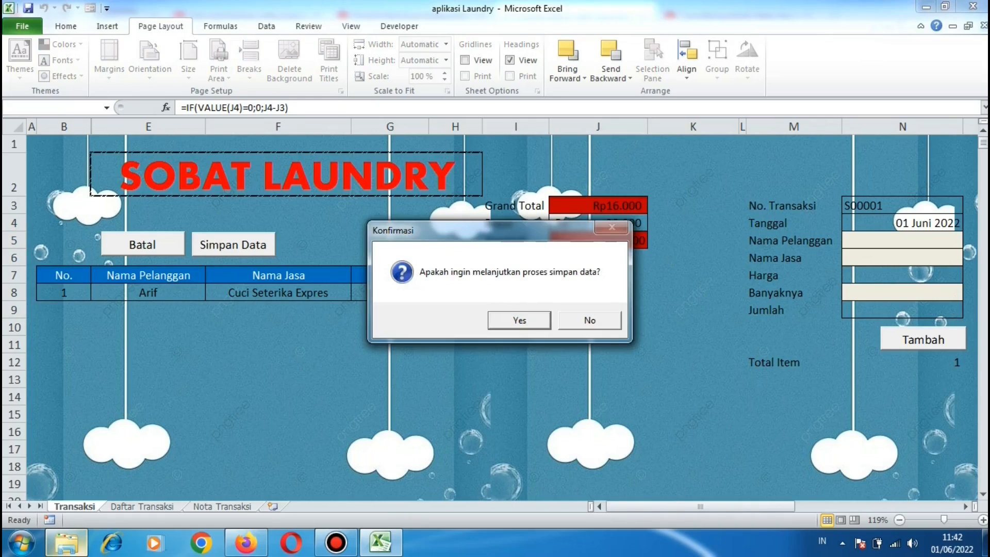
pyautogui.press('Return')
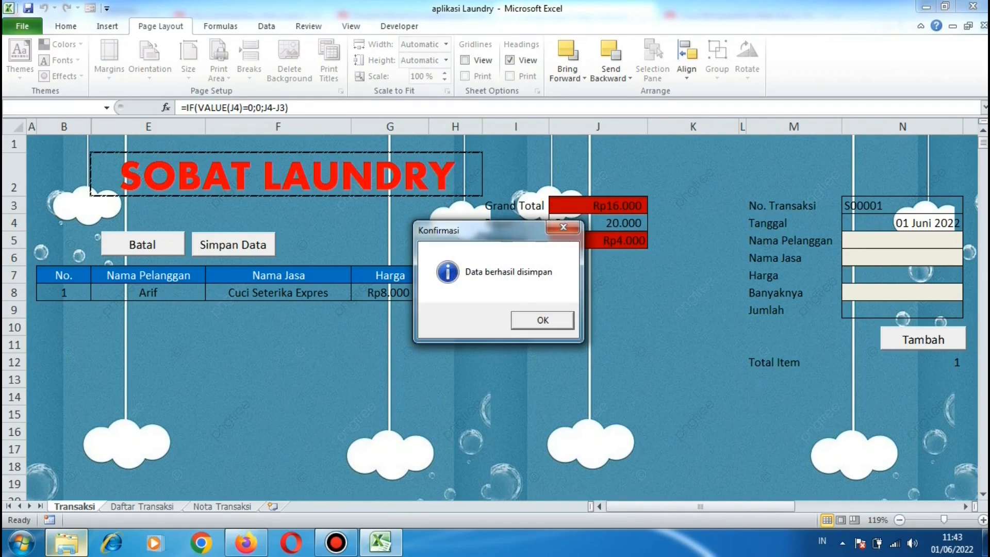
pyautogui.press('Return')
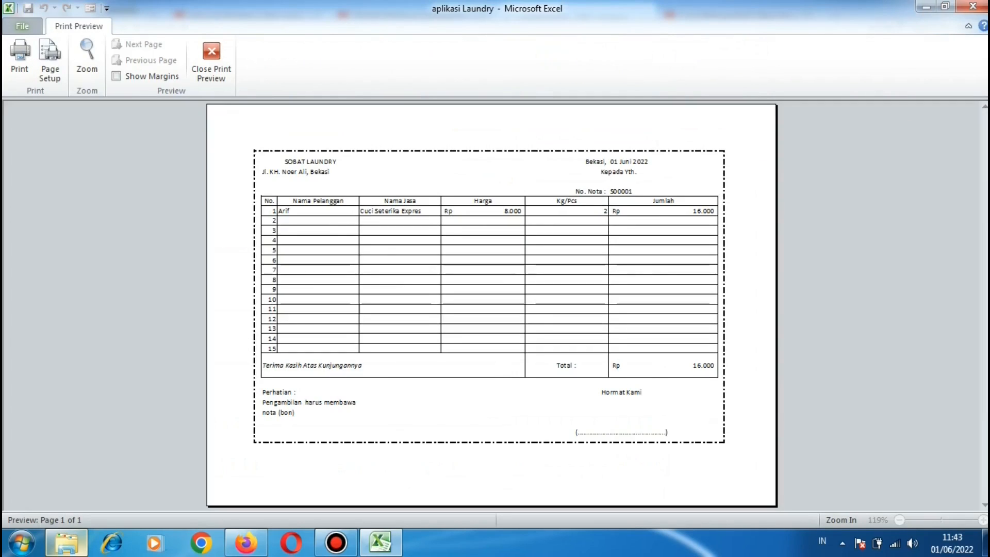
pyautogui.click(211, 57)
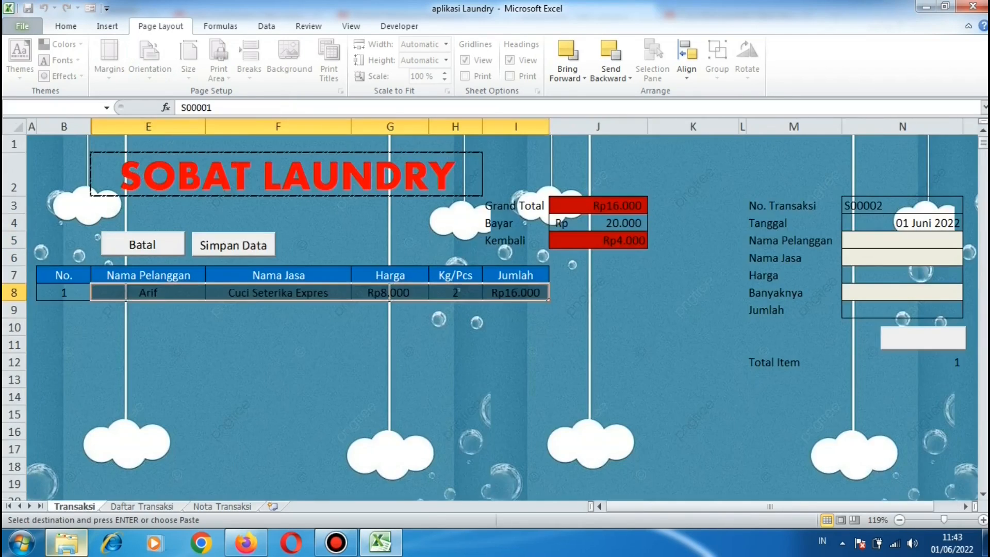
# Check the first saved transaction's record on the Daftar Transaksi sheet.
pyautogui.click(141, 507)
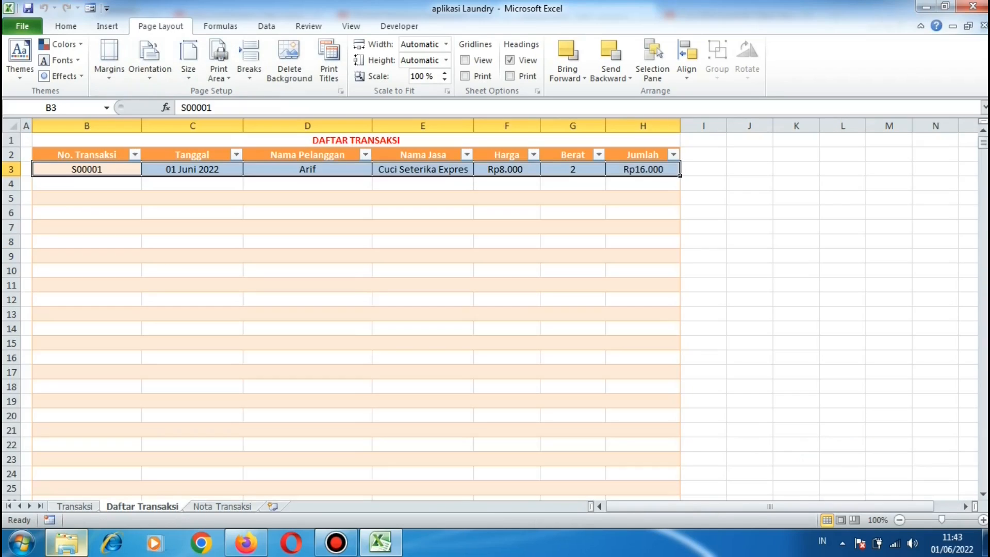
pyautogui.click(192, 241)
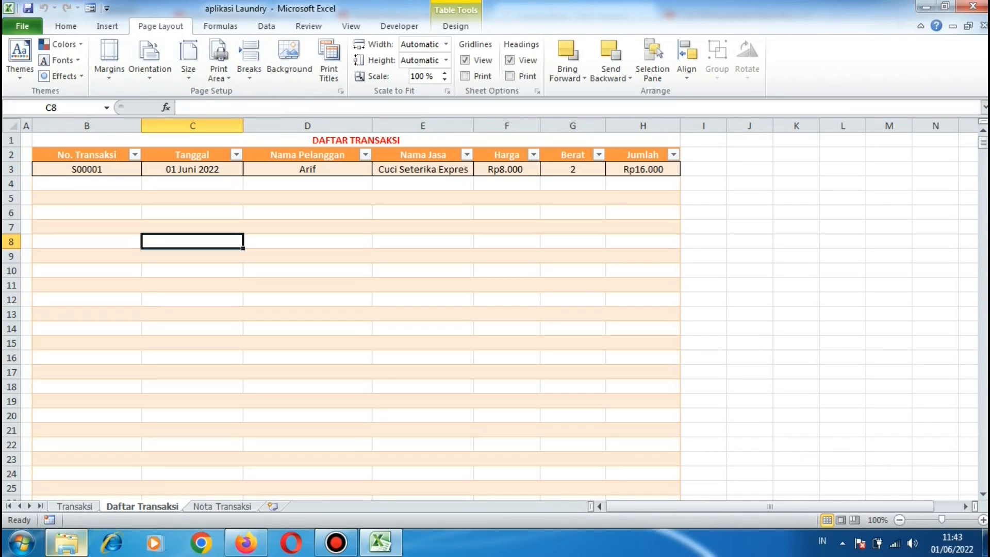
pyautogui.click(86, 199)
pyautogui.click(87, 205)
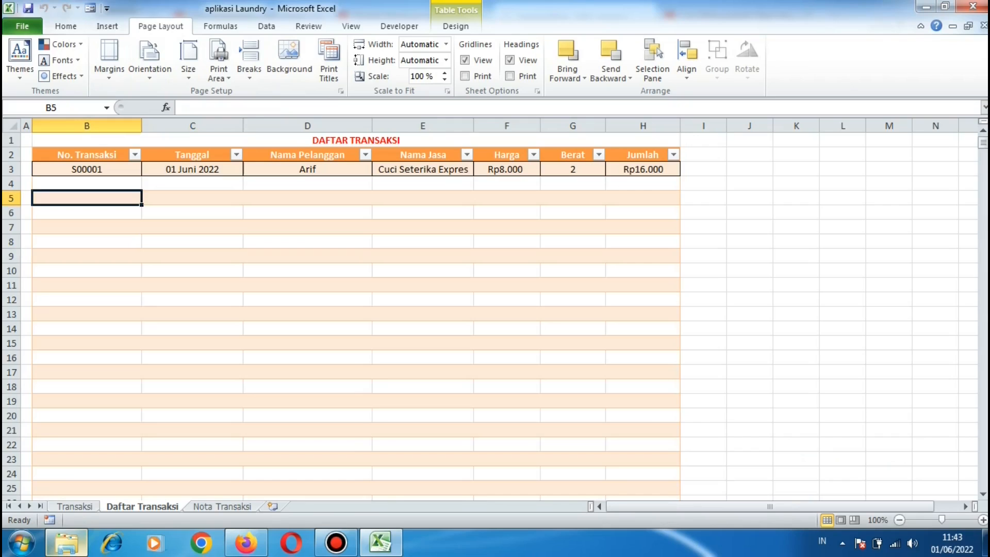
# On the Transaksi sheet, enter the second customer's name under Nama Pelanggan and choose Seterika as the Nama Jasa.
pyautogui.click(75, 506)
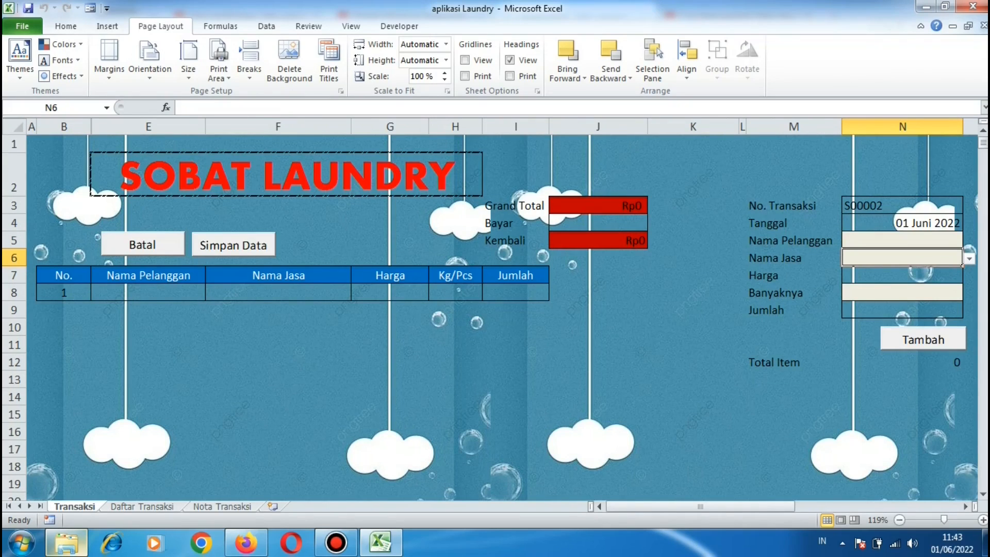
pyautogui.click(902, 240)
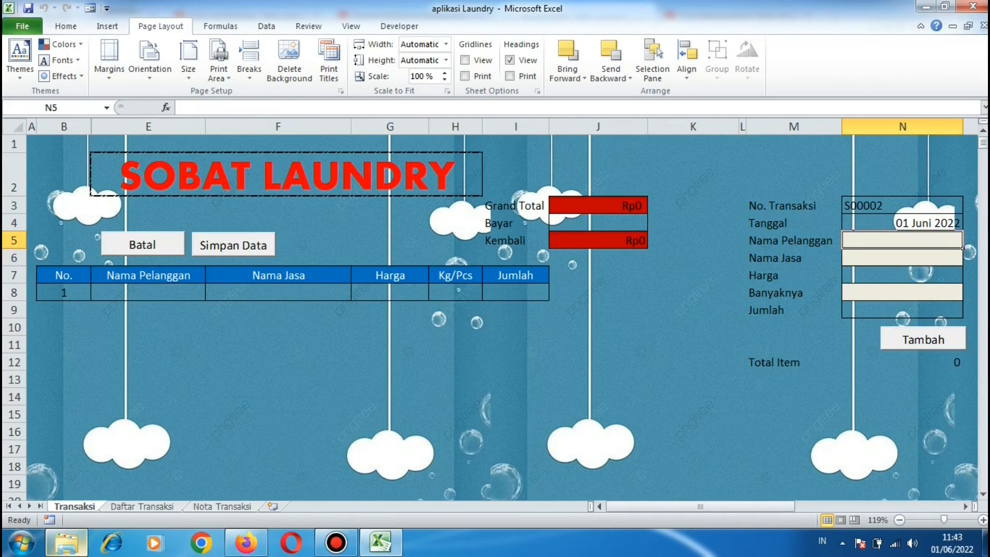
pyautogui.write('Dea')
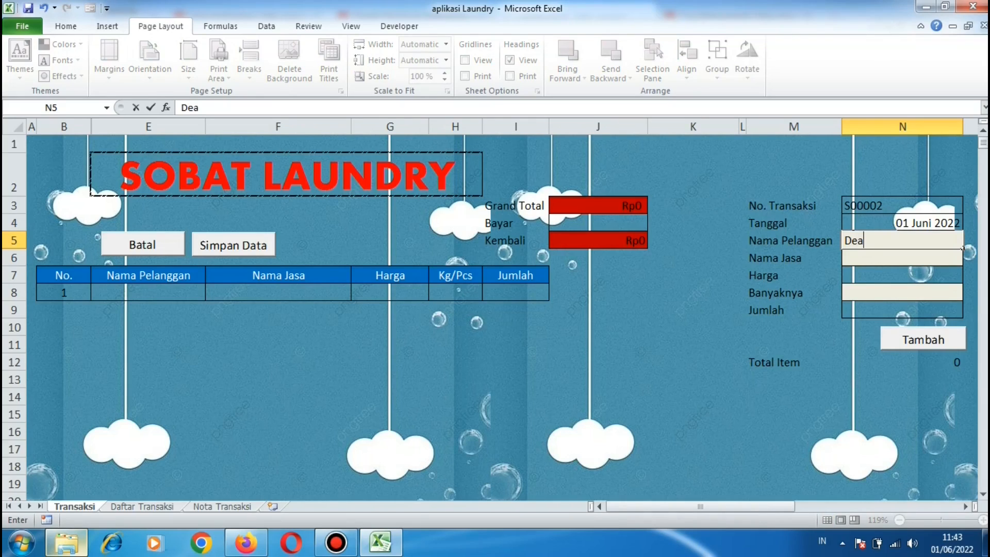
pyautogui.press('Return')
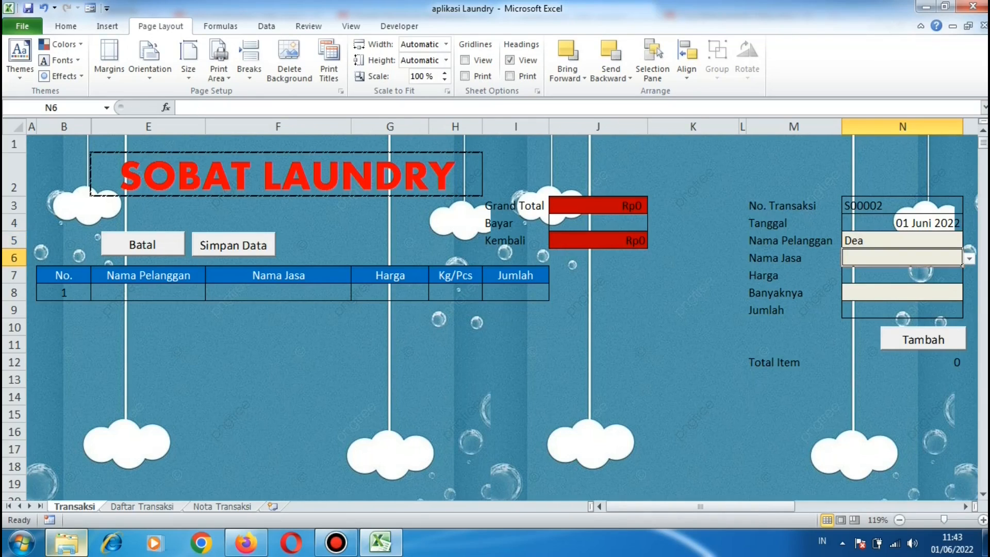
pyautogui.hotkey('alt', 'Down')
pyautogui.press('Down')
pyautogui.press('Down')
pyautogui.press('Down')
pyautogui.press('Down')
pyautogui.press('Return')
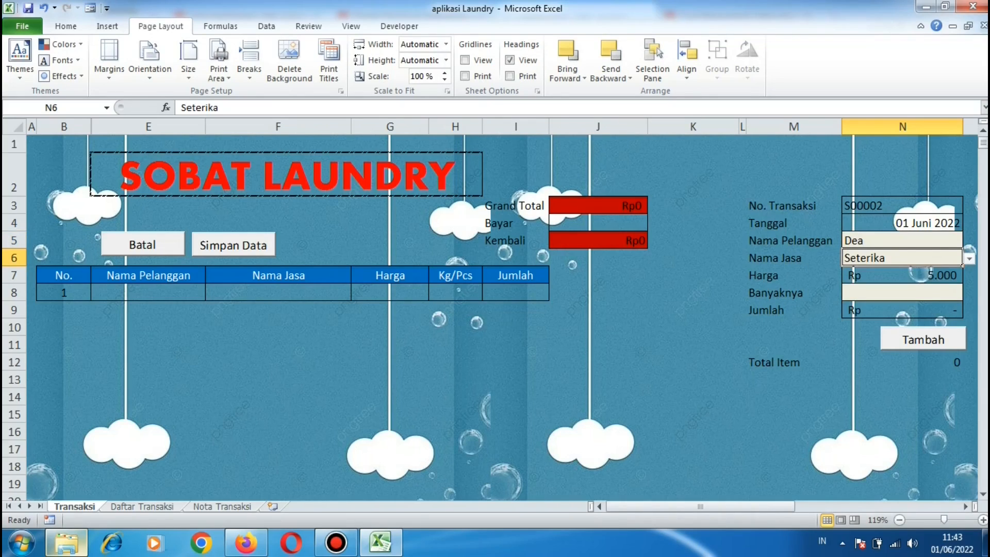
# Set Banyaknya to 5 and add the Seterika item to the transaction table.
pyautogui.press('Return')
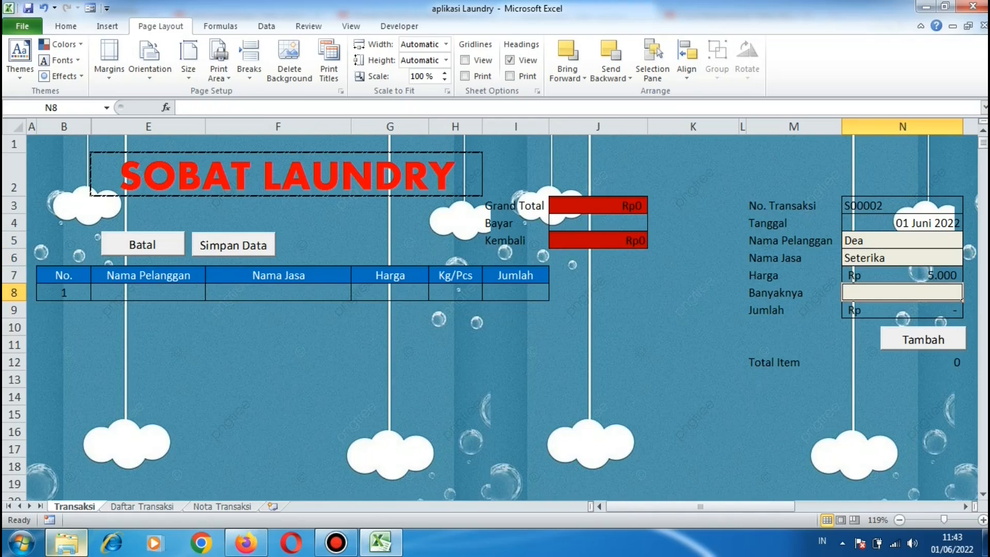
pyautogui.write('5')
pyautogui.press('Return')
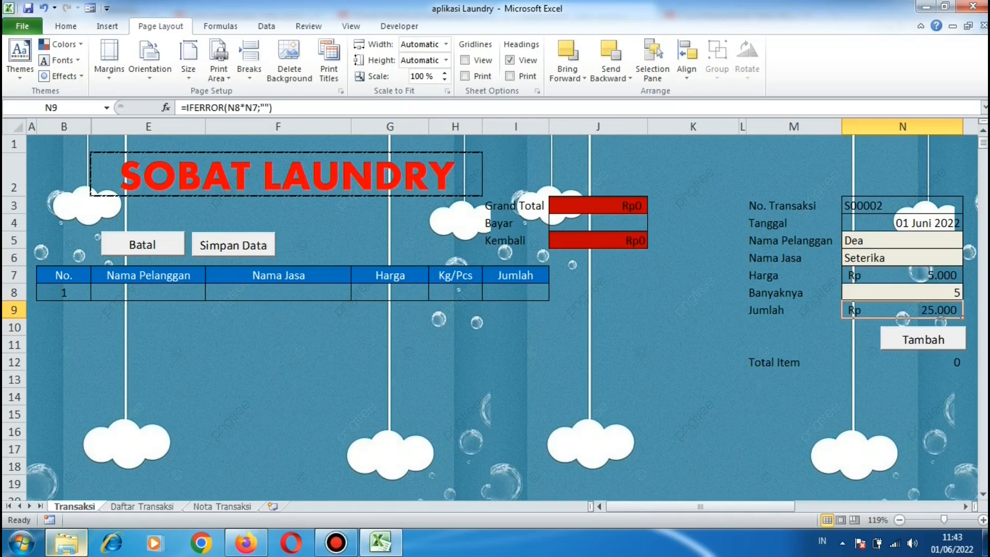
pyautogui.click(922, 339)
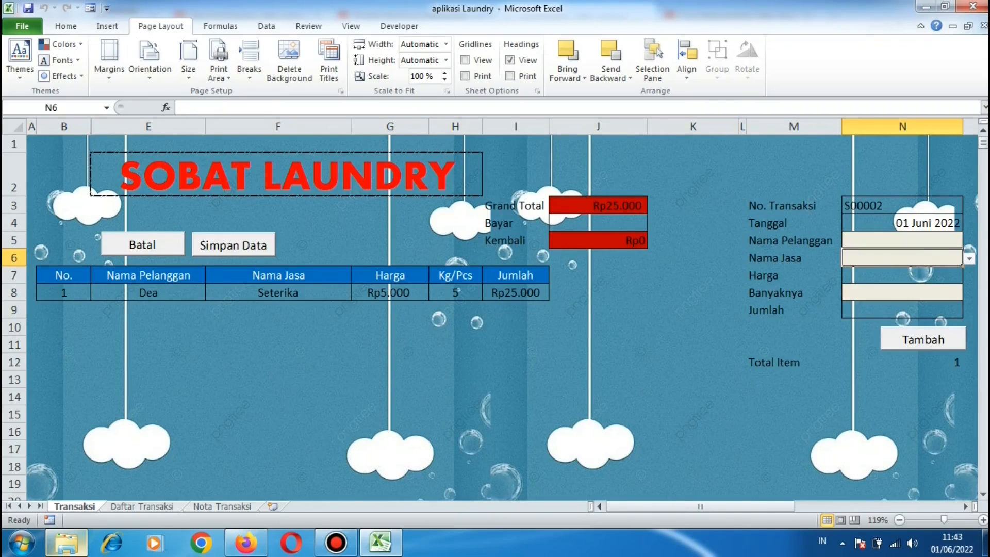
# Enter a payment of Rp 50.000 in the Bayar cell J4.
pyautogui.click(598, 223)
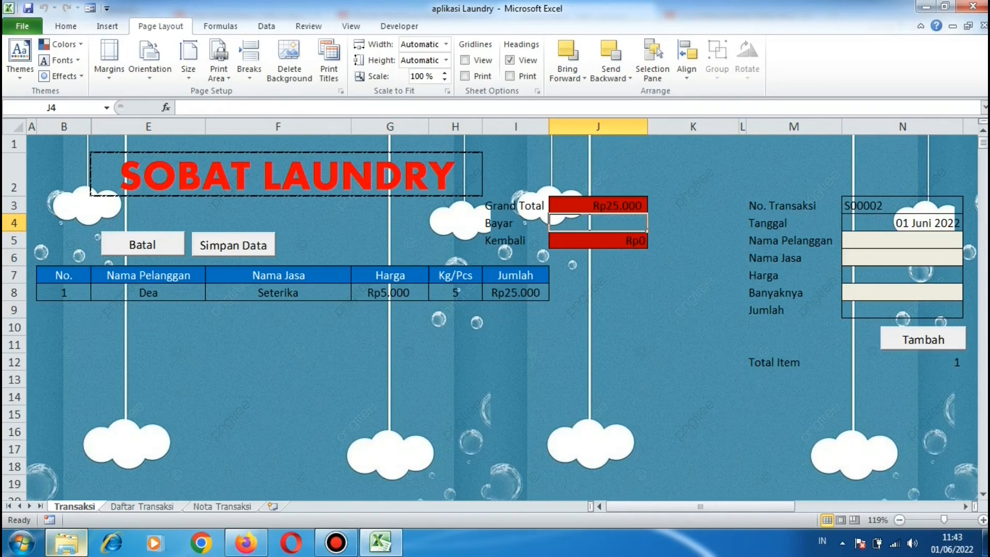
pyautogui.write('50.00')
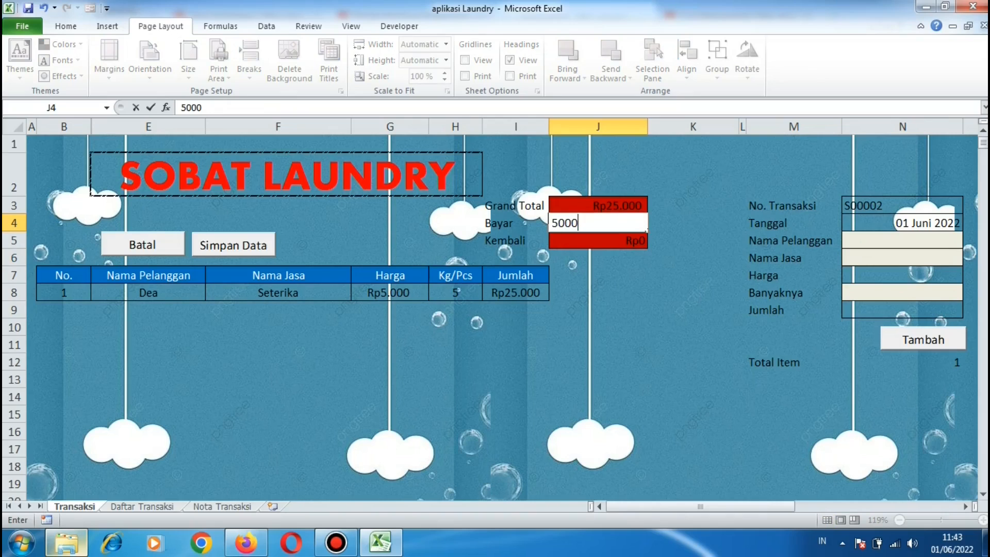
pyautogui.write('0')
pyautogui.press('Return')
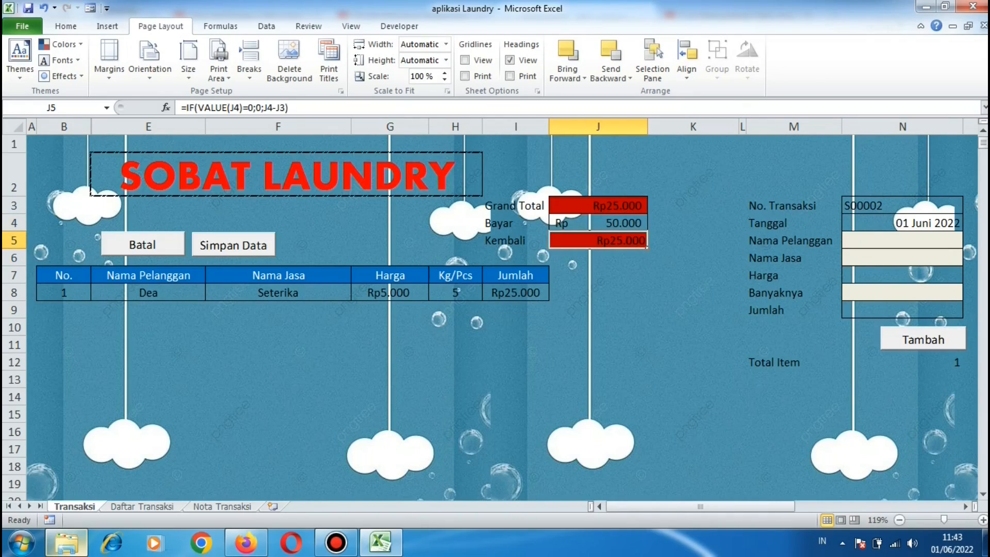
# Save the Seterika transaction, confirm it, and close the print preview of the second receipt.
pyautogui.click(233, 244)
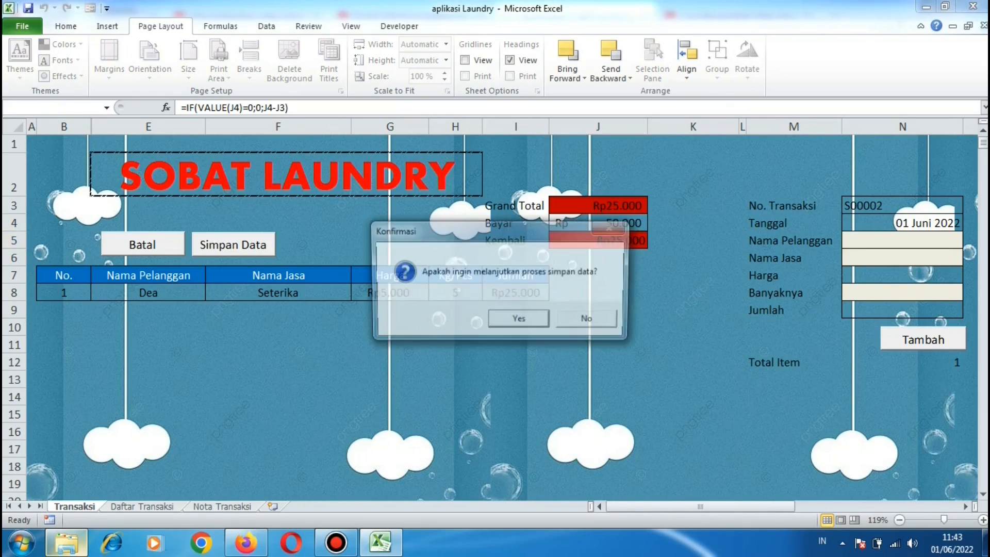
pyautogui.press('Return')
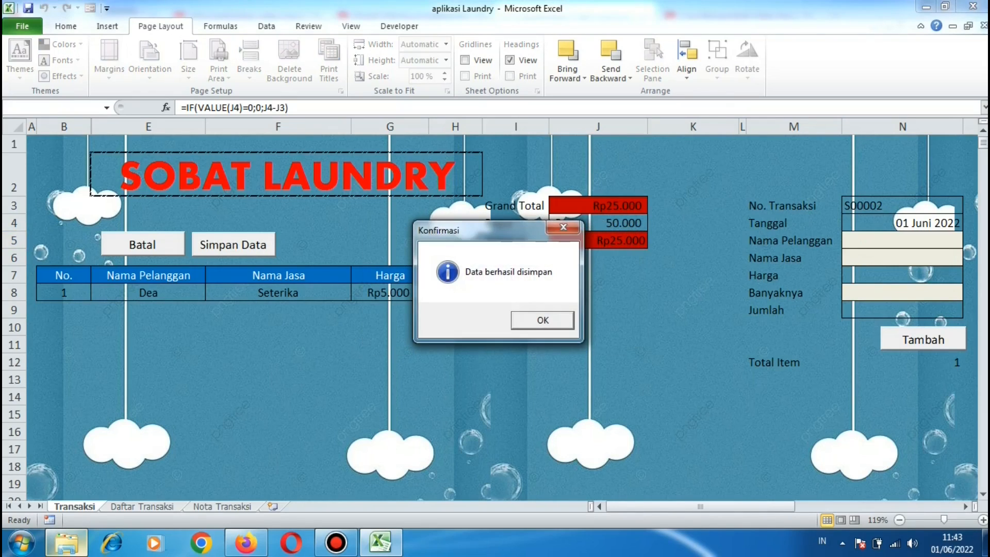
pyautogui.press('Return')
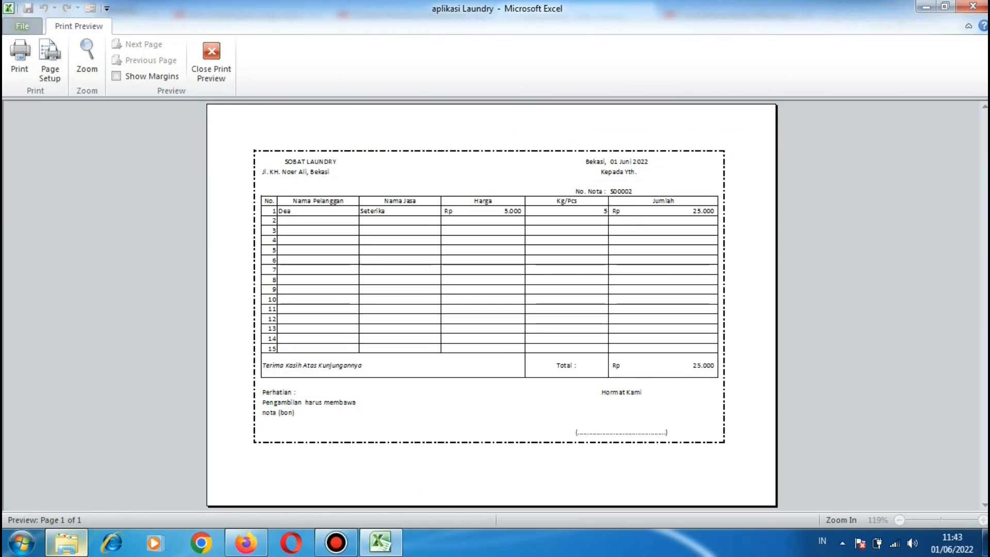
pyautogui.click(211, 59)
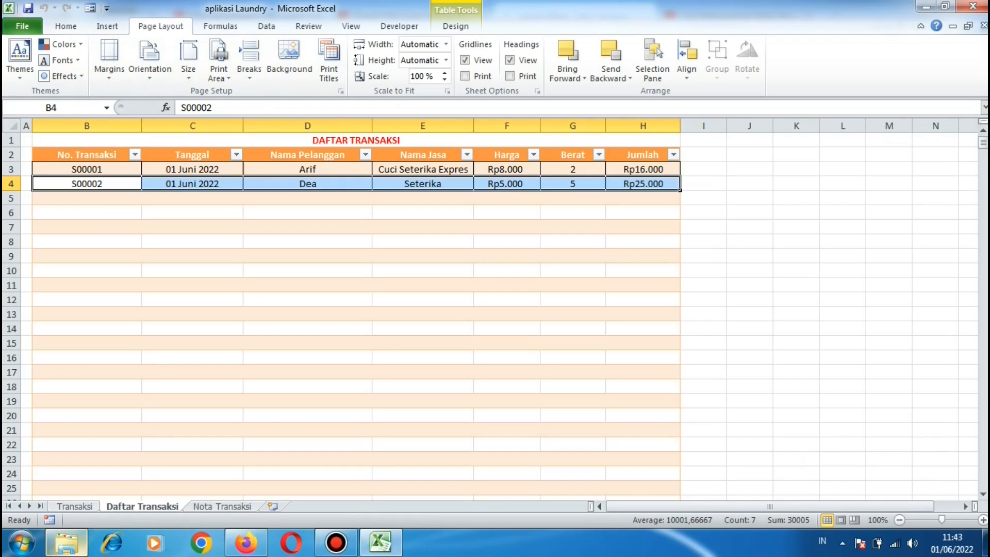
pyautogui.hotkey('alt', 'Tab')
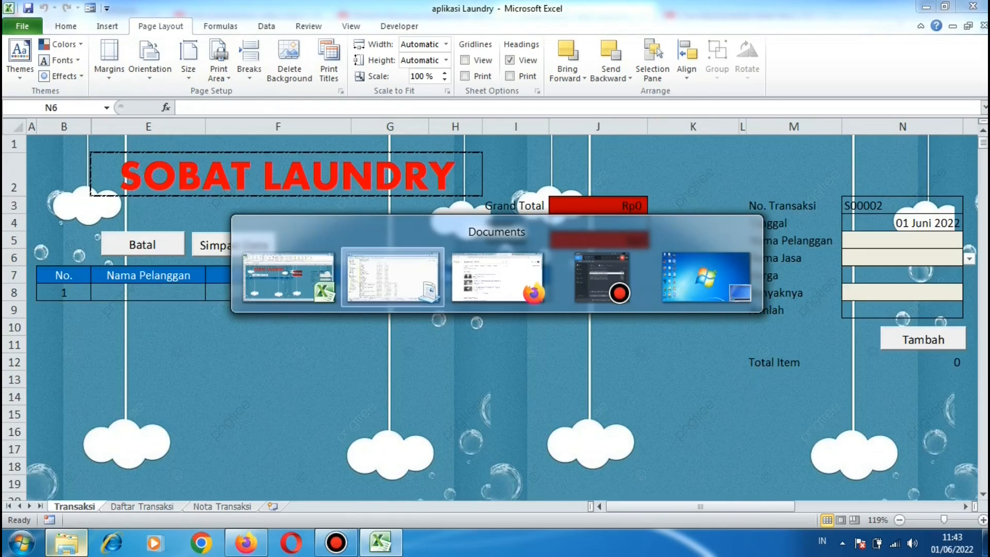
pyautogui.hotkey('alt', 'Tab')
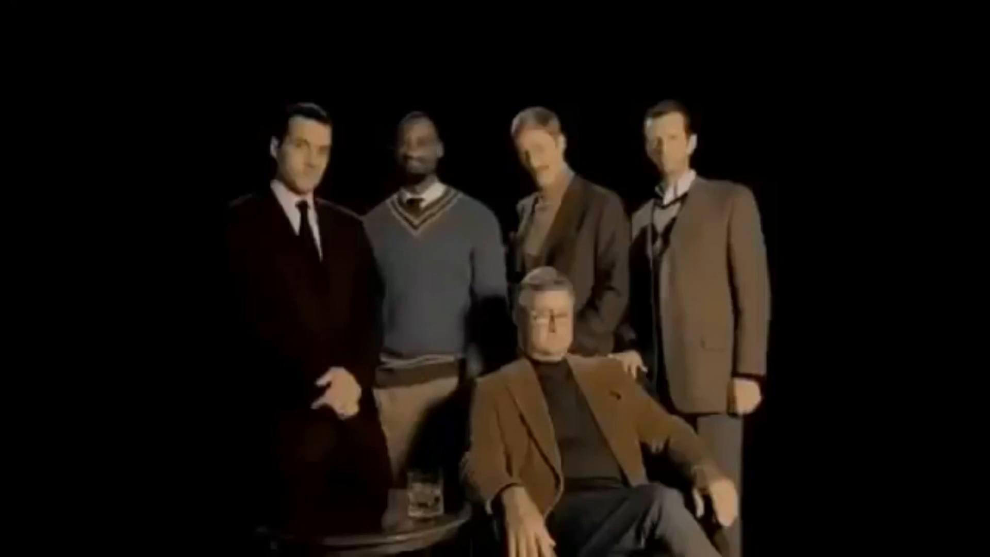